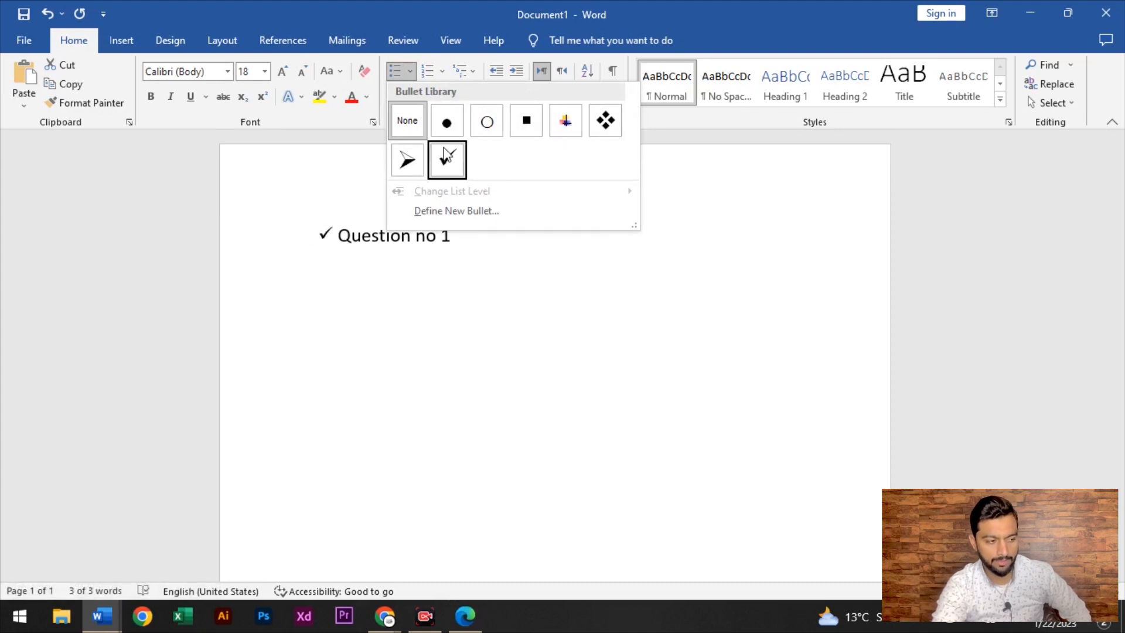
Apply the arrow bullet to Question no 1 and add a second item, 'Question no2'
{"action": "left_click", "coordinate": [404, 166]}
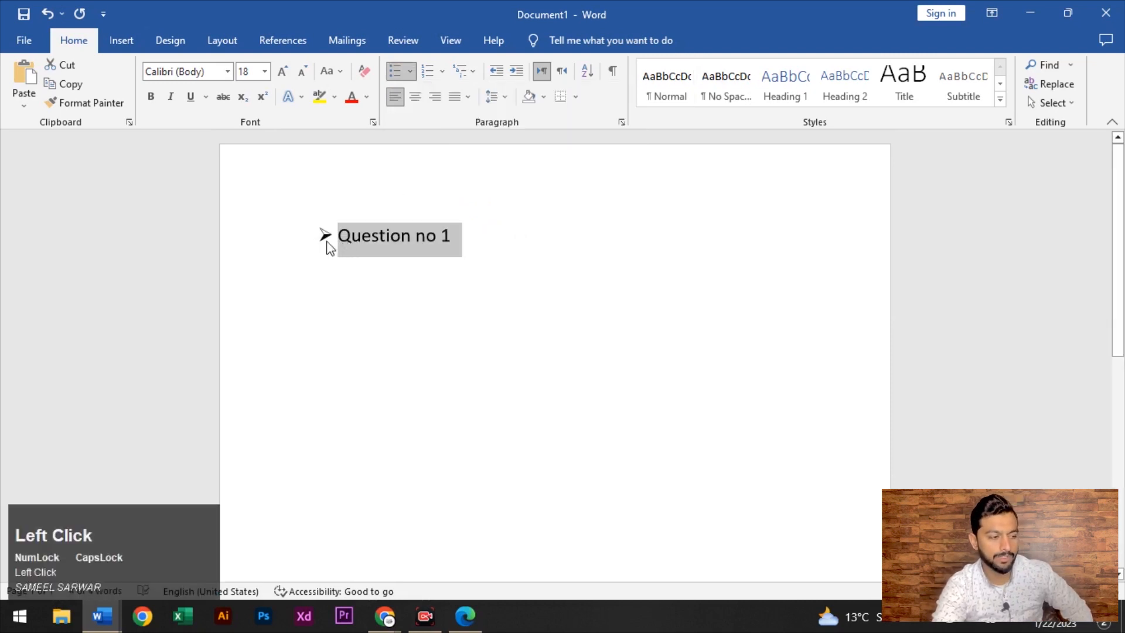
{"action": "left_click", "coordinate": [463, 244]}
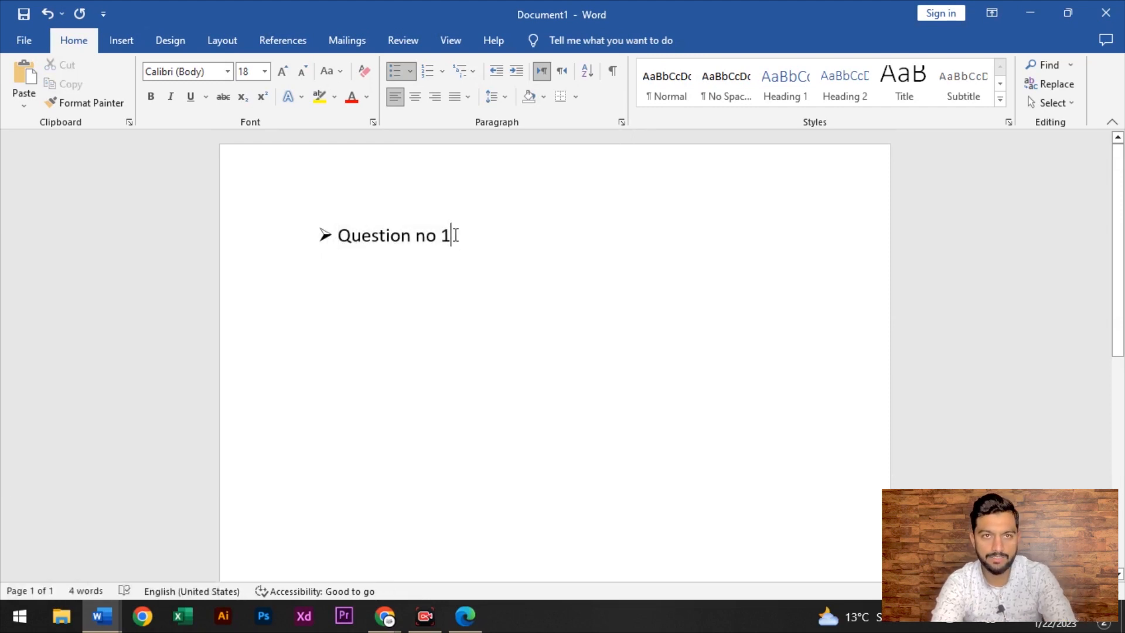
{"action": "key", "text": "Return"}
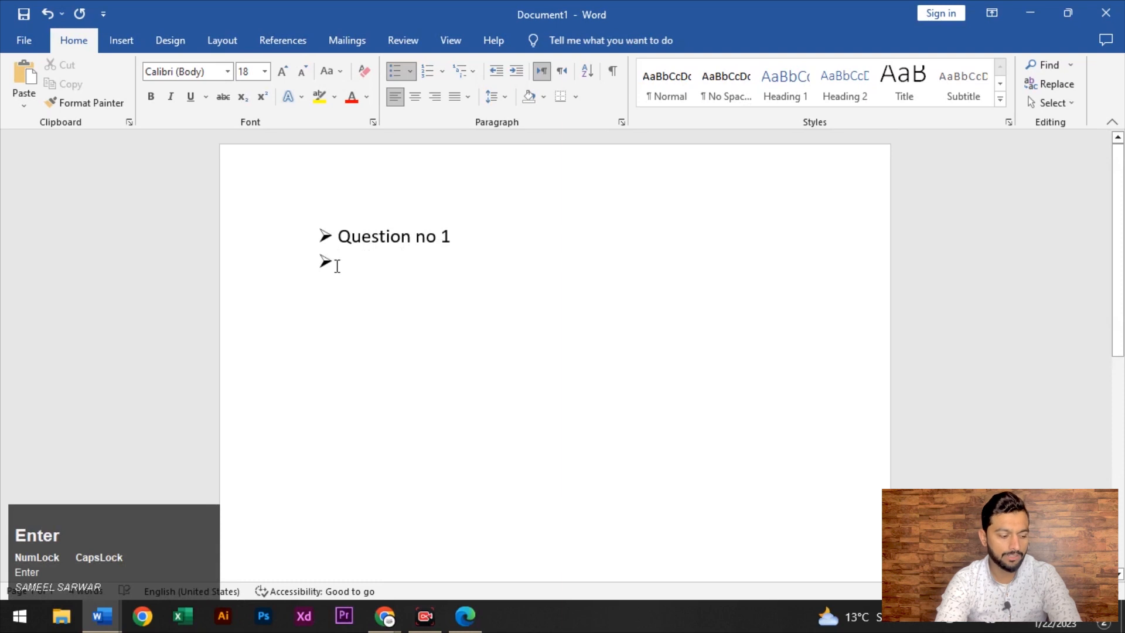
{"action": "type", "text": "qU"}
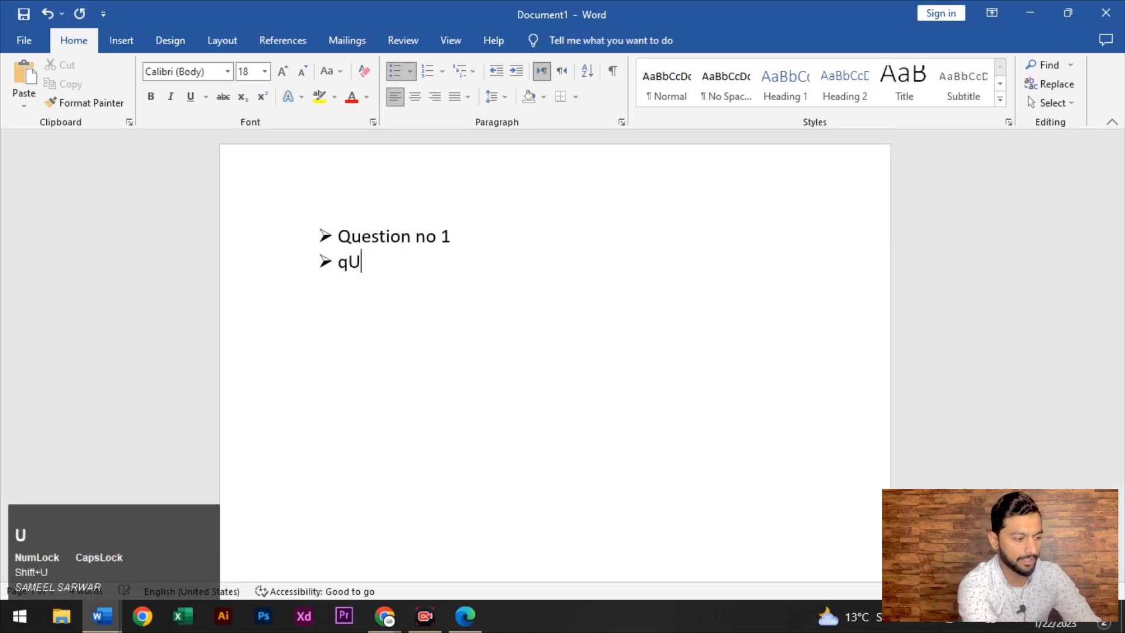
{"action": "key", "text": "BackSpace"}
{"action": "key", "text": "BackSpace"}
{"action": "key", "text": "Caps_Lock"}
{"action": "type", "text": "Q"}
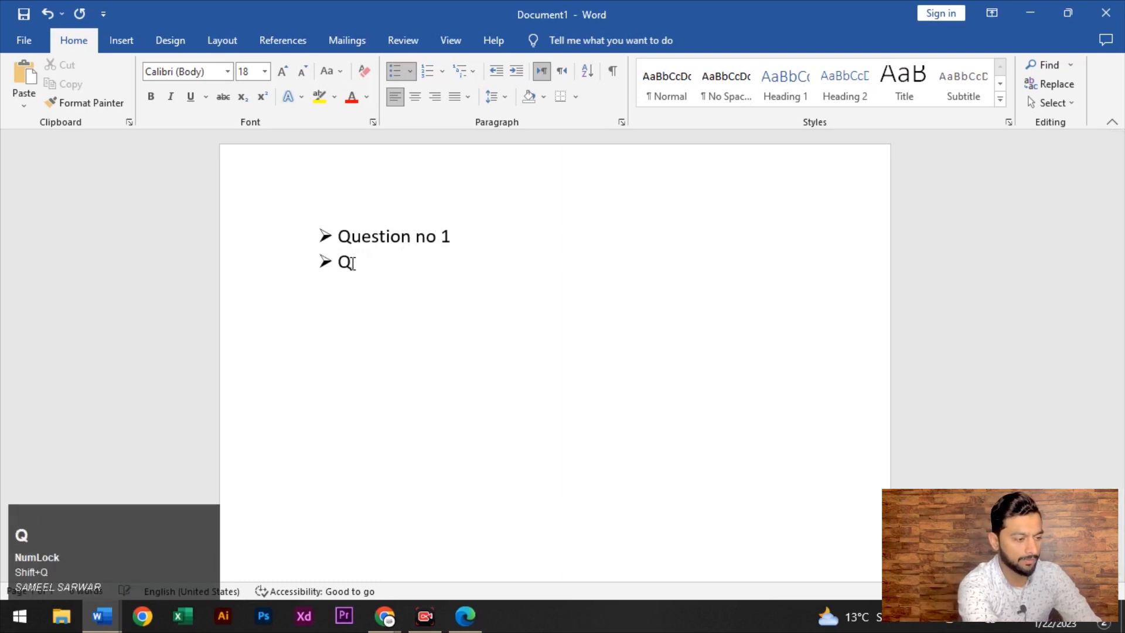
{"action": "type", "text": "ustion non"}
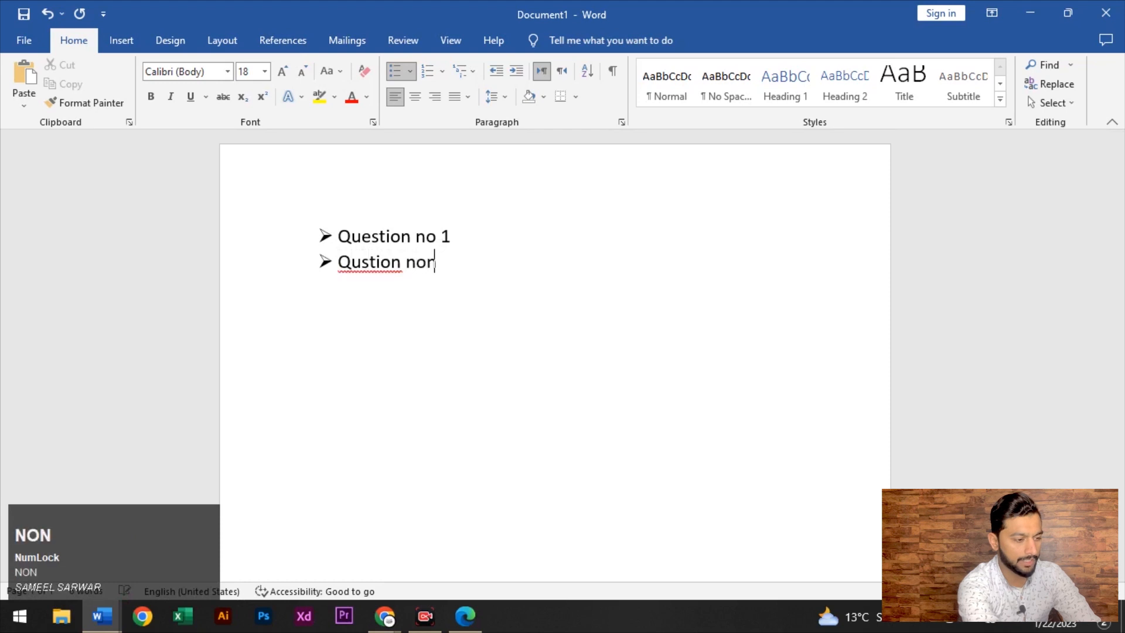
{"action": "type", "text": " 1"}
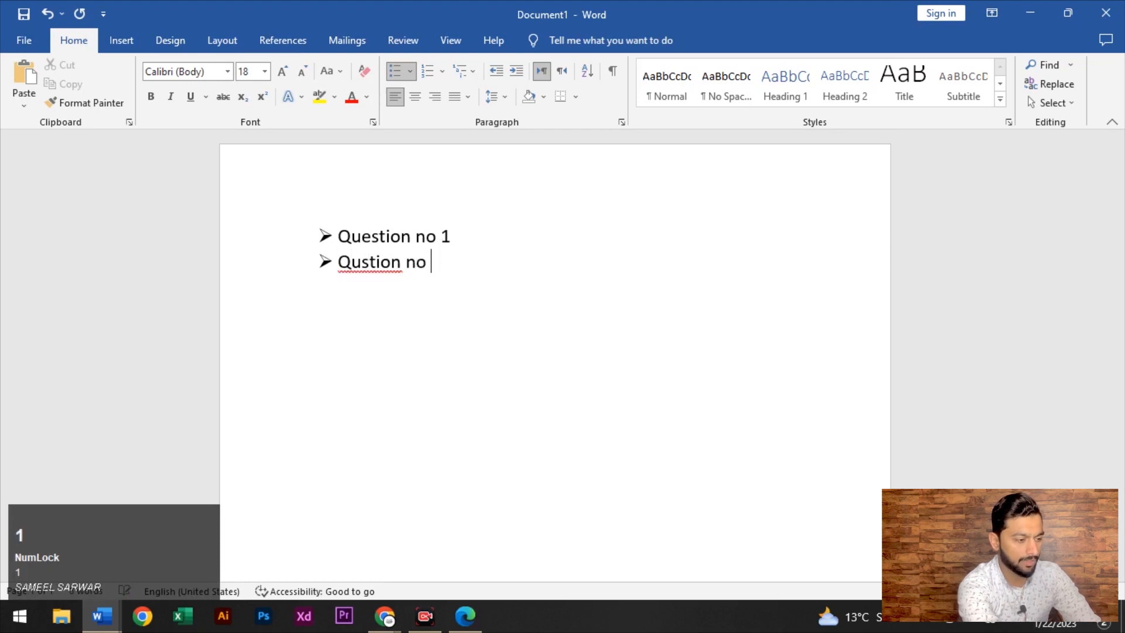
{"action": "key", "text": "BackSpace"}
{"action": "key", "text": "BackSpace"}
{"action": "key", "text": "BackSpace"}
{"action": "key", "text": "BackSpace"}
{"action": "key", "text": "BackSpace"}
{"action": "key", "text": "BackSpace"}
{"action": "key", "text": "BackSpace"}
{"action": "key", "text": "BackSpace"}
{"action": "key", "text": "BackSpace"}
{"action": "key", "text": "BackSpace"}
{"action": "type", "text": "usetion"}
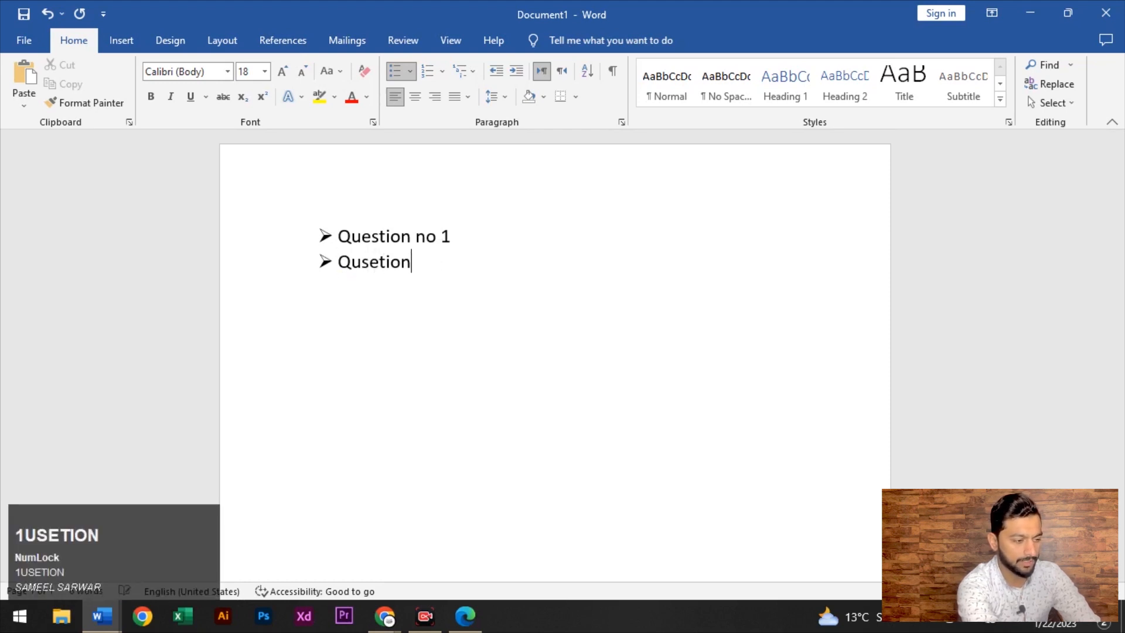
{"action": "key", "text": "BackSpace"}
{"action": "key", "text": "BackSpace"}
{"action": "key", "text": "BackSpace"}
{"action": "key", "text": "BackSpace"}
{"action": "key", "text": "BackSpace"}
{"action": "key", "text": "BackSpace"}
{"action": "type", "text": "es"}
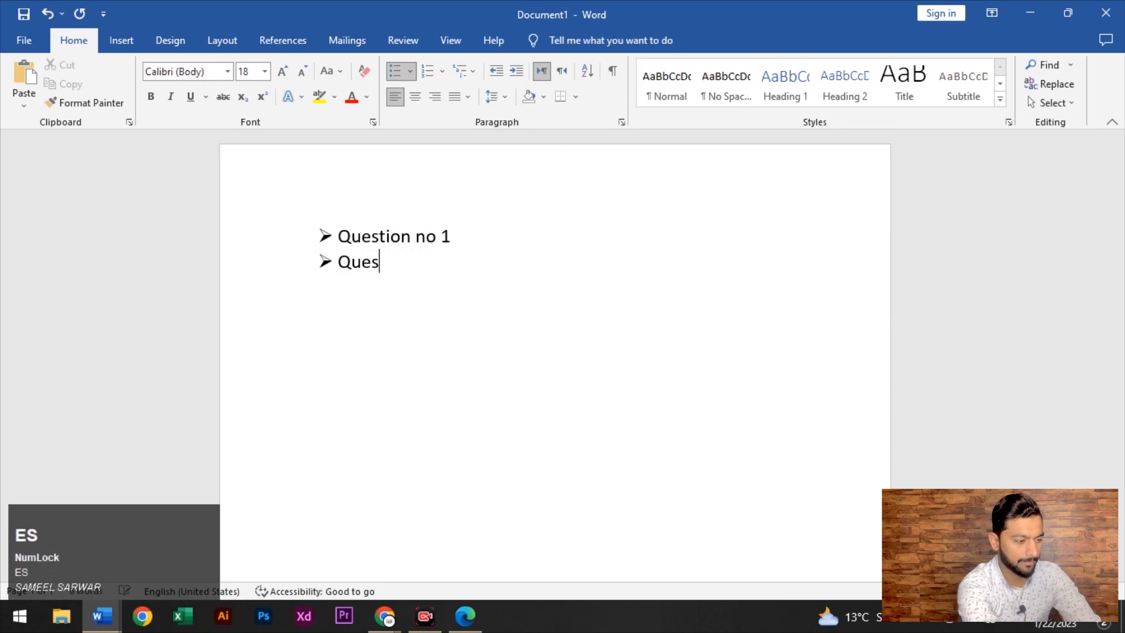
{"action": "type", "text": "tion no2"}
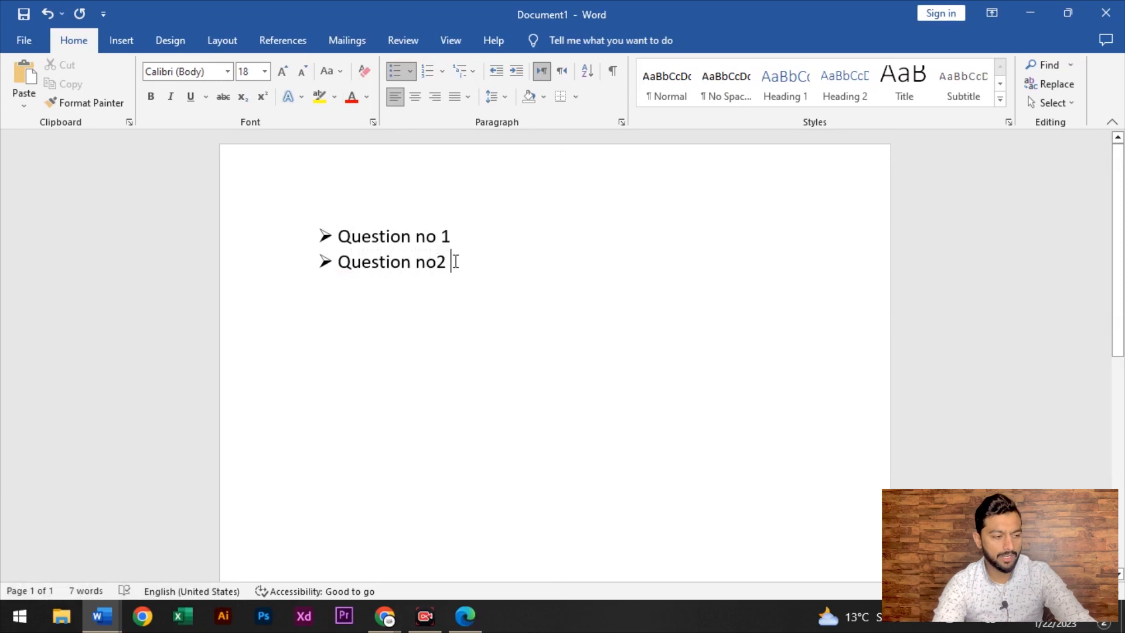
Add an empty third line below Question no2 with its bullet removed
{"action": "key", "text": "Return"}
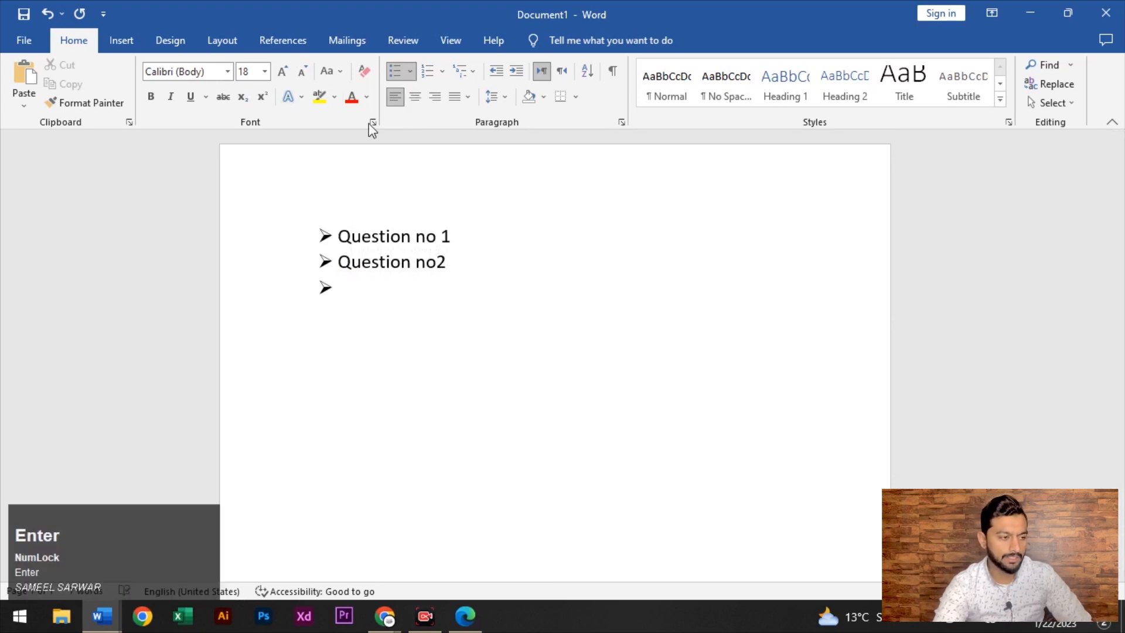
{"action": "left_click", "coordinate": [394, 71]}
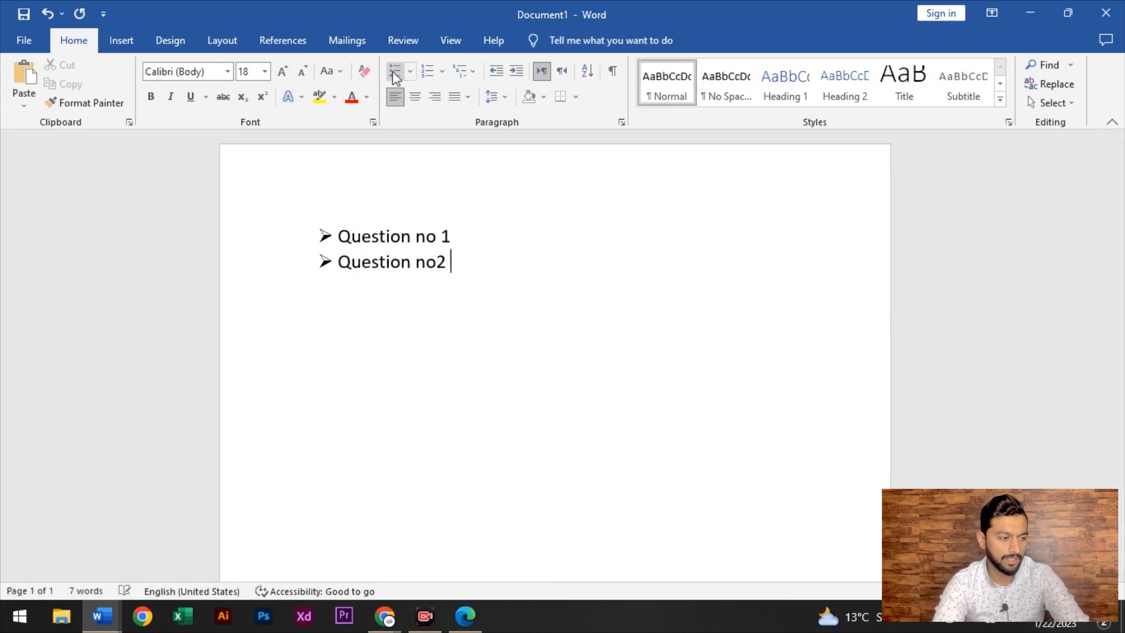
{"action": "left_click", "coordinate": [394, 72]}
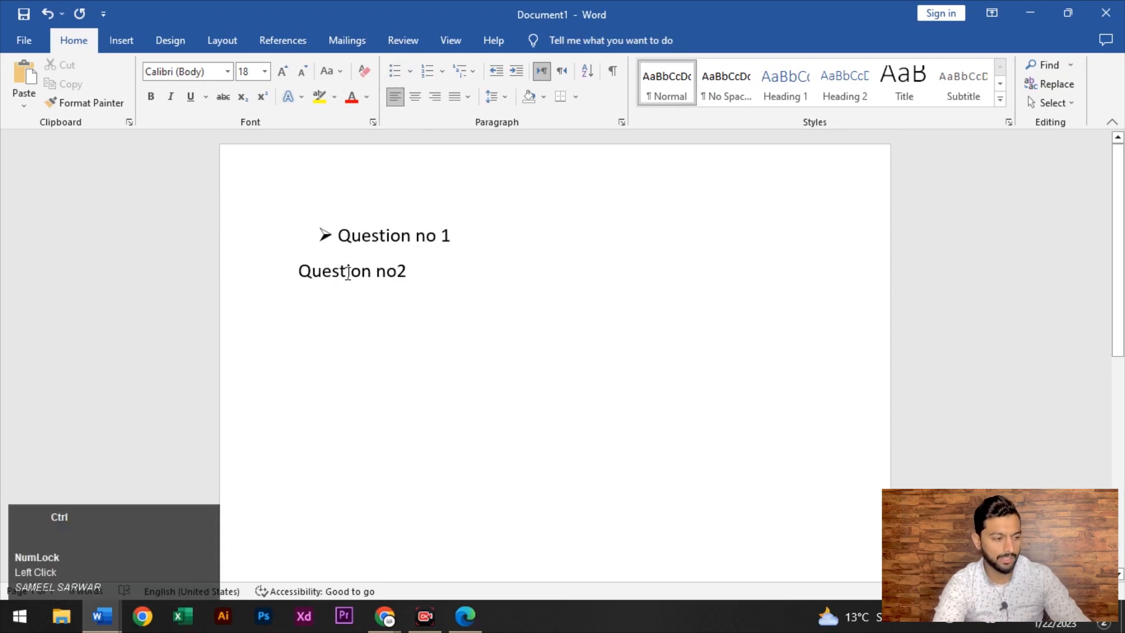
{"action": "key", "text": "ctrl+z"}
{"action": "key", "text": "Return"}
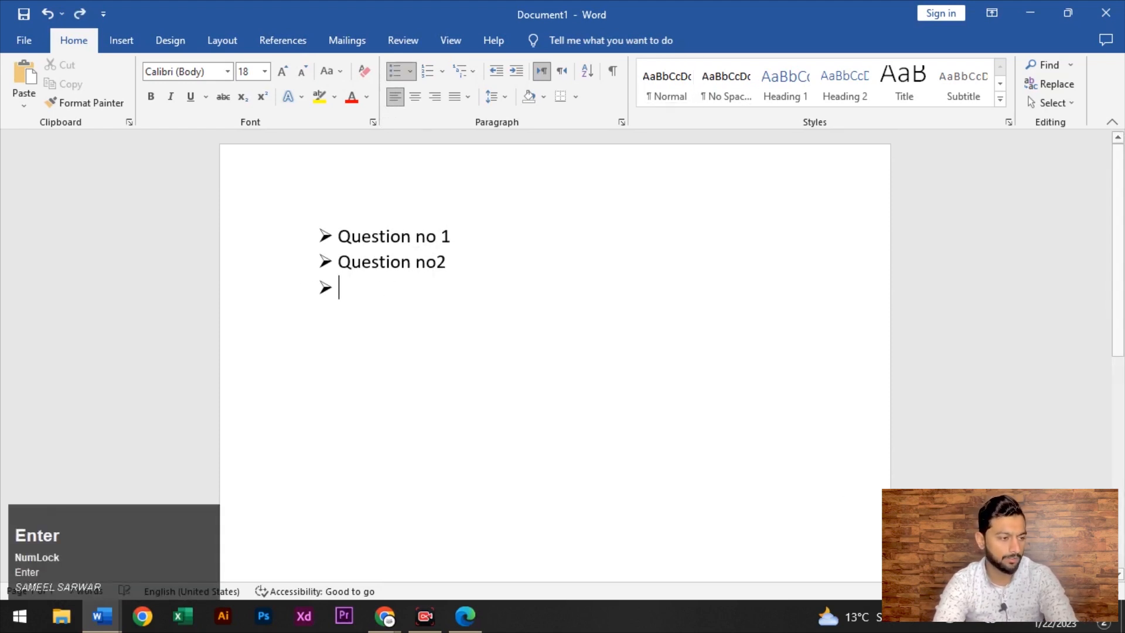
{"action": "left_click", "coordinate": [398, 75]}
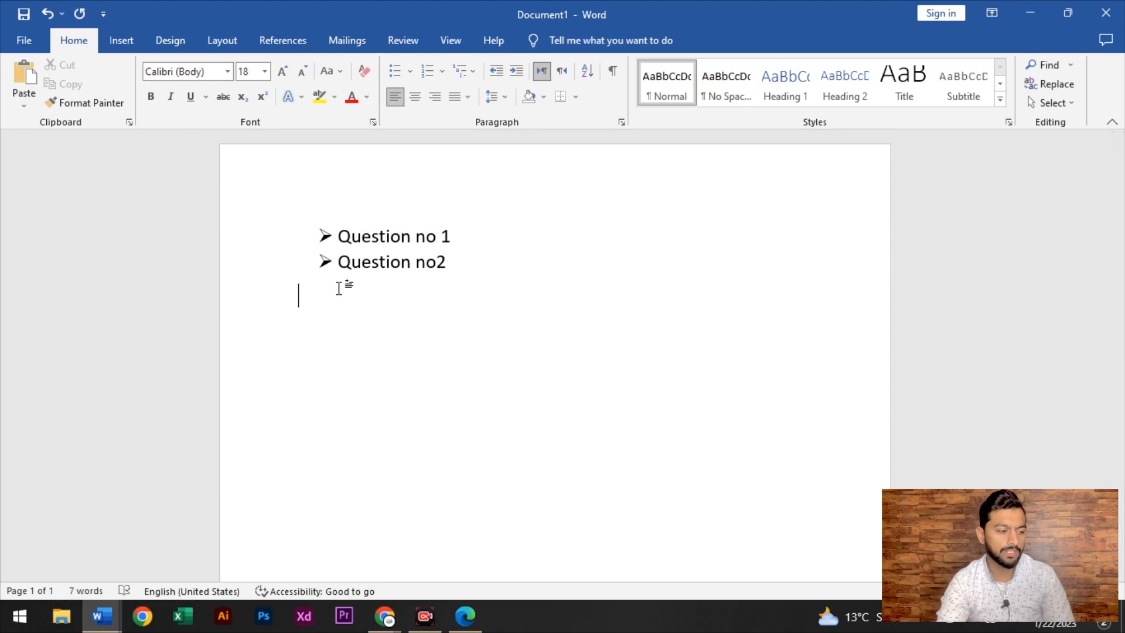
{"action": "left_click", "coordinate": [411, 71]}
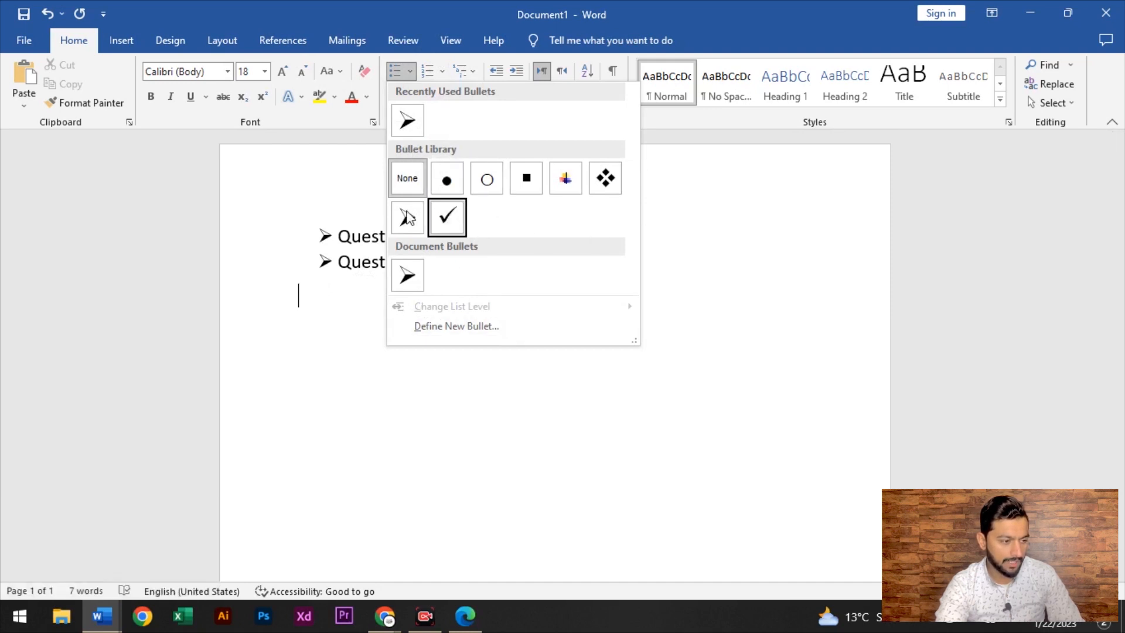
Start defining a new symbol bullet, trying the Vladimir Script and Wide Latin fonts
{"action": "left_click", "coordinate": [458, 327]}
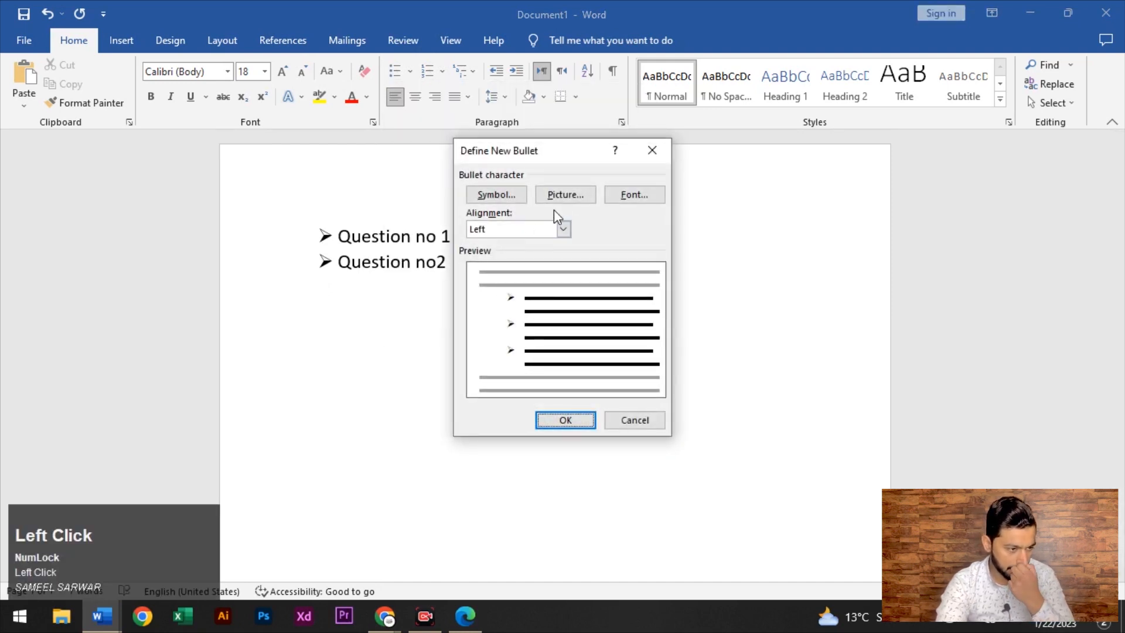
{"action": "left_click", "coordinate": [519, 194]}
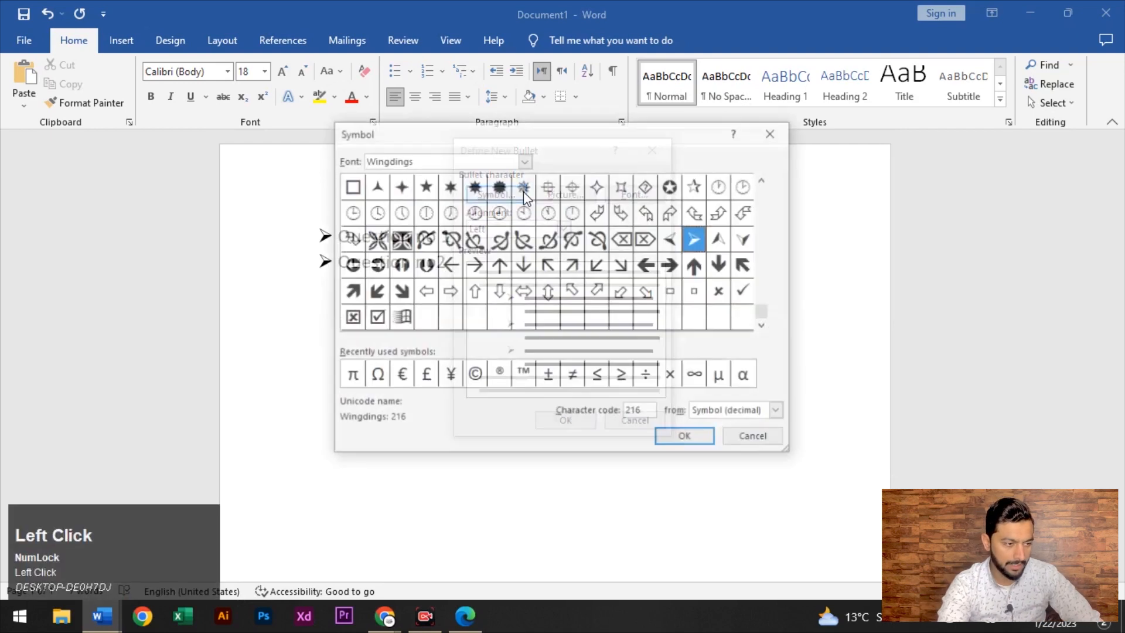
{"action": "left_click_drag", "start_coordinate": [403, 134], "coordinate": [673, 143]}
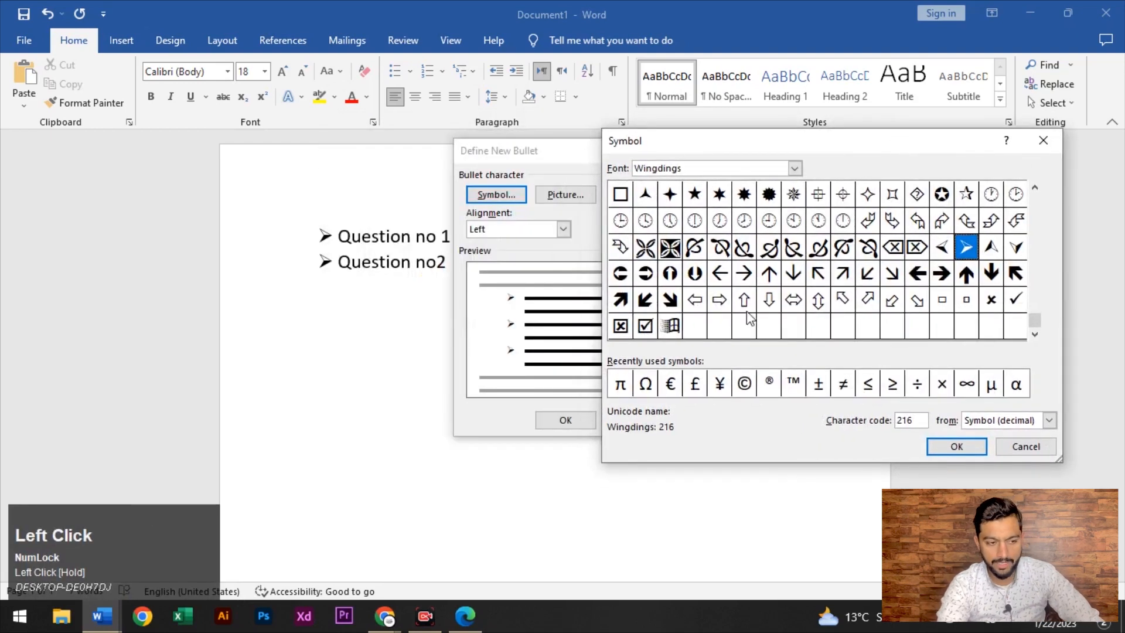
{"action": "scroll", "coordinate": [870, 262], "scroll_direction": "down", "scroll_amount": 1}
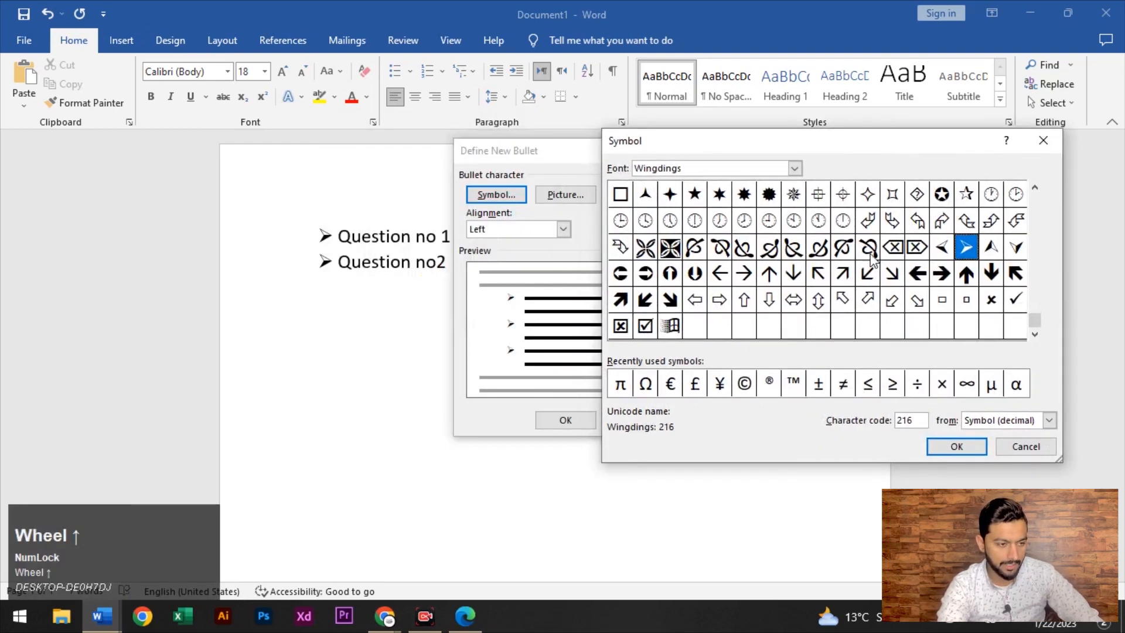
{"action": "left_click", "coordinate": [795, 168]}
{"action": "left_click", "coordinate": [721, 220]}
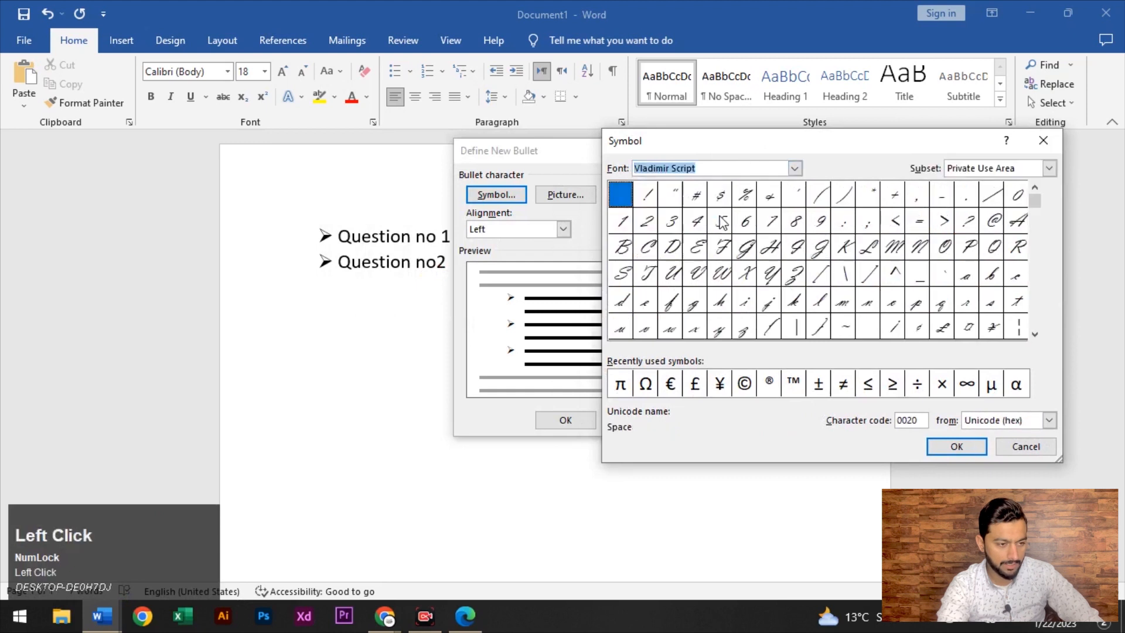
{"action": "left_click", "coordinate": [794, 168]}
{"action": "scroll", "coordinate": [713, 239], "scroll_direction": "down", "scroll_amount": 1}
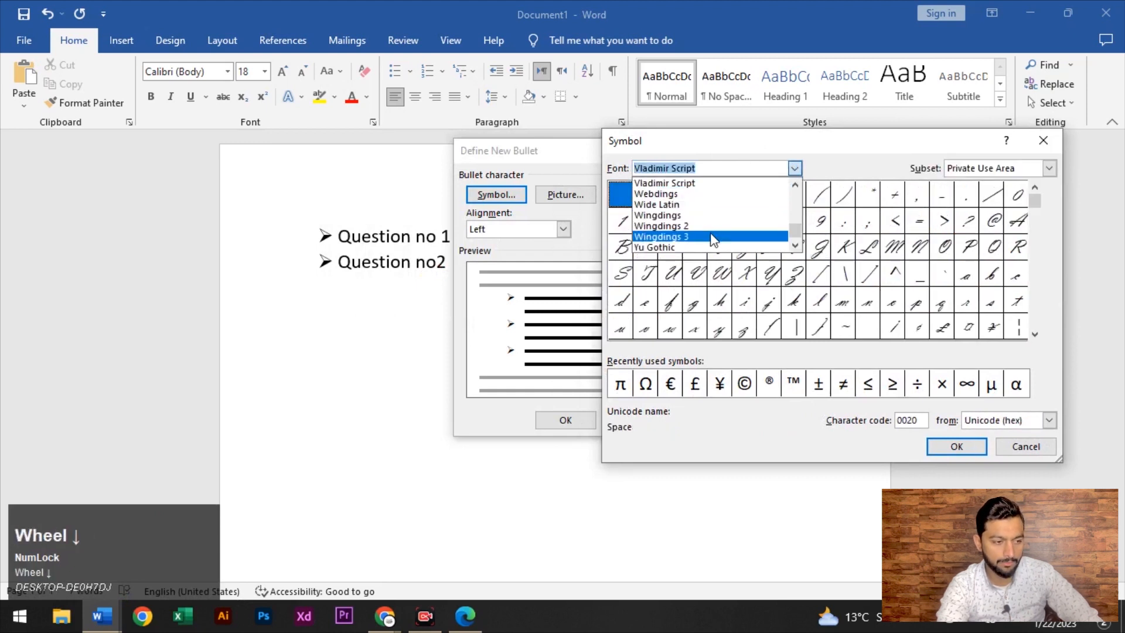
{"action": "left_click", "coordinate": [719, 212]}
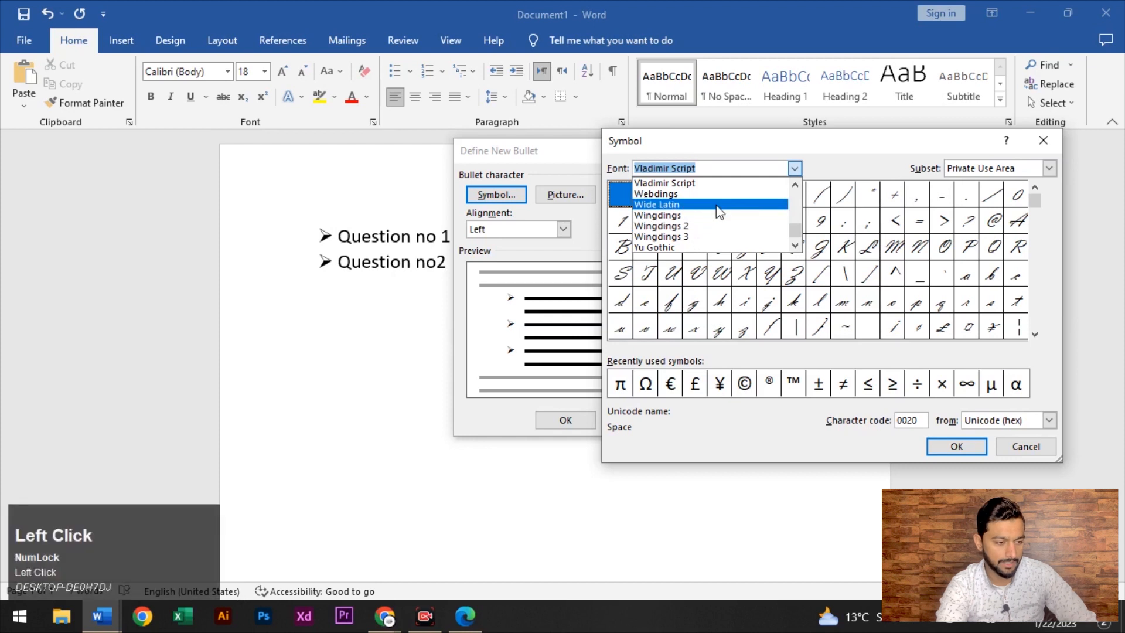
Pick the ∞ symbol from the Snap ITC font and apply it as the third line's bullet
{"action": "left_click", "coordinate": [794, 168]}
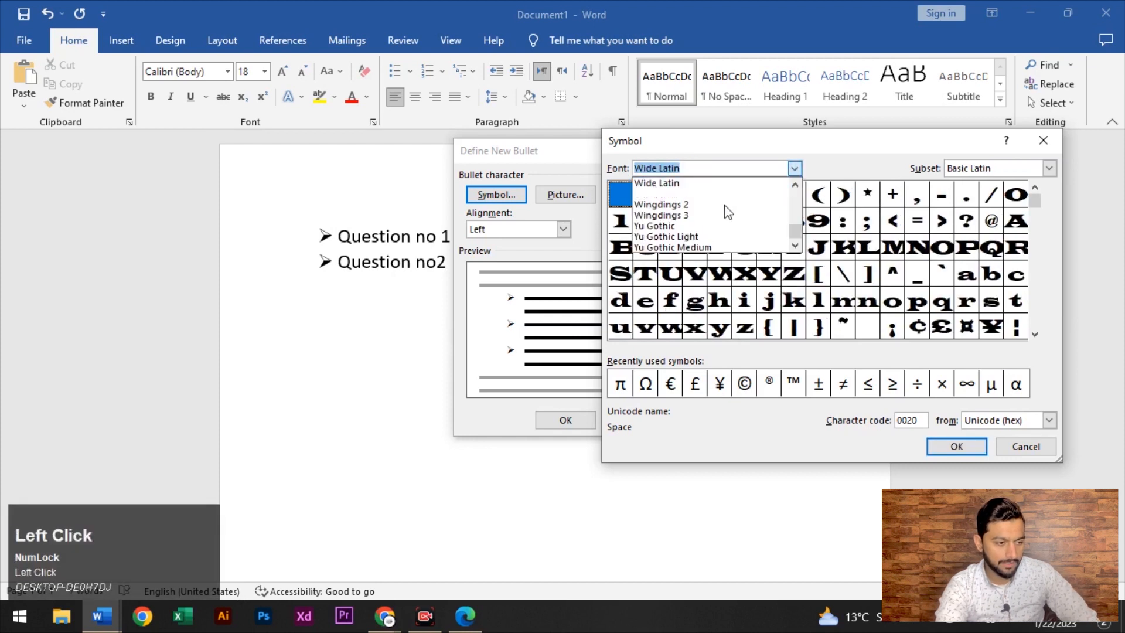
{"action": "scroll", "coordinate": [727, 212], "scroll_direction": "down", "scroll_amount": 1}
{"action": "scroll", "coordinate": [723, 220], "scroll_direction": "up", "scroll_amount": 20}
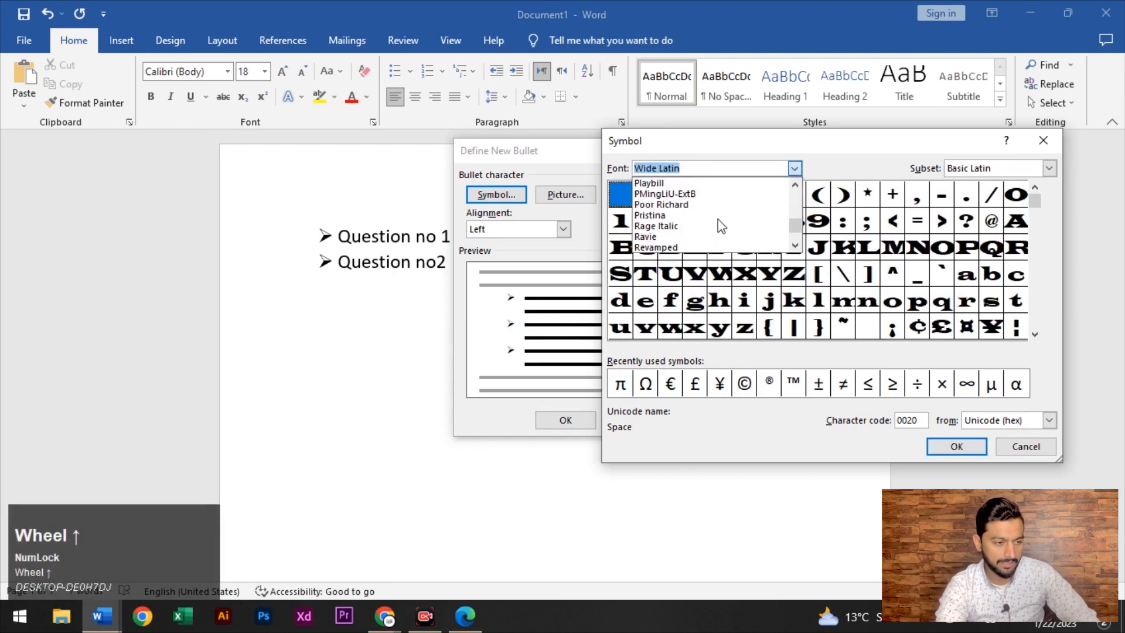
{"action": "scroll", "coordinate": [718, 219], "scroll_direction": "up", "scroll_amount": 5}
{"action": "scroll", "coordinate": [708, 216], "scroll_direction": "down", "scroll_amount": 8}
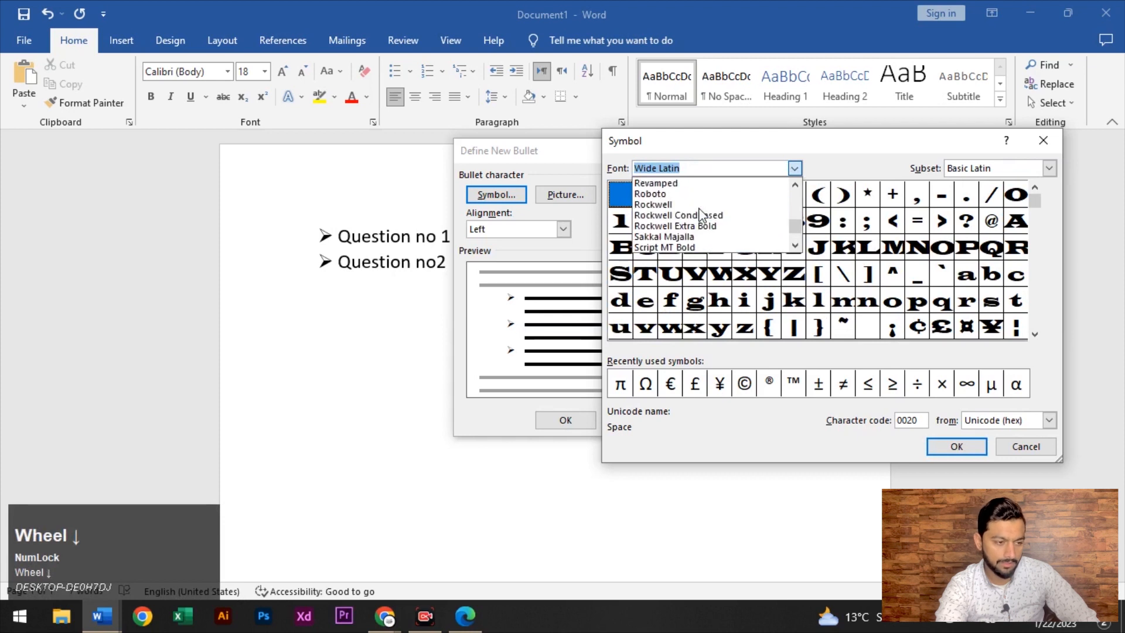
{"action": "scroll", "coordinate": [701, 215], "scroll_direction": "down", "scroll_amount": 4}
{"action": "scroll", "coordinate": [701, 216], "scroll_direction": "up", "scroll_amount": 2}
{"action": "scroll", "coordinate": [702, 216], "scroll_direction": "down", "scroll_amount": 6}
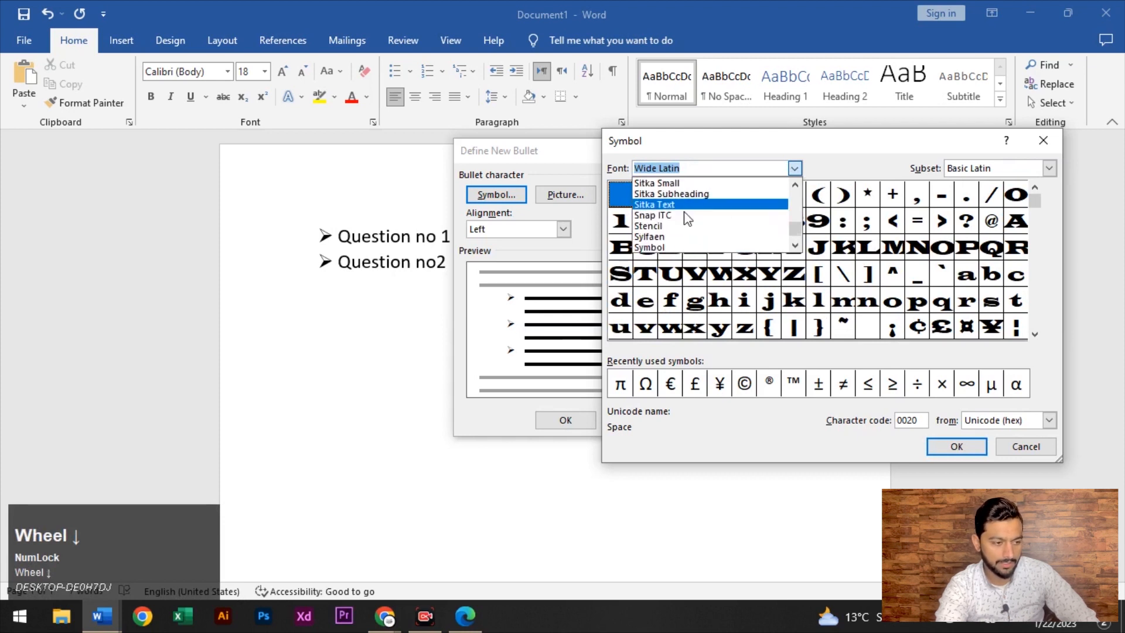
{"action": "left_click", "coordinate": [684, 215]}
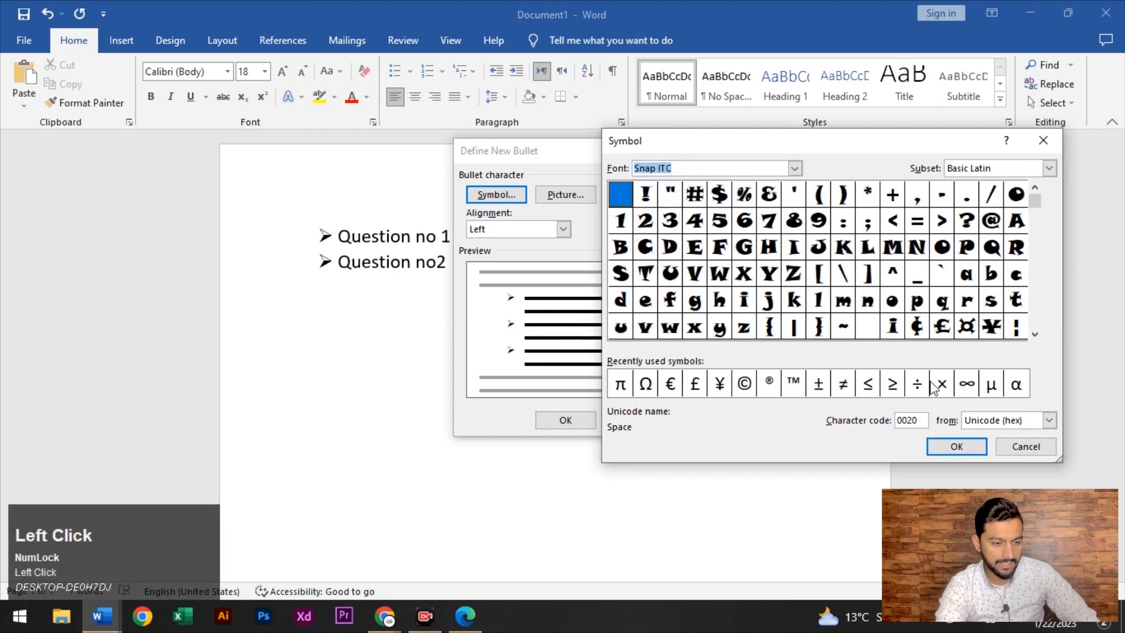
{"action": "left_click", "coordinate": [966, 384]}
{"action": "left_click", "coordinate": [962, 443]}
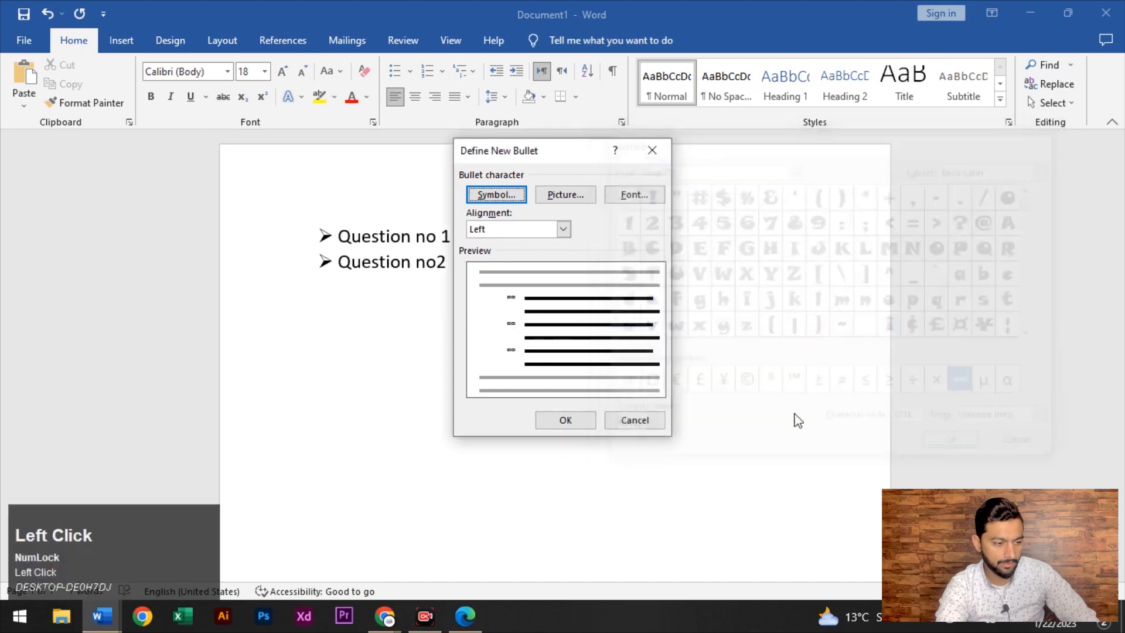
{"action": "left_click", "coordinate": [580, 421]}
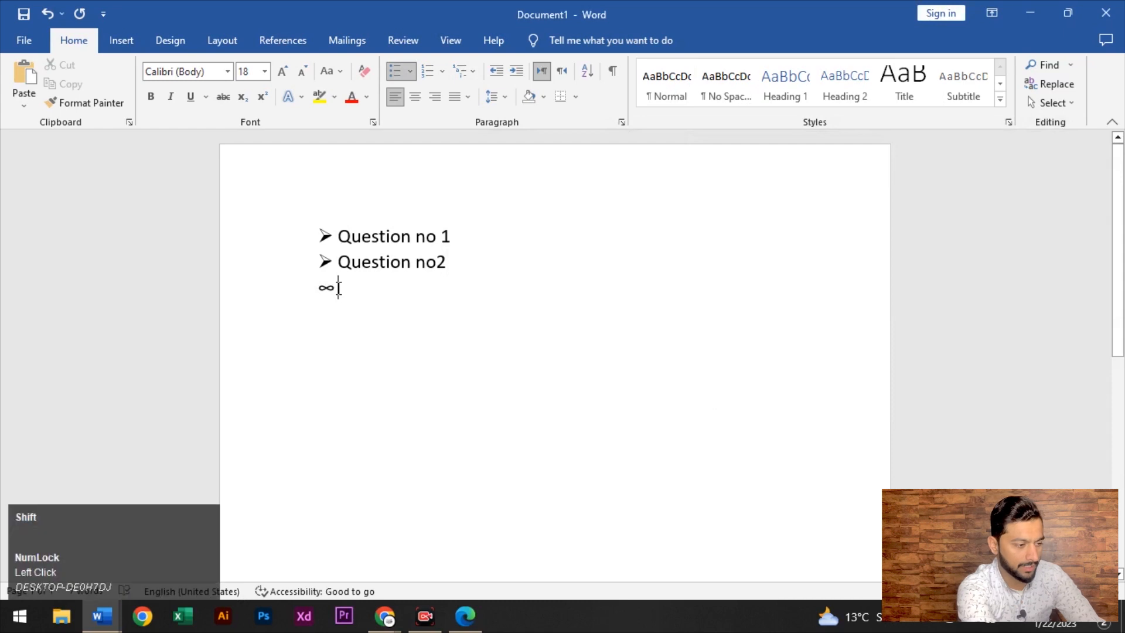
Type 'Question no 3' after the ∞ bullet and start a new empty ∞ line below it
{"action": "type", "text": "W"}
{"action": "type", "text": "eq"}
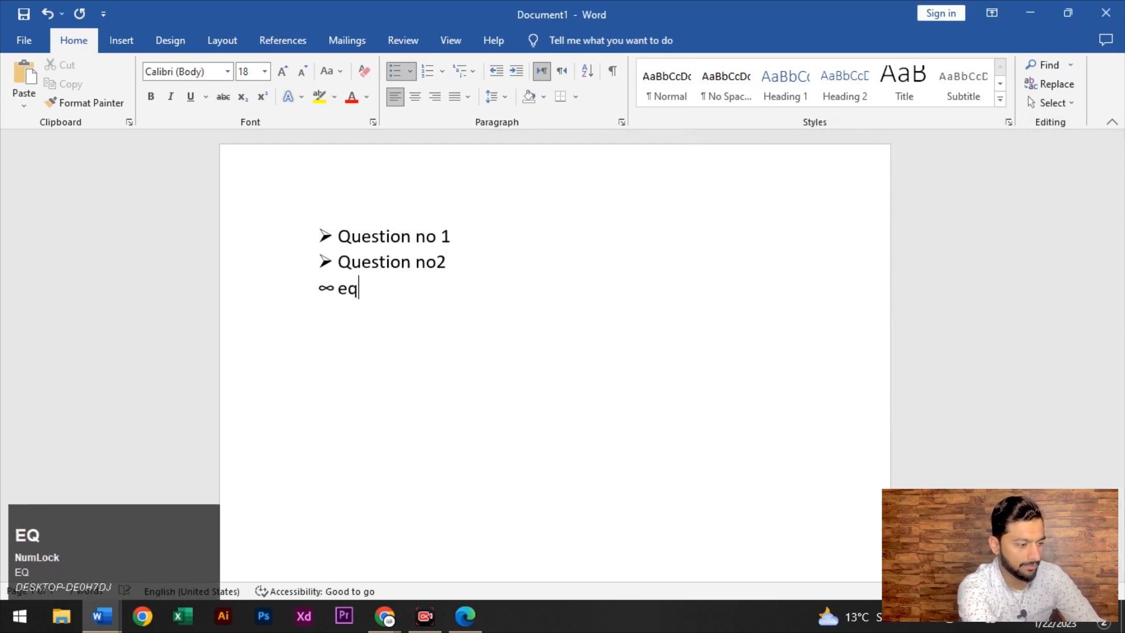
{"action": "key", "text": "BackSpace"}
{"action": "type", "text": "Qus"}
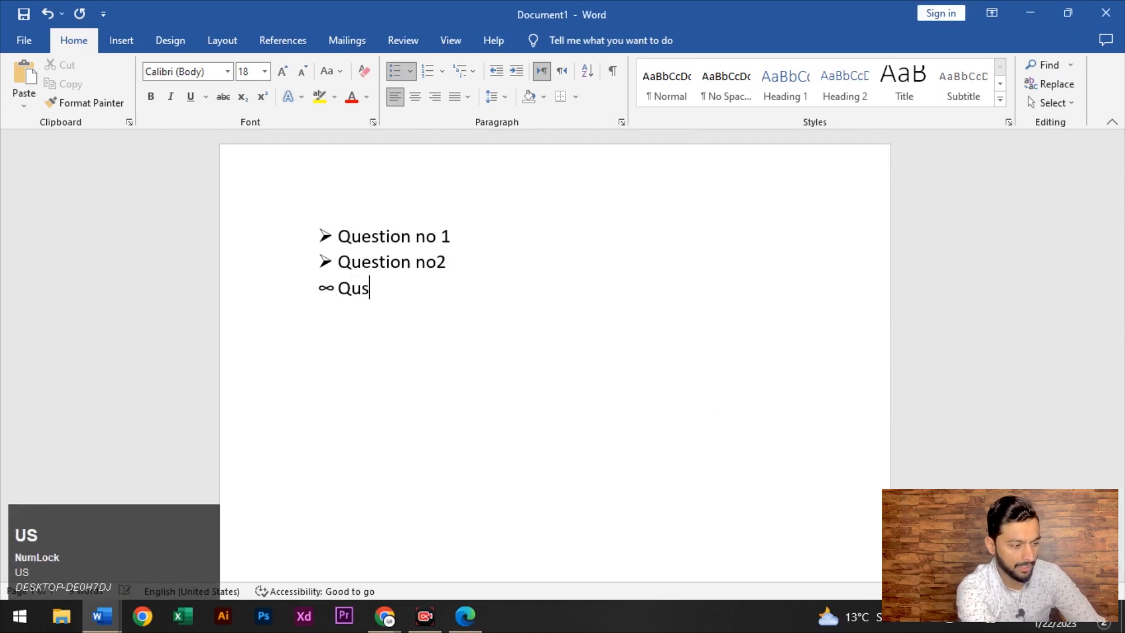
{"action": "type", "text": "tion no"}
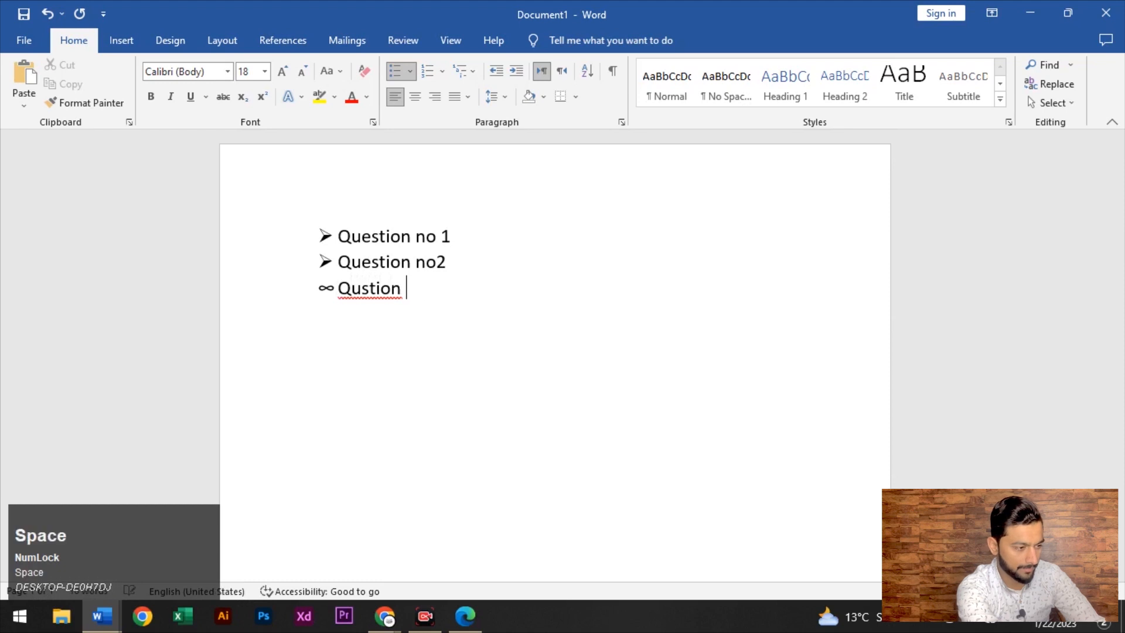
{"action": "key", "text": "BackSpace"}
{"action": "key", "text": "BackSpace"}
{"action": "key", "text": "BackSpace"}
{"action": "key", "text": "BackSpace"}
{"action": "key", "text": "BackSpace"}
{"action": "key", "text": "BackSpace"}
{"action": "type", "text": "esti"}
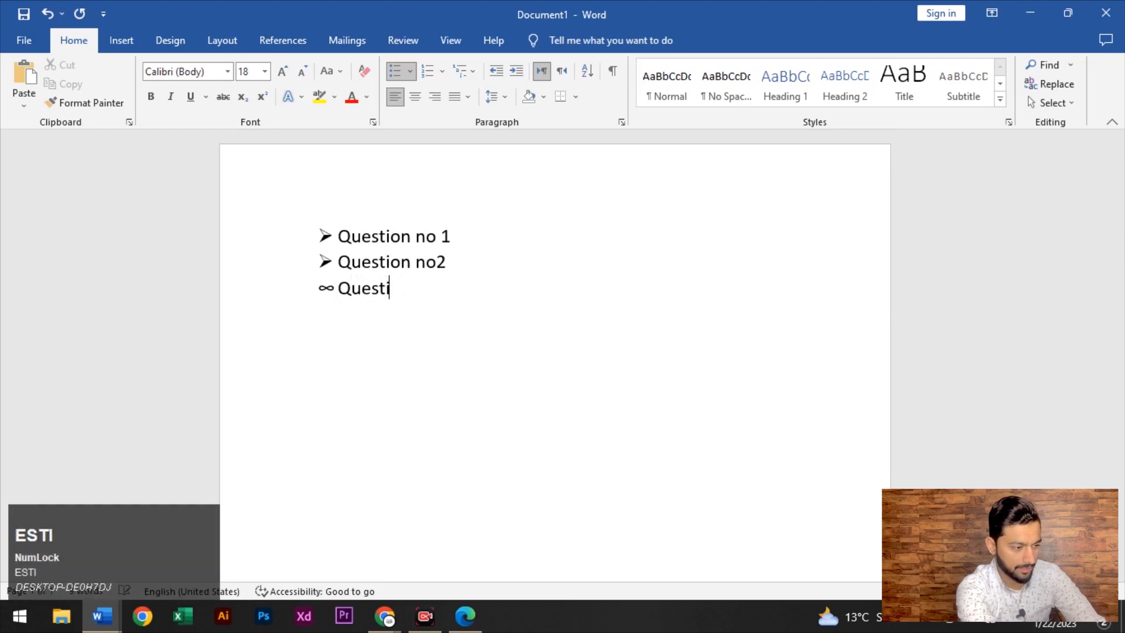
{"action": "type", "text": "on no 3"}
{"action": "key", "text": "Return"}
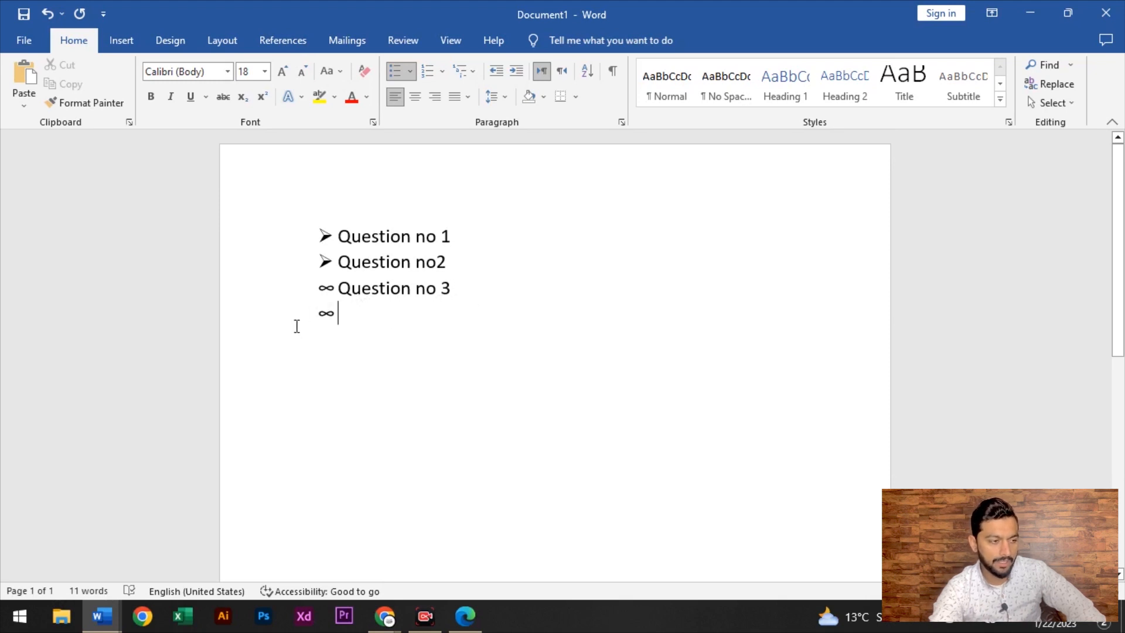
{"action": "left_click", "coordinate": [409, 71]}
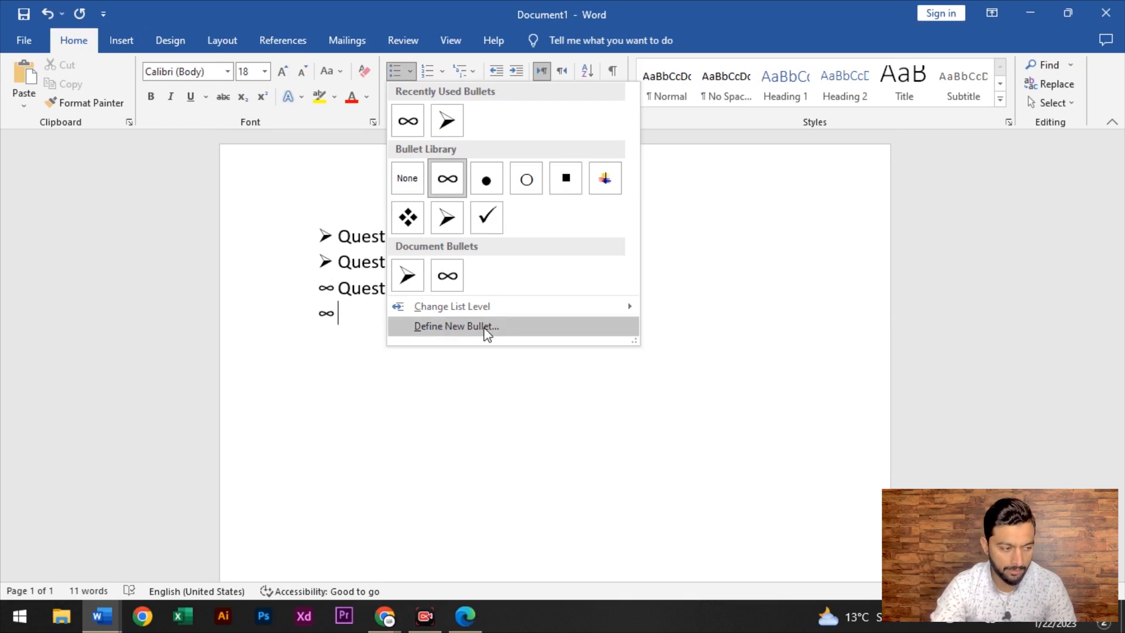
Replace the ∞ bullet on the empty line with 1. 2. 3. numbering
{"action": "left_click", "coordinate": [666, 329]}
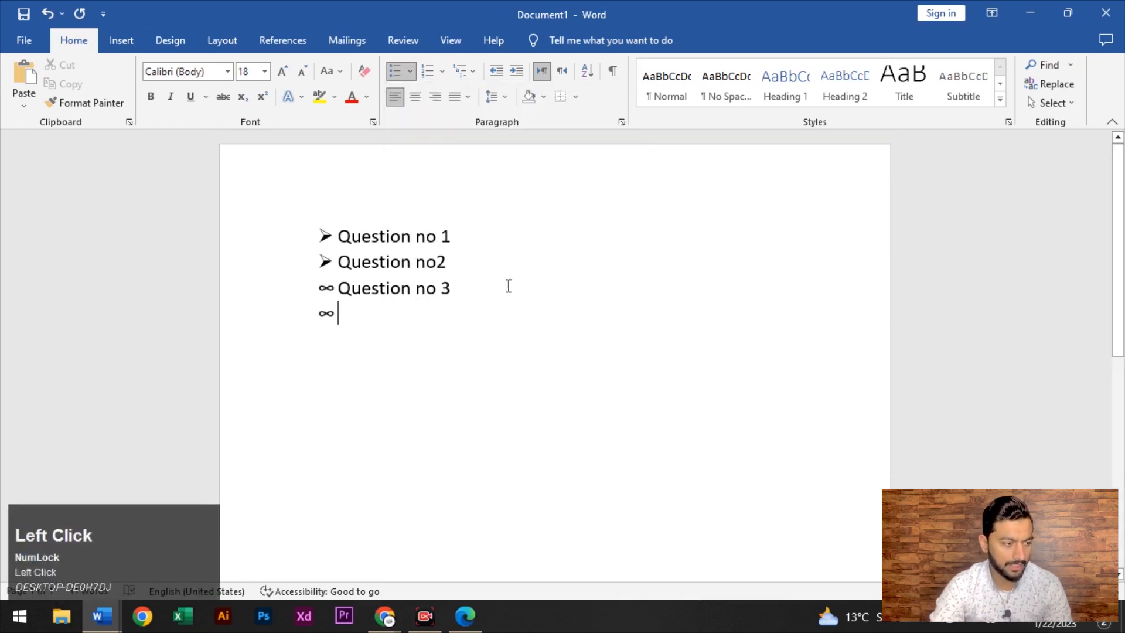
{"action": "left_click", "coordinate": [337, 319]}
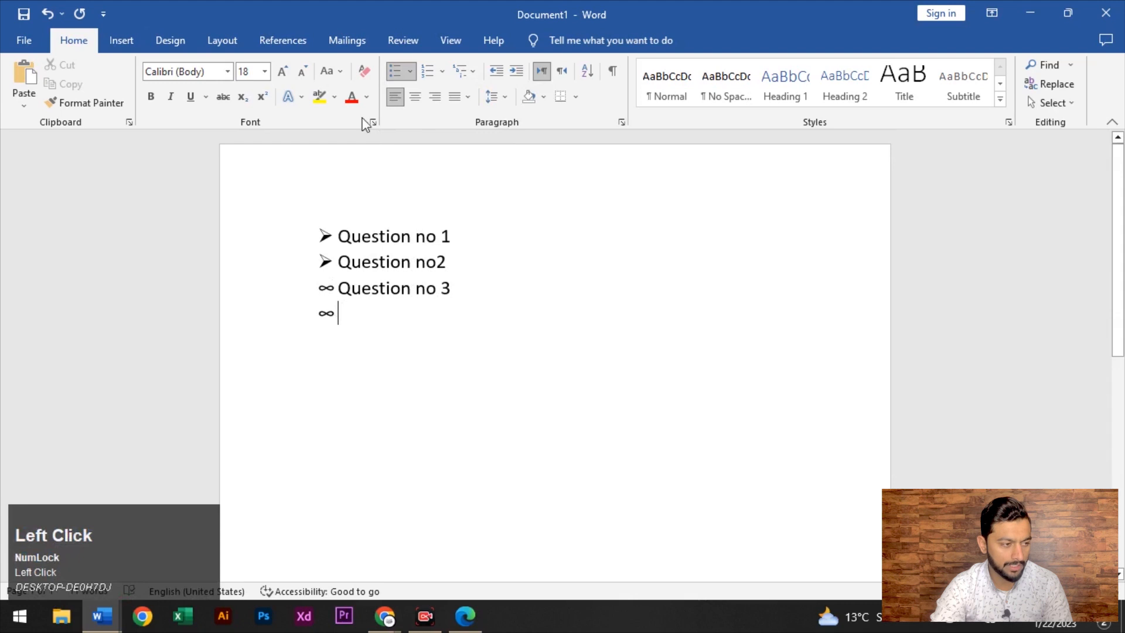
{"action": "left_click", "coordinate": [400, 72]}
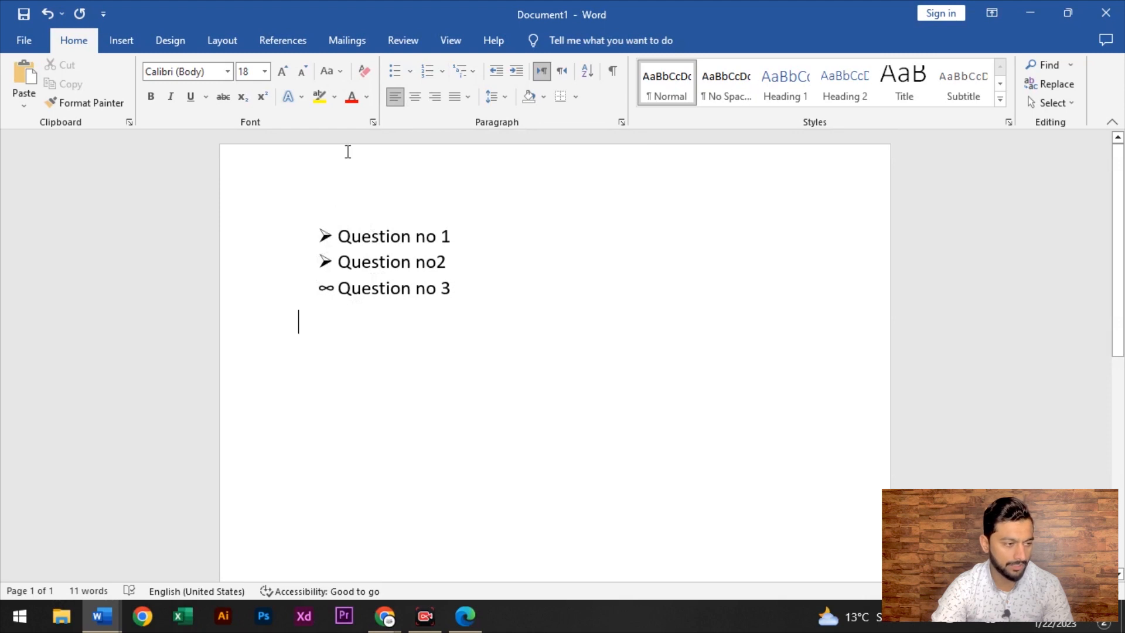
{"action": "left_click", "coordinate": [442, 72]}
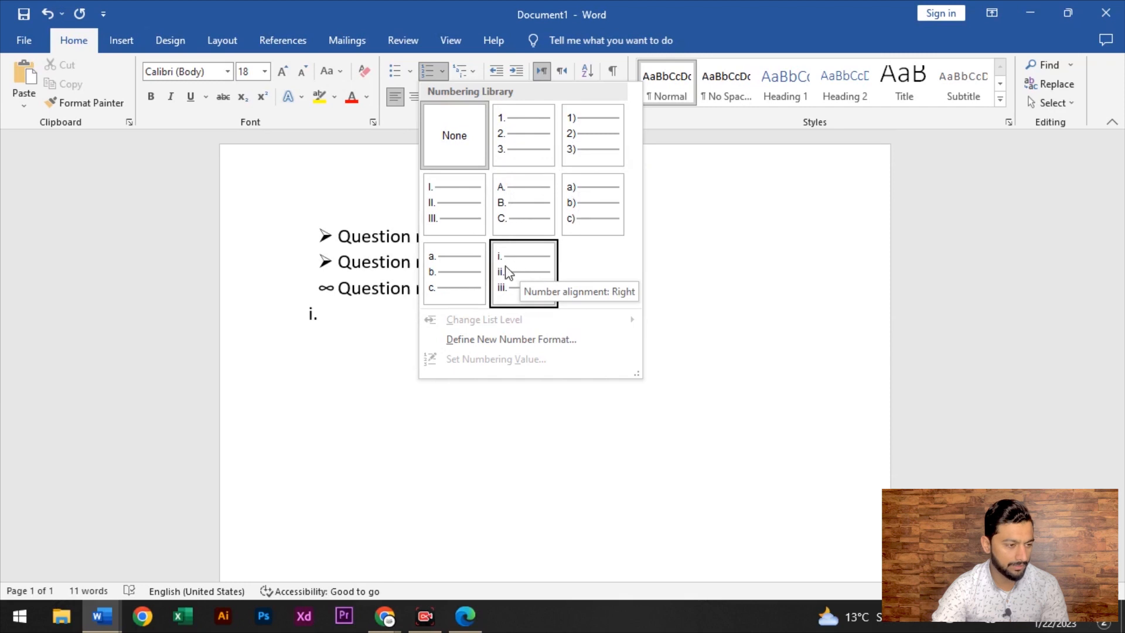
{"action": "left_click", "coordinate": [531, 140]}
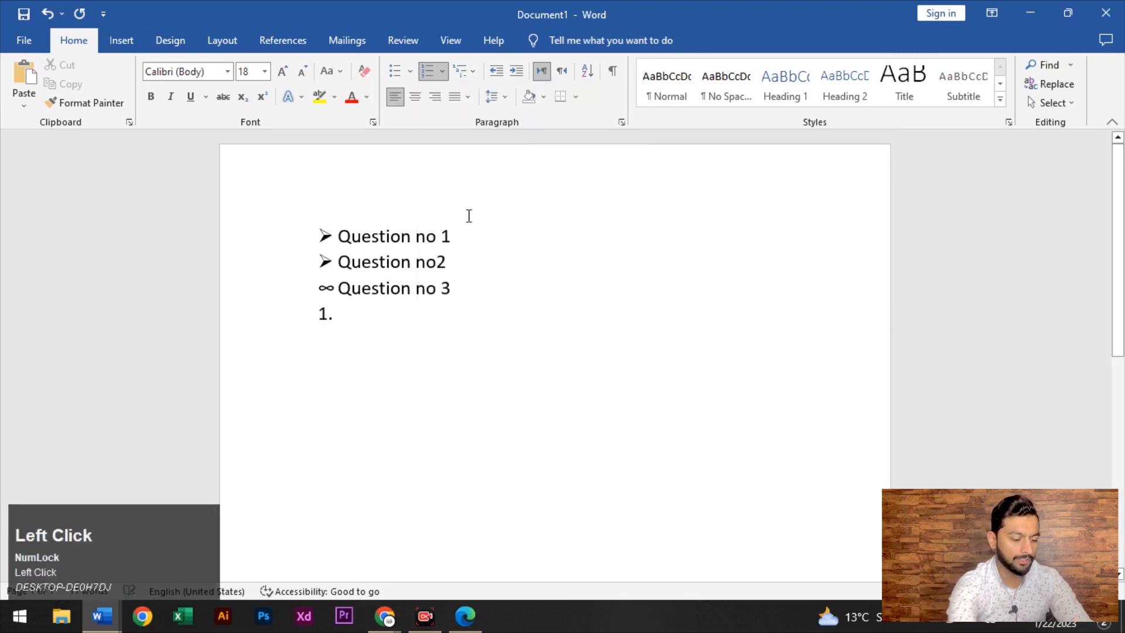
{"action": "key", "text": "Return"}
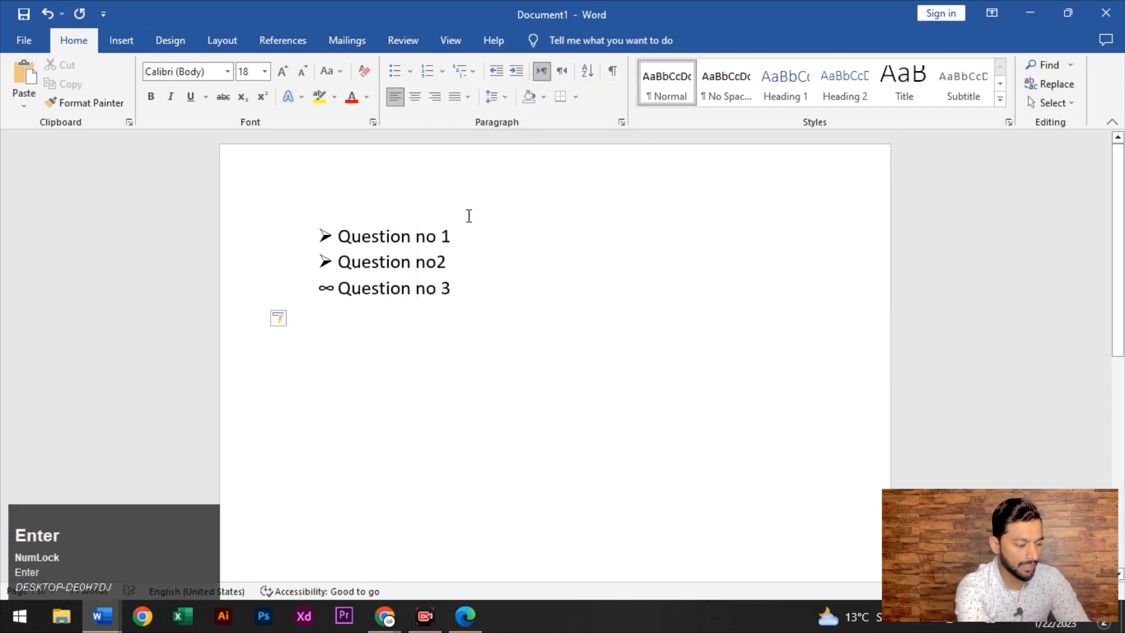
{"action": "key", "text": "ctrl+z"}
Type numbered items Q, Dfs, d, s, d, f, d, sdf, df and sdf, one per line
{"action": "type", "text": "Q"}
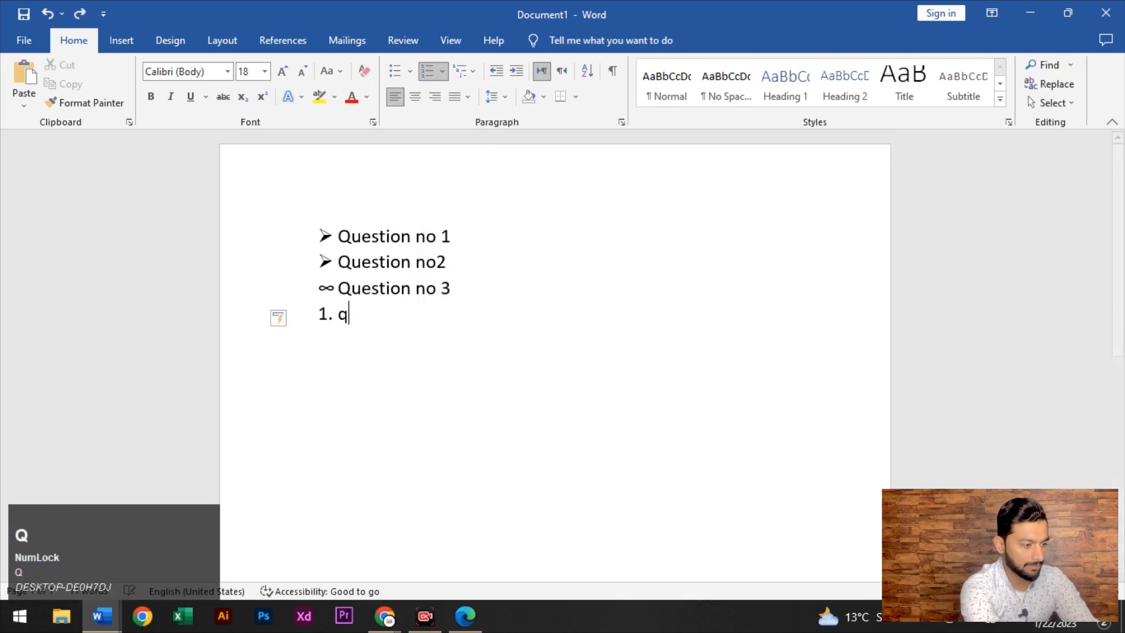
{"action": "key", "text": "Return"}
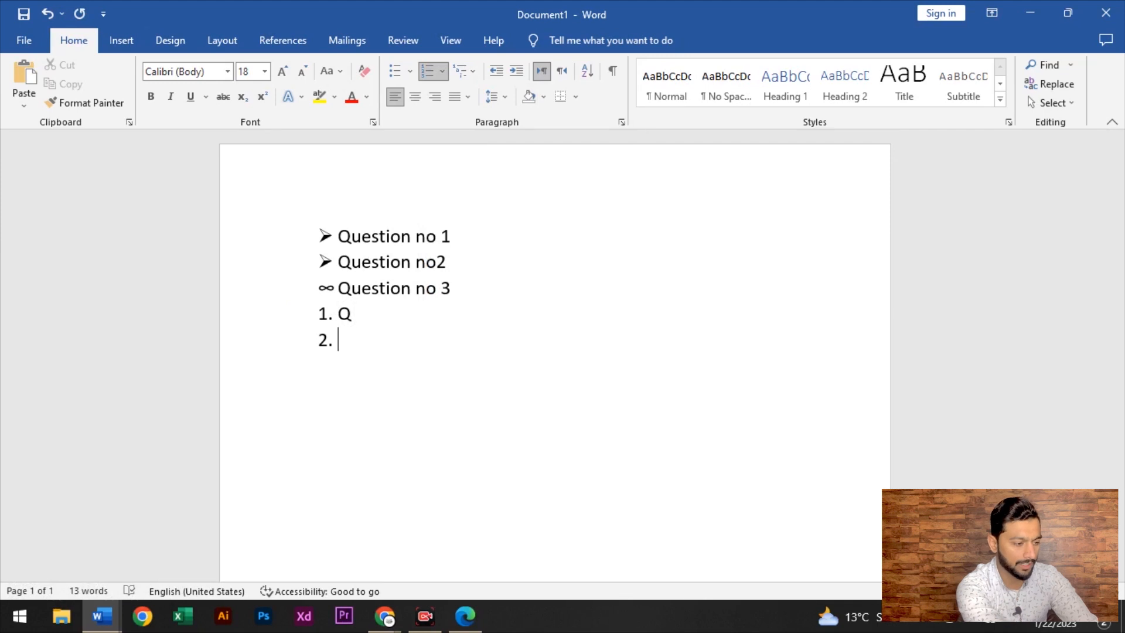
{"action": "type", "text": "dfs"}
{"action": "key", "text": "Return"}
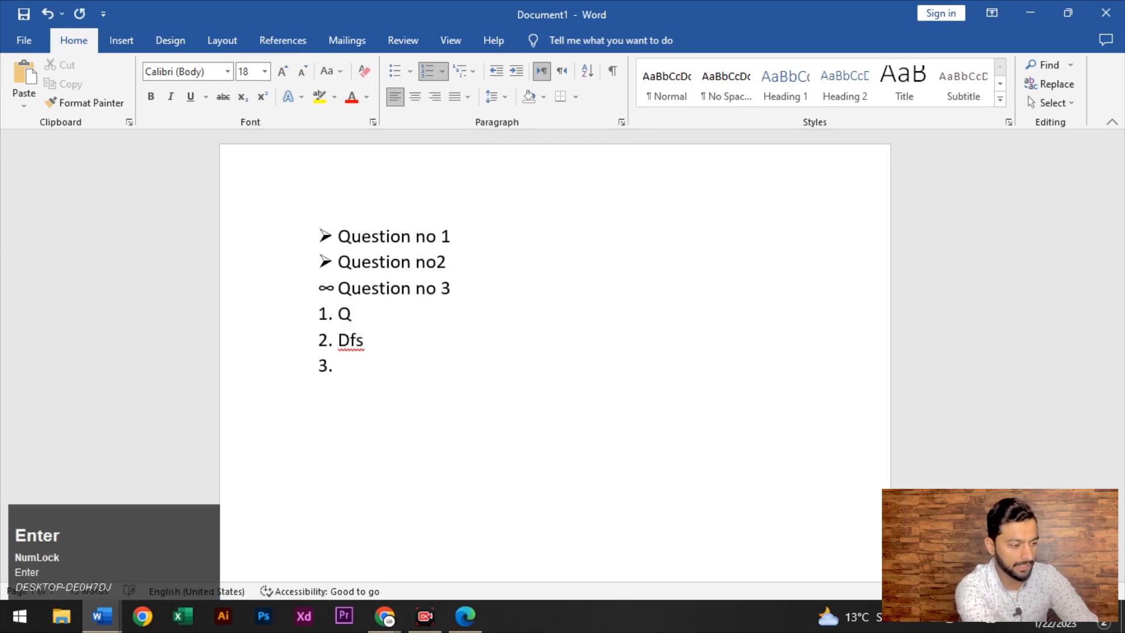
{"action": "type", "text": "d"}
{"action": "key", "text": "Return"}
{"action": "type", "text": "s"}
{"action": "key", "text": "Return"}
{"action": "type", "text": "d"}
{"action": "key", "text": "Return"}
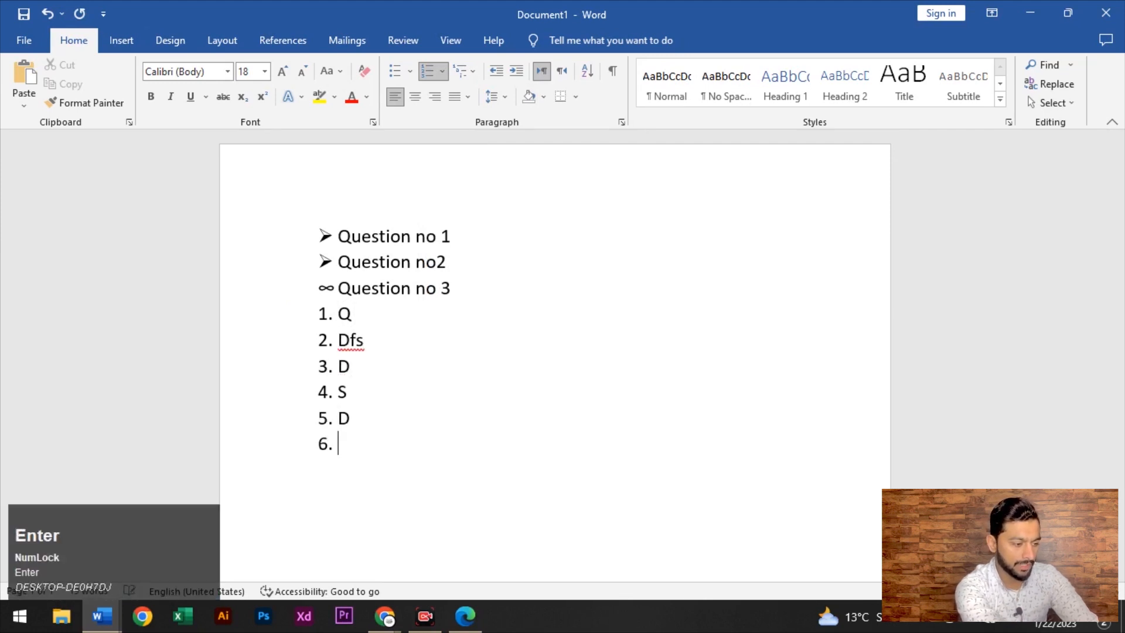
{"action": "type", "text": "f"}
{"action": "key", "text": "Return"}
{"action": "type", "text": "d"}
{"action": "key", "text": "Return"}
{"action": "type", "text": "sdf"}
{"action": "key", "text": "Return"}
{"action": "type", "text": "d"}
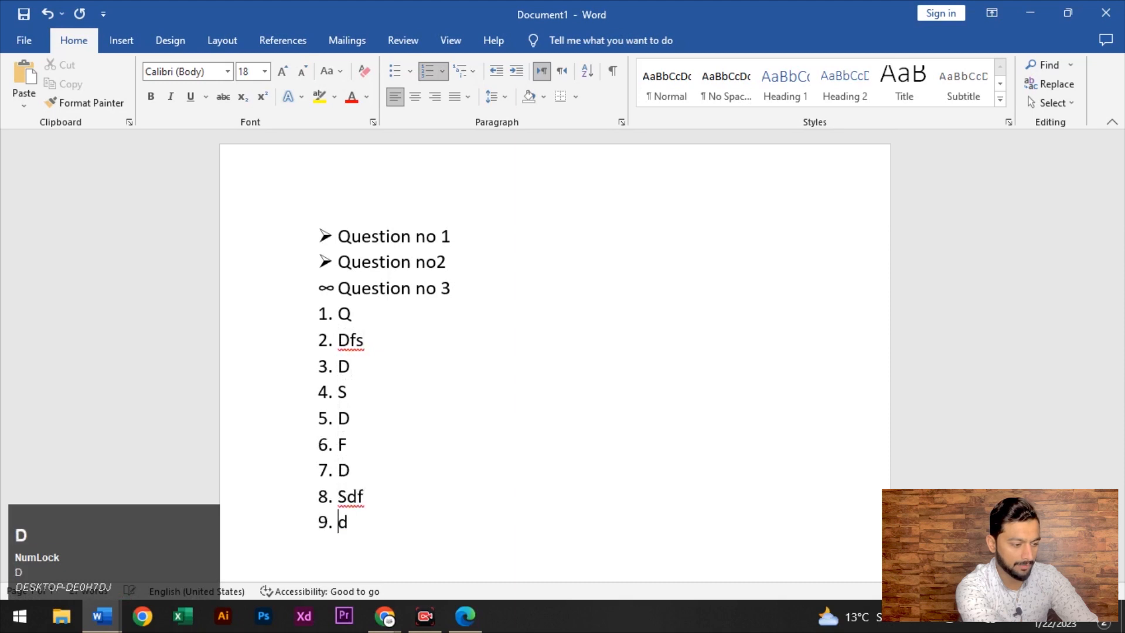
{"action": "type", "text": "f"}
{"action": "key", "text": "Return"}
{"action": "type", "text": "sdf"}
{"action": "key", "text": "Return"}
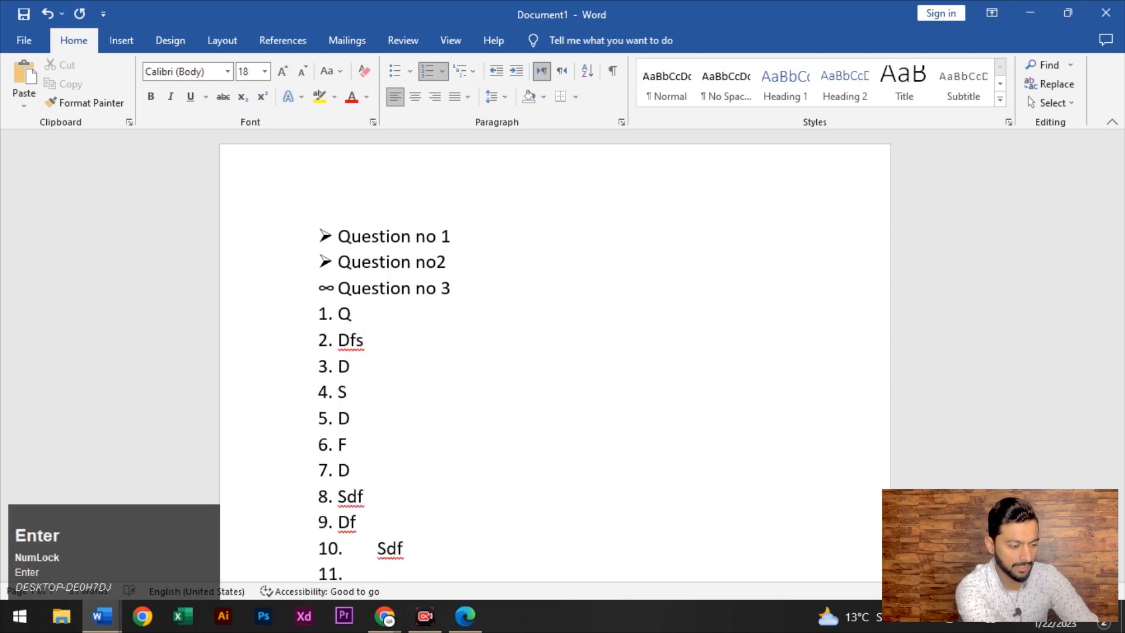
Delete item 10, add an unnumbered line, then erase text back toward '2. Dfs'
{"action": "key", "text": "BackSpace"}
{"action": "key", "text": "BackSpace"}
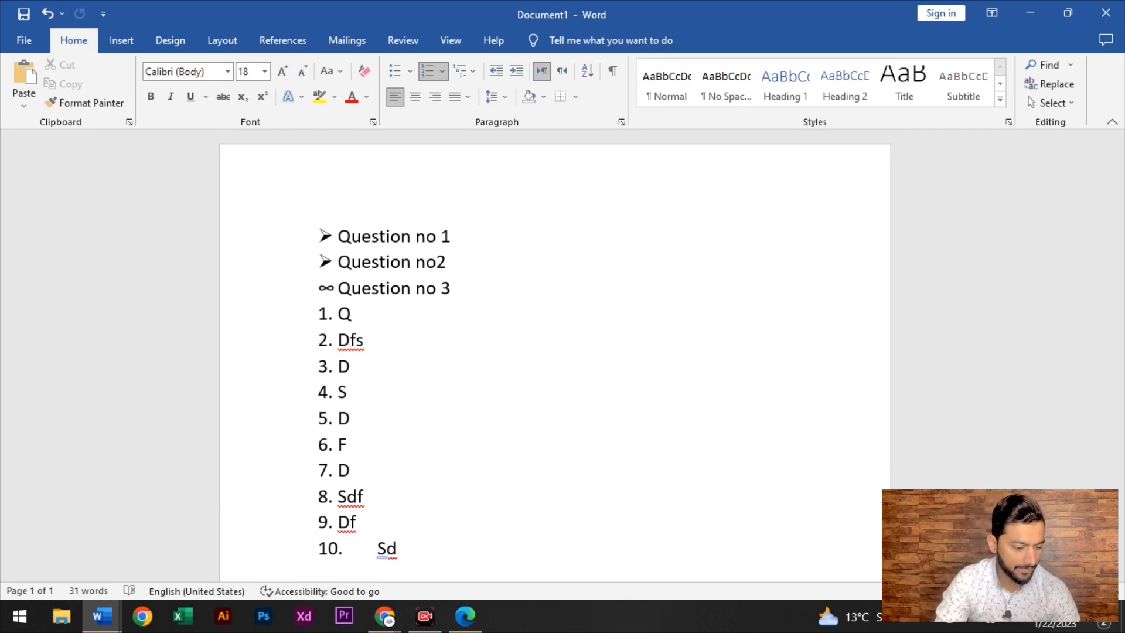
{"action": "key", "text": "BackSpace"}
{"action": "key", "text": "BackSpace"}
{"action": "key", "text": "BackSpace"}
{"action": "key", "text": "BackSpace"}
{"action": "key", "text": "BackSpace"}
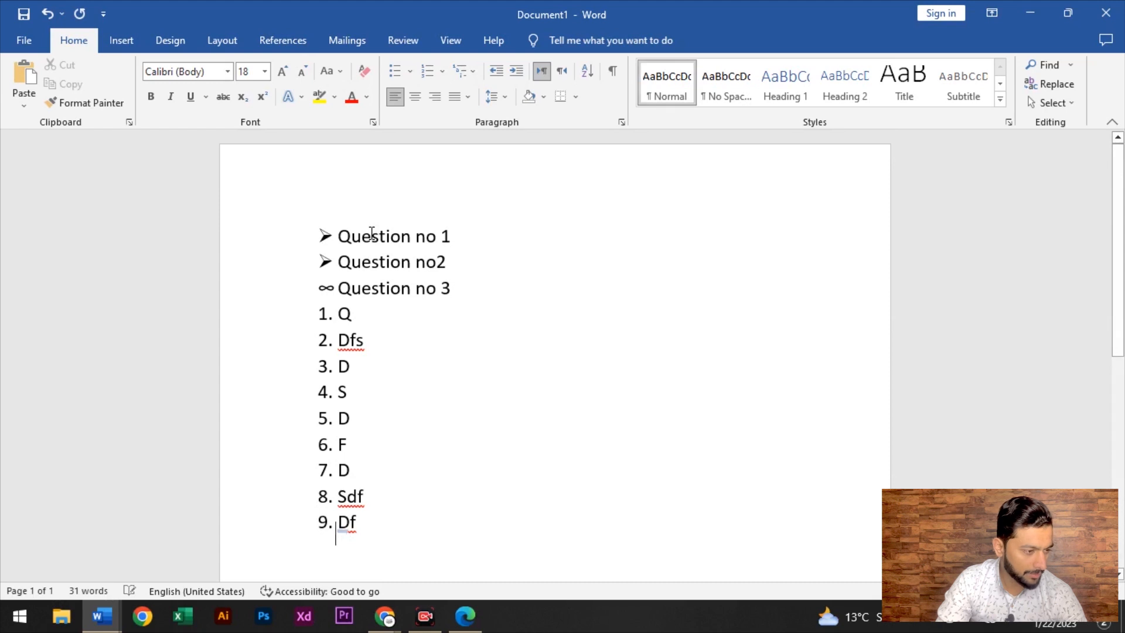
{"action": "key", "text": "Return"}
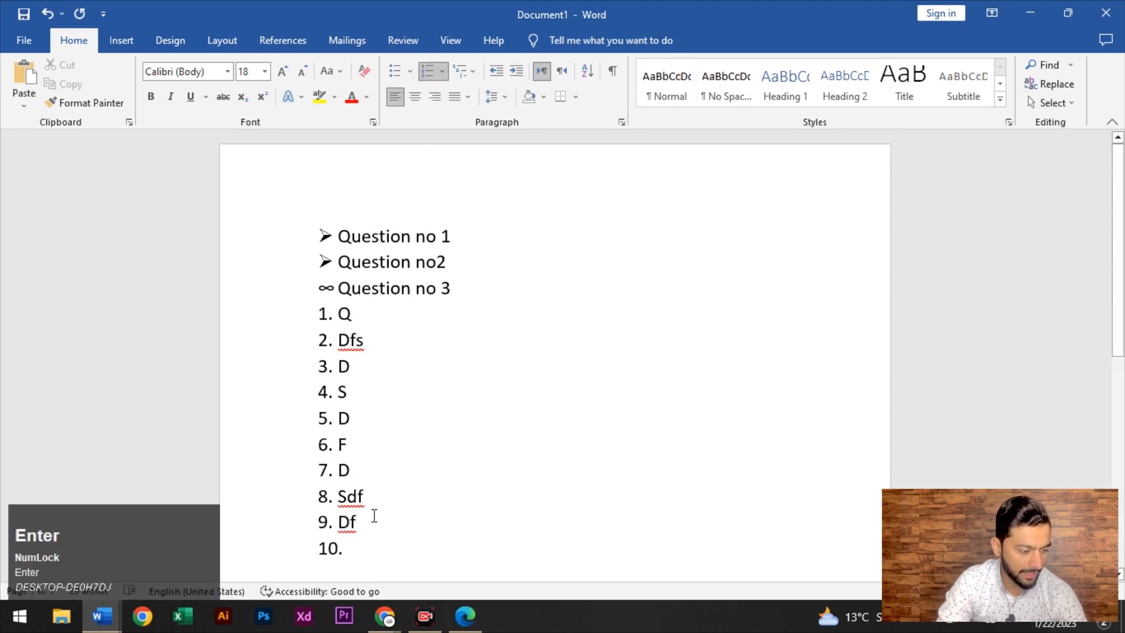
{"action": "left_click", "coordinate": [428, 71]}
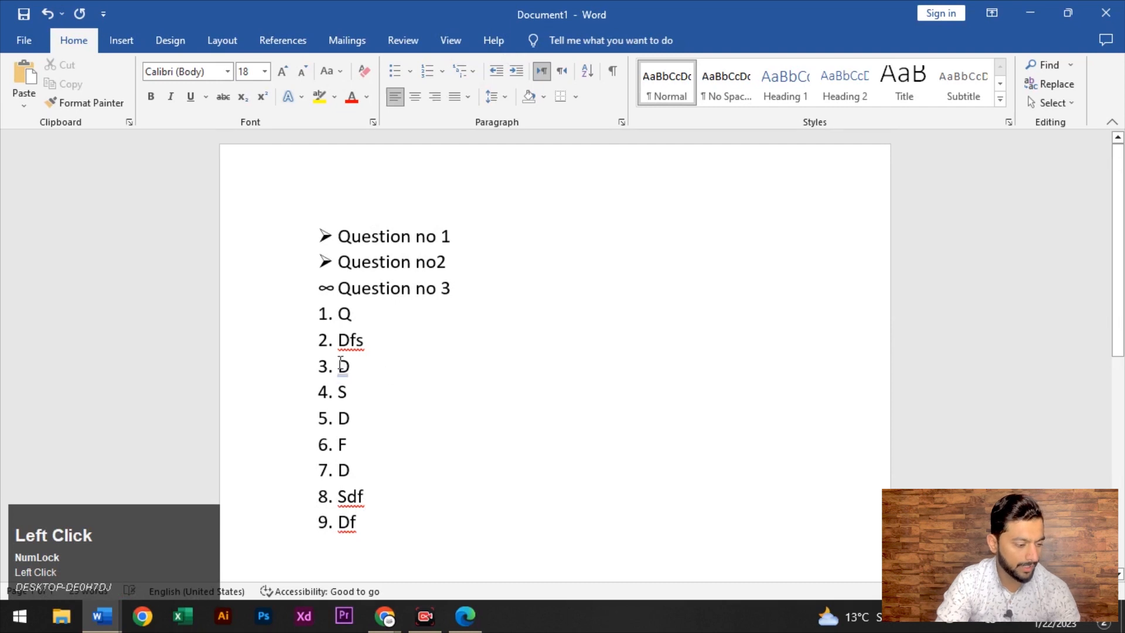
{"action": "type", "text": "hggh"}
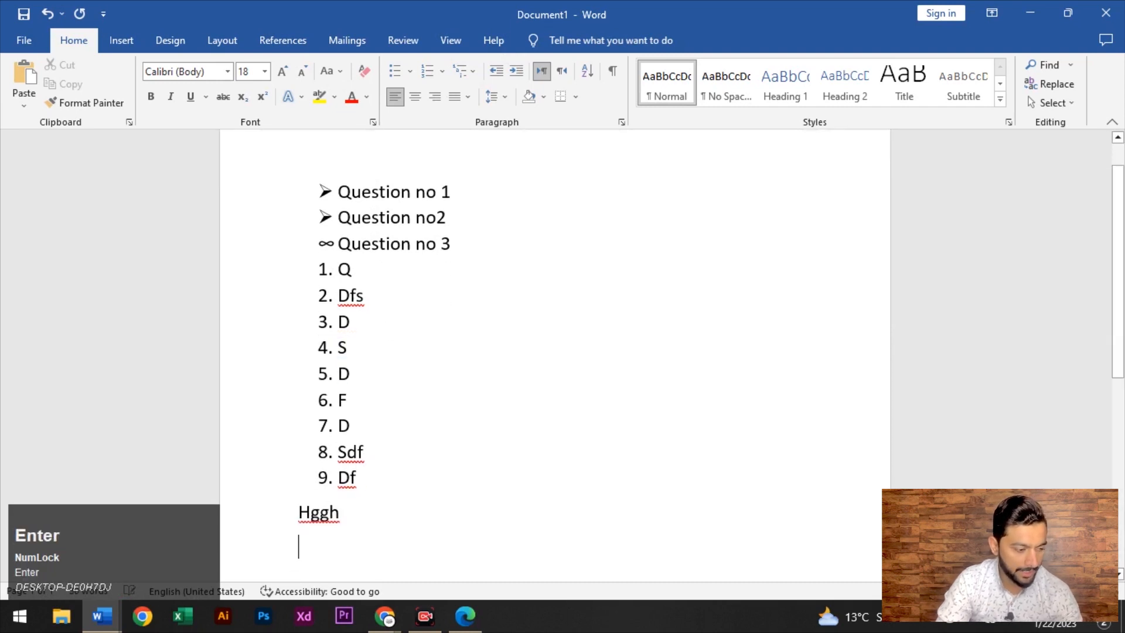
{"action": "type", "text": "jg"}
{"action": "key", "text": "BackSpace"}
{"action": "key", "text": "BackSpace"}
{"action": "key", "text": "BackSpace"}
{"action": "key", "text": "BackSpace"}
{"action": "key", "text": "BackSpace"}
{"action": "key", "text": "BackSpace"}
{"action": "key", "text": "BackSpace"}
{"action": "key", "text": "BackSpace"}
{"action": "key", "text": "BackSpace"}
{"action": "key", "text": "BackSpace"}
{"action": "key", "text": "BackSpace"}
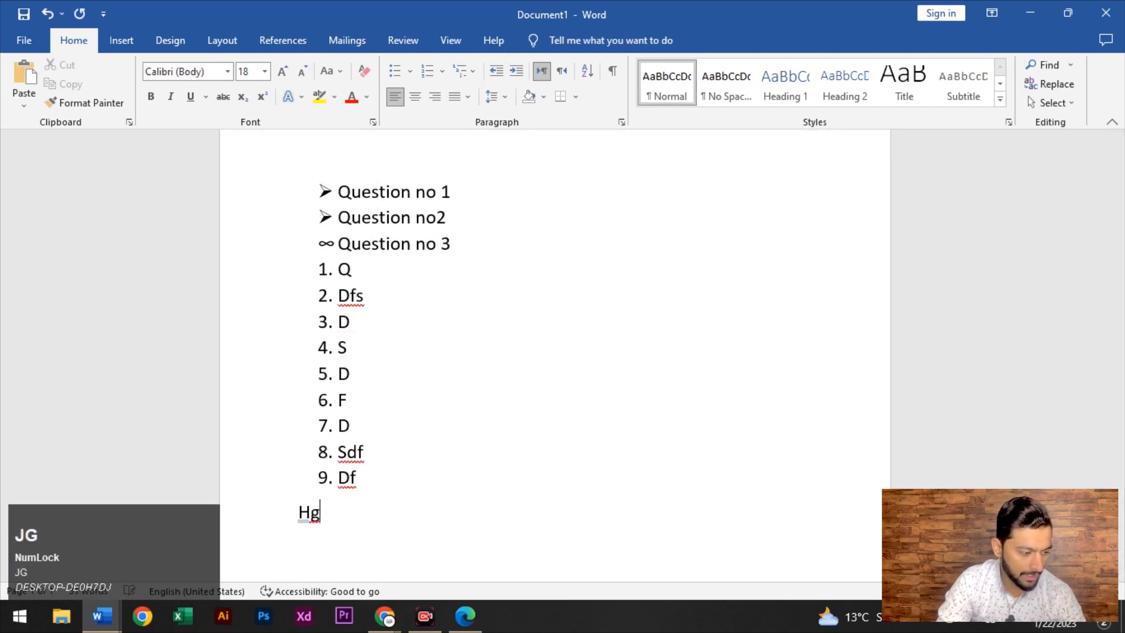
{"action": "key", "text": "BackSpace"}
{"action": "key", "text": "BackSpace"}
{"action": "key", "text": "BackSpace"}
{"action": "key", "text": "BackSpace"}
{"action": "key", "text": "BackSpace"}
{"action": "key", "text": "BackSpace"}
{"action": "key", "text": "BackSpace"}
{"action": "key", "text": "BackSpace"}
{"action": "key", "text": "BackSpace"}
{"action": "key", "text": "BackSpace"}
{"action": "key", "text": "BackSpace"}
{"action": "key", "text": "BackSpace"}
{"action": "key", "text": "BackSpace"}
{"action": "key", "text": "BackSpace"}
{"action": "key", "text": "BackSpace"}
{"action": "key", "text": "BackSpace"}
{"action": "key", "text": "BackSpace"}
{"action": "key", "text": "BackSpace"}
{"action": "key", "text": "BackSpace"}
{"action": "key", "text": "BackSpace"}
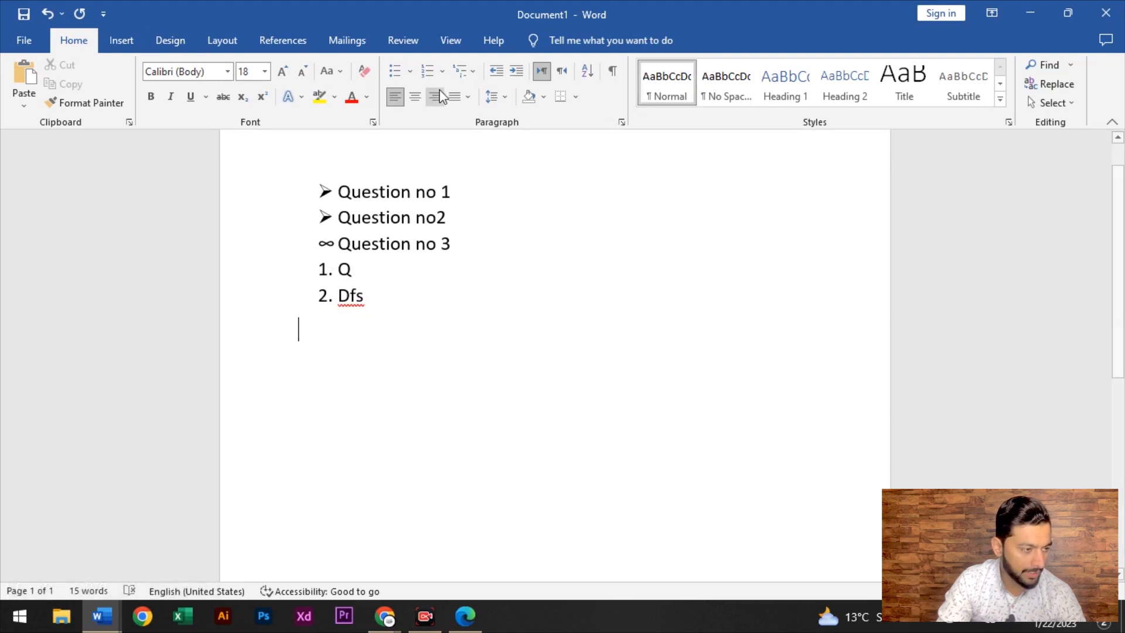
Apply A. B. C. lettering to the next line and type items 1232, khj and fg
{"action": "left_click", "coordinate": [442, 71]}
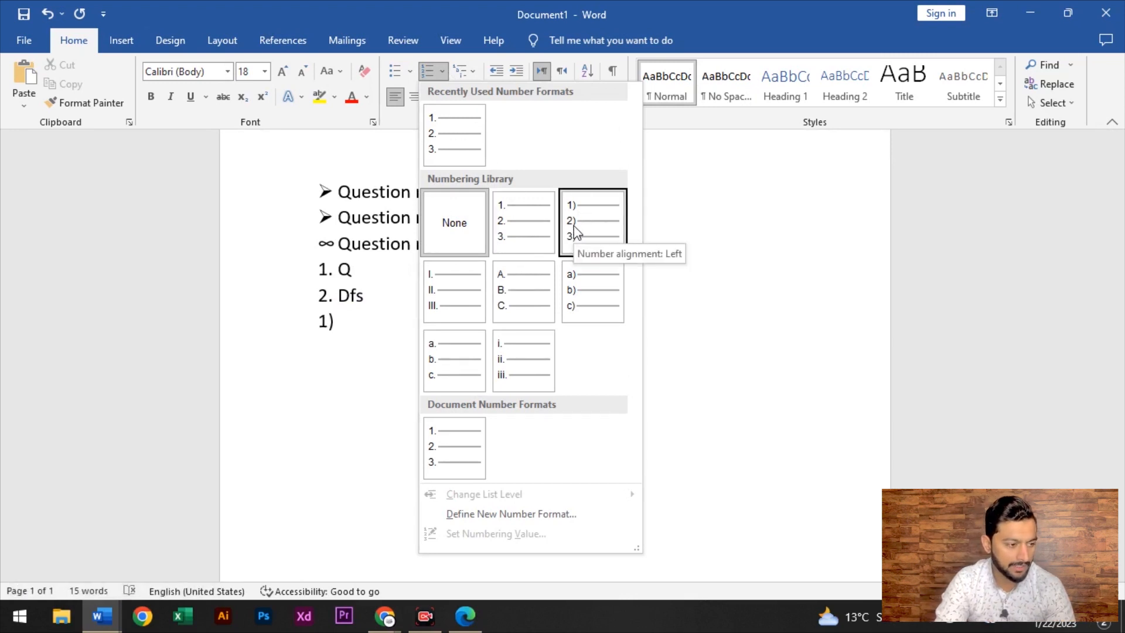
{"action": "left_click", "coordinate": [532, 297]}
{"action": "key", "text": "Return"}
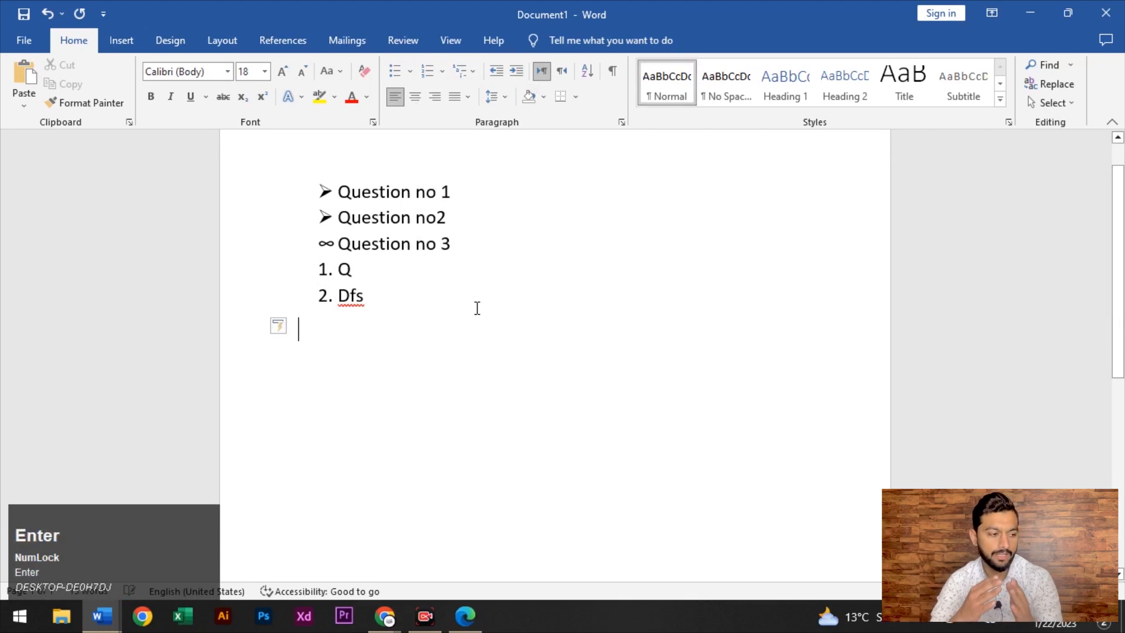
{"action": "key", "text": "ctrl+z"}
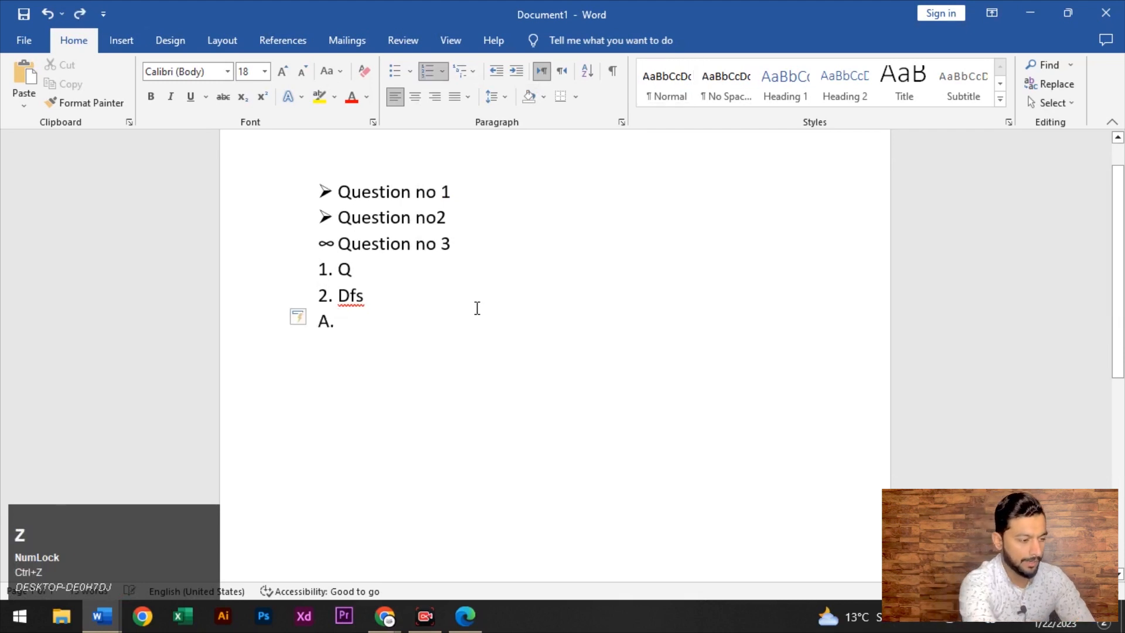
{"action": "type", "text": "1232"}
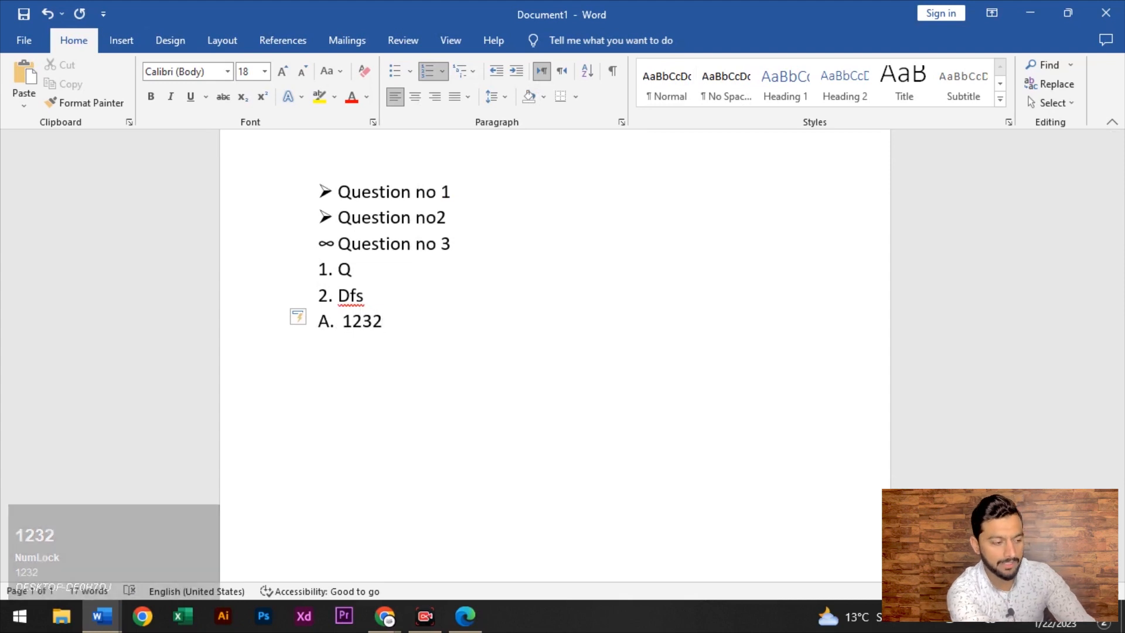
{"action": "key", "text": "Return"}
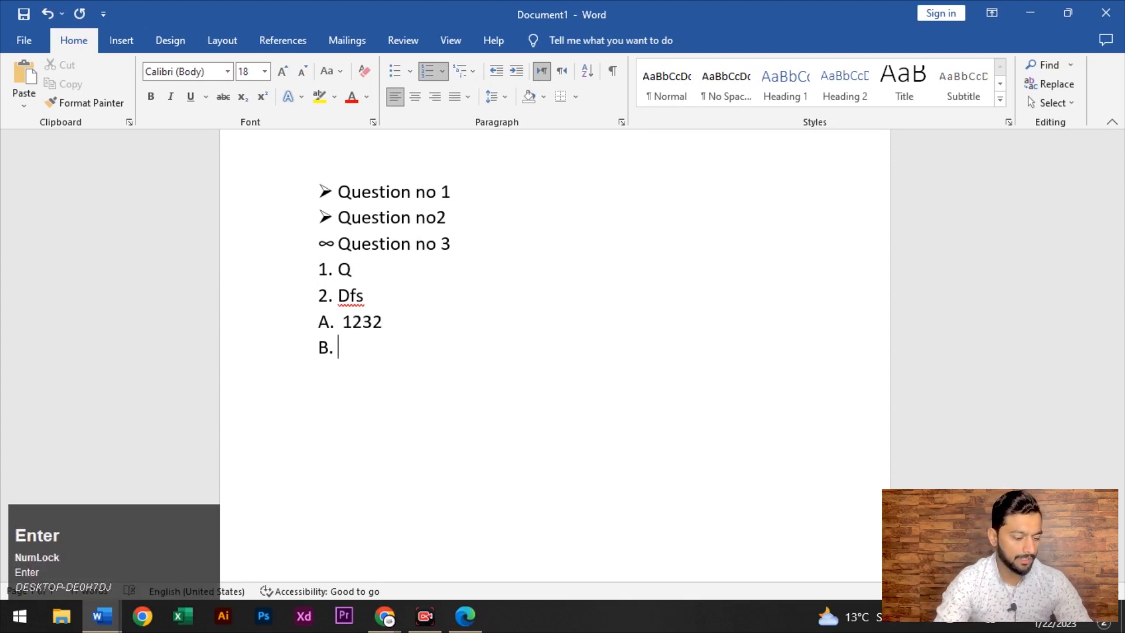
{"action": "type", "text": "khj"}
{"action": "key", "text": "Return"}
{"action": "type", "text": "fg"}
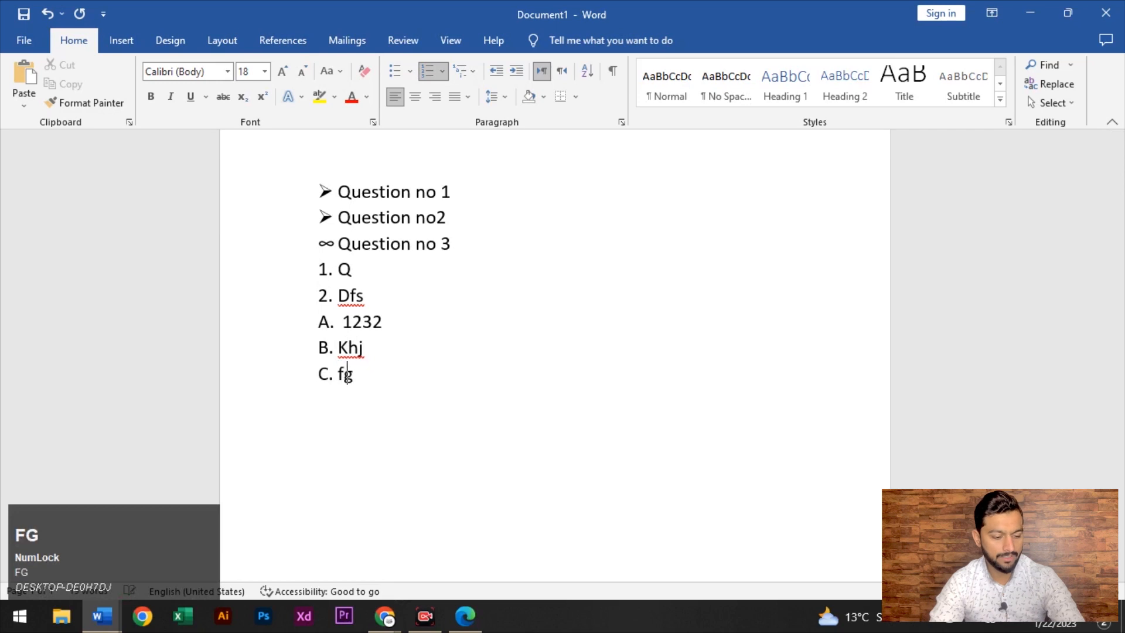
Erase the lettered items B and C, the '12', and the empty A. item
{"action": "key", "text": "BackSpace"}
{"action": "key", "text": "BackSpace"}
{"action": "key", "text": "BackSpace"}
{"action": "key", "text": "BackSpace"}
{"action": "key", "text": "BackSpace"}
{"action": "key", "text": "BackSpace"}
{"action": "key", "text": "BackSpace"}
{"action": "key", "text": "BackSpace"}
{"action": "key", "text": "BackSpace"}
{"action": "key", "text": "BackSpace"}
{"action": "key", "text": "BackSpace"}
{"action": "key", "text": "BackSpace"}
{"action": "key", "text": "BackSpace"}
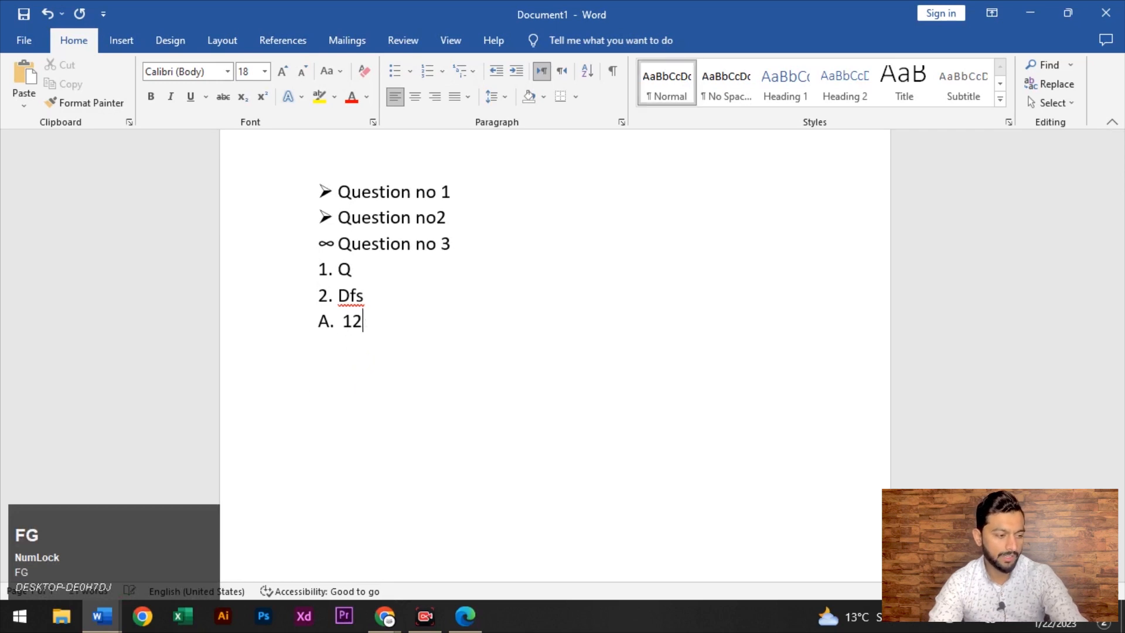
{"action": "key", "text": "BackSpace"}
{"action": "key", "text": "BackSpace"}
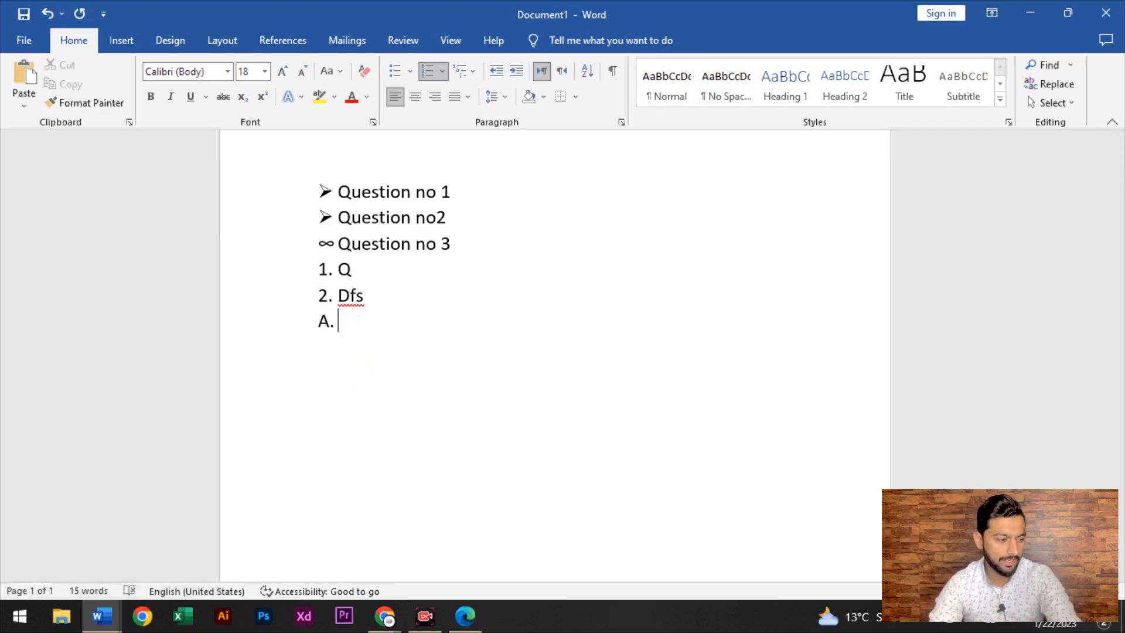
{"action": "key", "text": "BackSpace"}
{"action": "key", "text": "BackSpace"}
{"action": "key", "text": "BackSpace"}
{"action": "key", "text": "ctrl+a"}
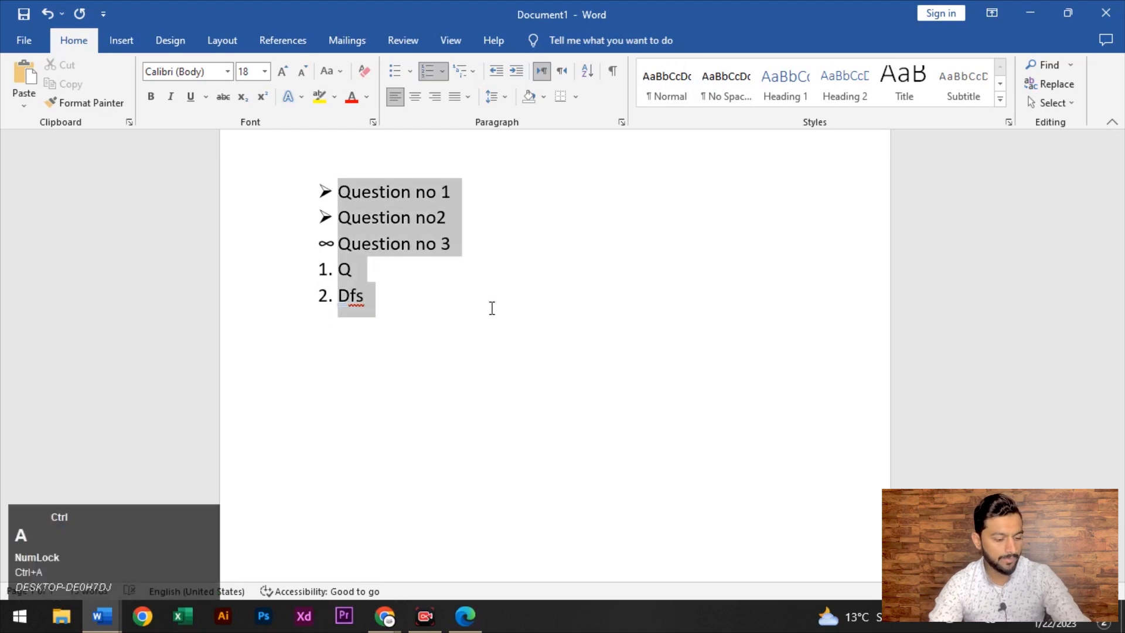
Clear the lists, type i. ii. roman-numbered items Dsfsd and dfd, then delete them
{"action": "key", "text": "BackSpace"}
{"action": "key", "text": "BackSpace"}
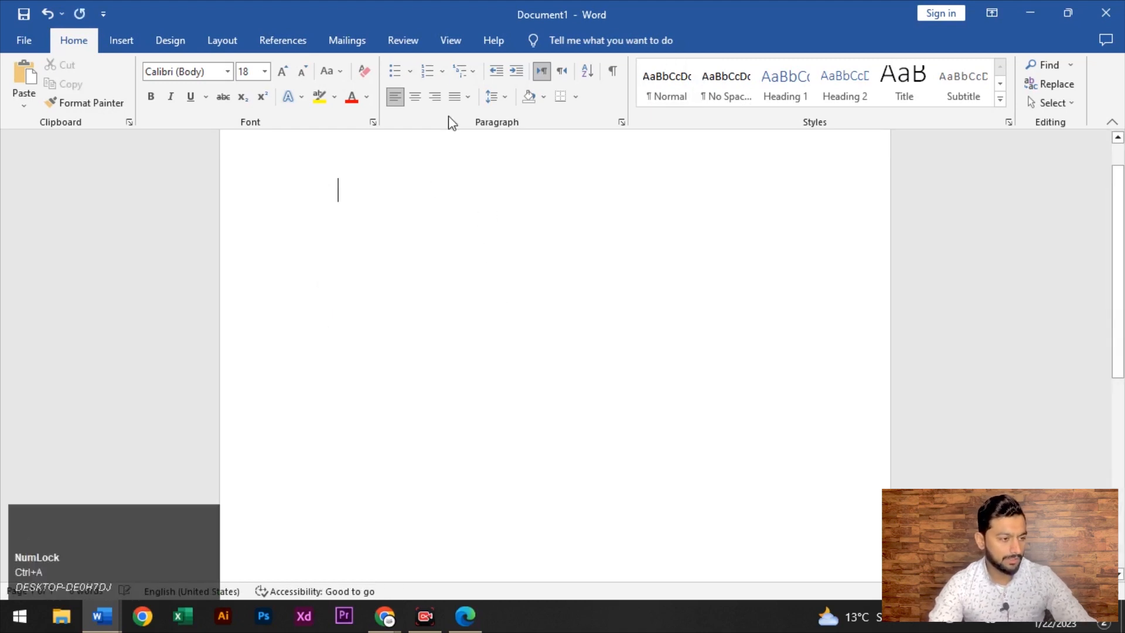
{"action": "left_click", "coordinate": [442, 71]}
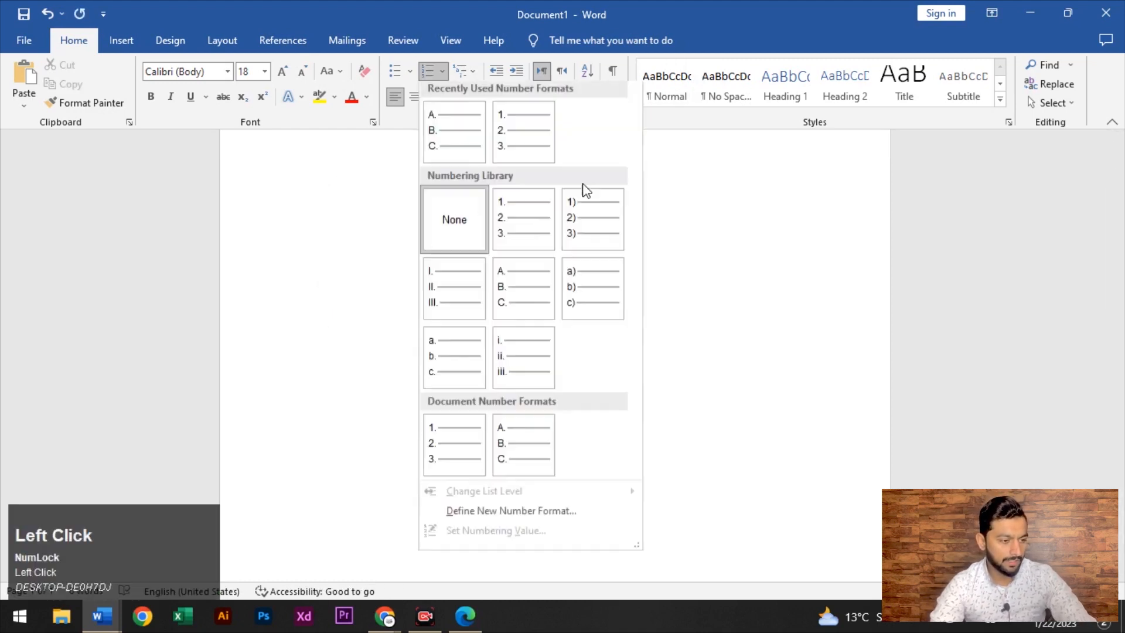
{"action": "left_click", "coordinate": [517, 368]}
{"action": "type", "text": "dsfsd"}
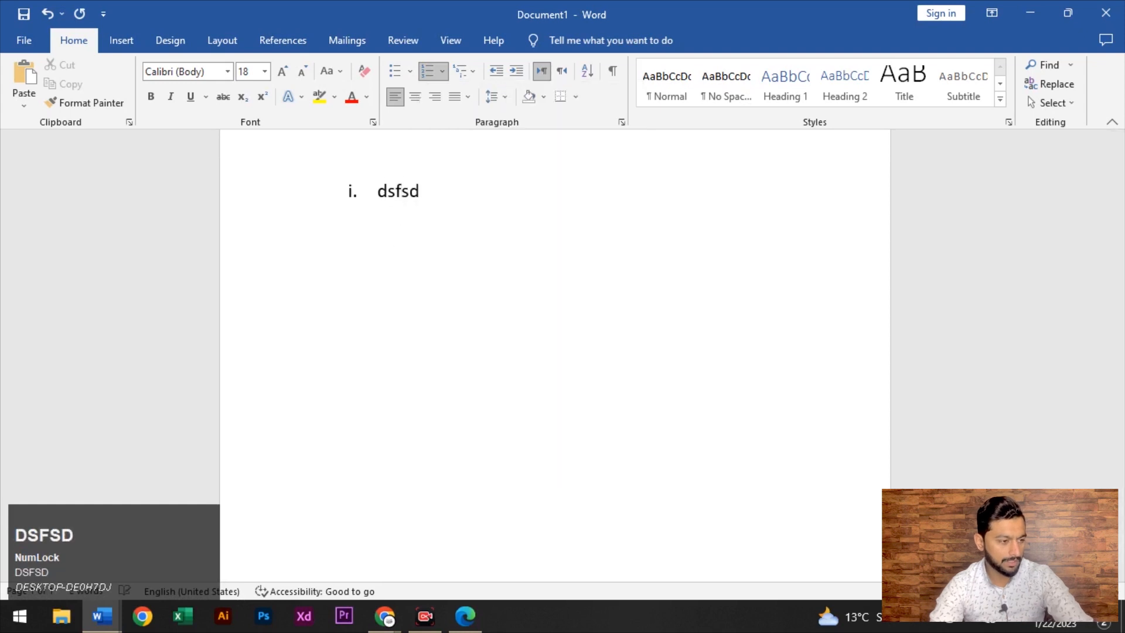
{"action": "type", "text": "\\"}
{"action": "key", "text": "BackSpace"}
{"action": "key", "text": "Return"}
{"action": "type", "text": "df"}
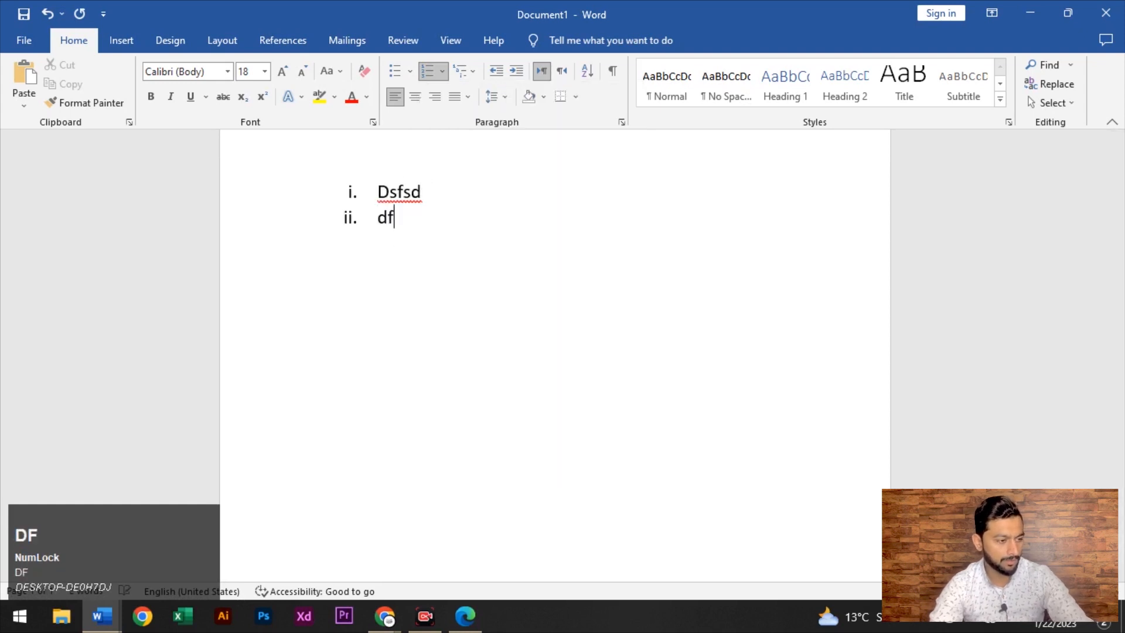
{"action": "type", "text": "d"}
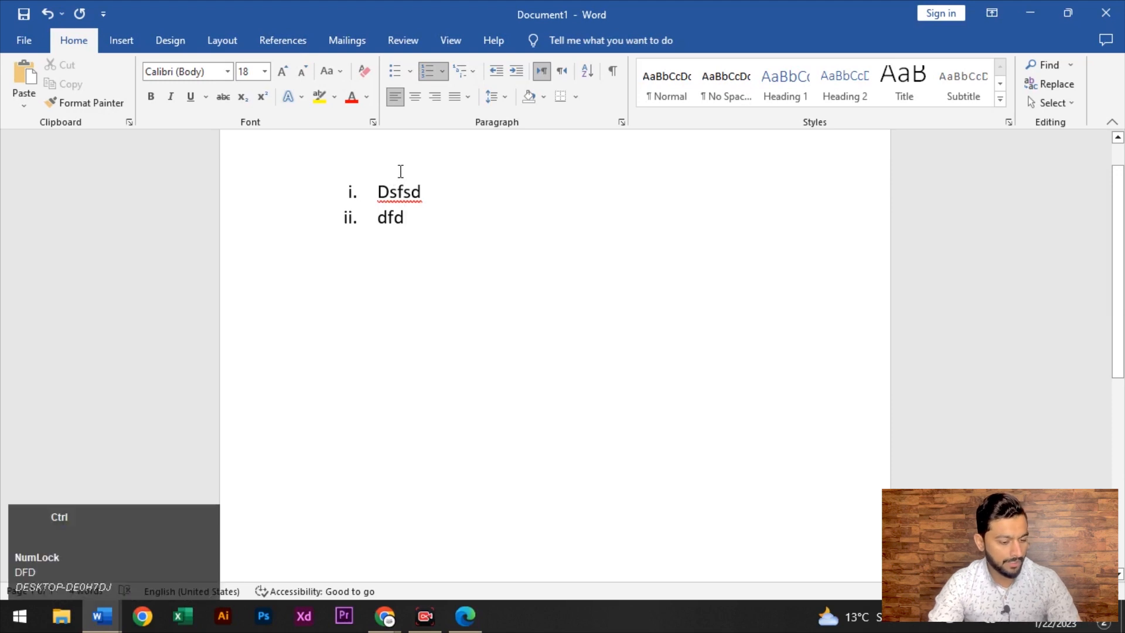
{"action": "key", "text": "ctrl+a"}
{"action": "key", "text": "BackSpace"}
{"action": "key", "text": "BackSpace"}
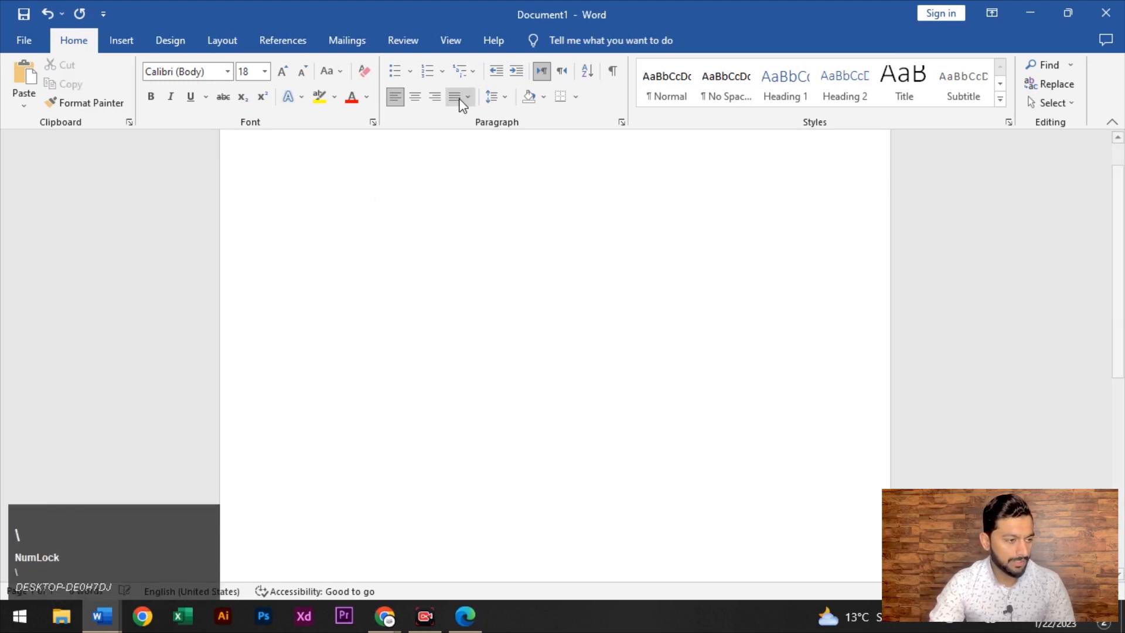
{"action": "left_click", "coordinate": [477, 72]}
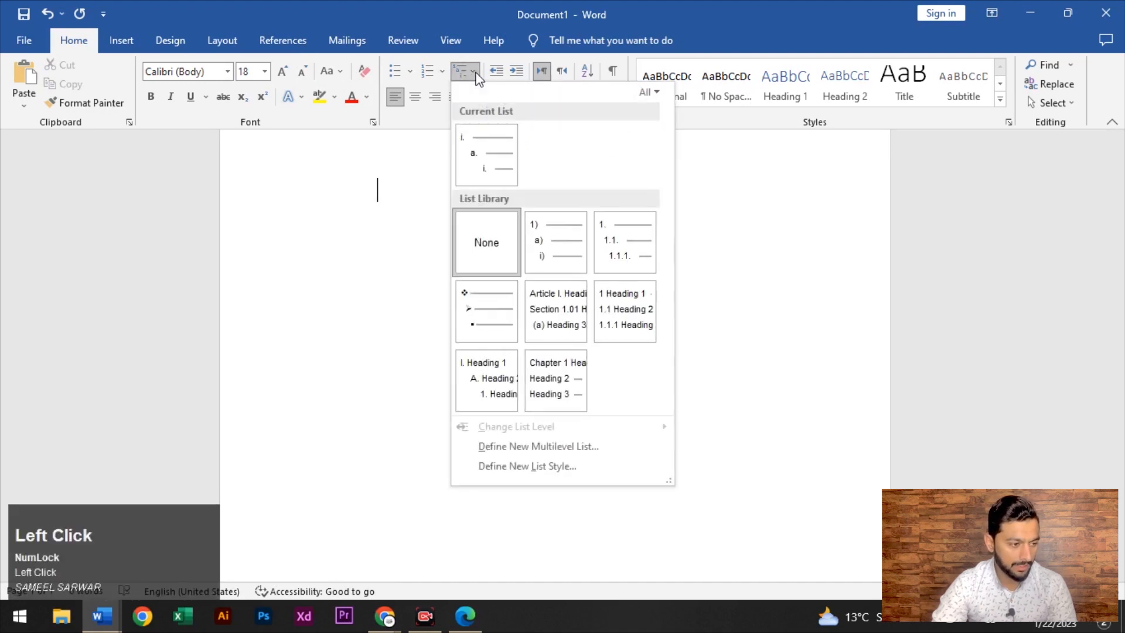
{"action": "mouse_move", "coordinate": [550, 251]}
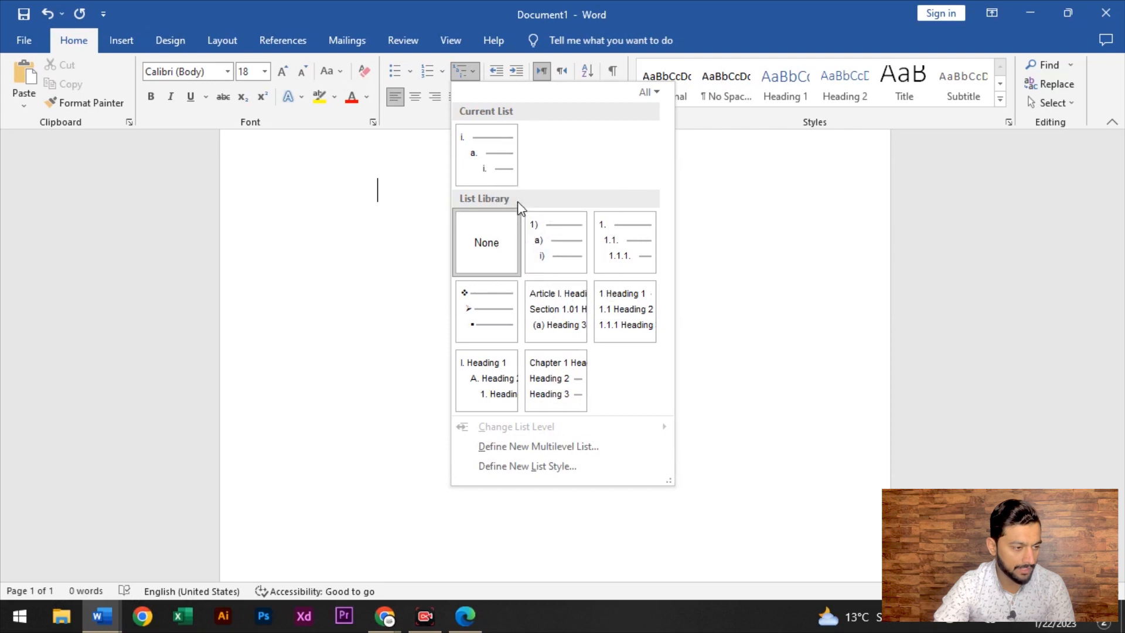
{"action": "mouse_move", "coordinate": [617, 262]}
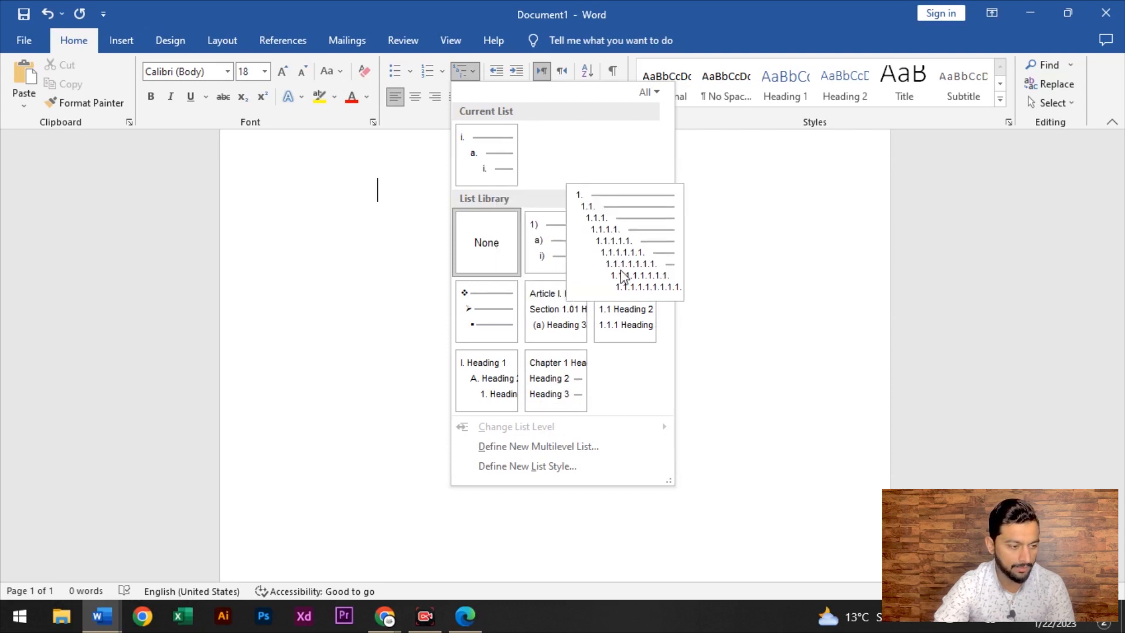
{"action": "left_click", "coordinate": [556, 247]}
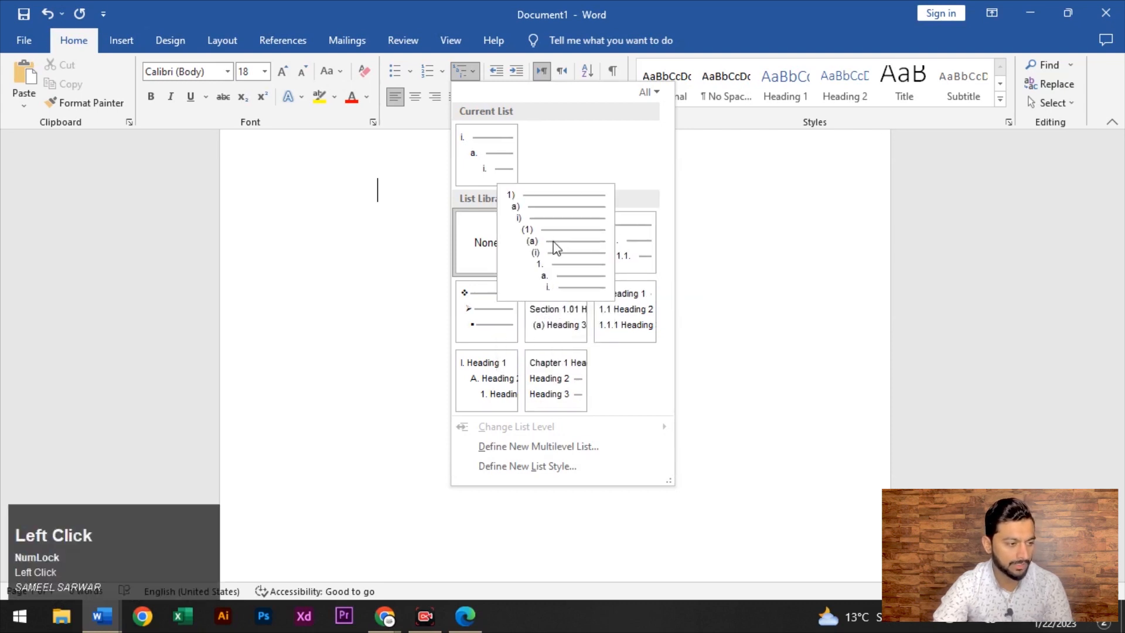
{"action": "key", "text": "ctrl+z"}
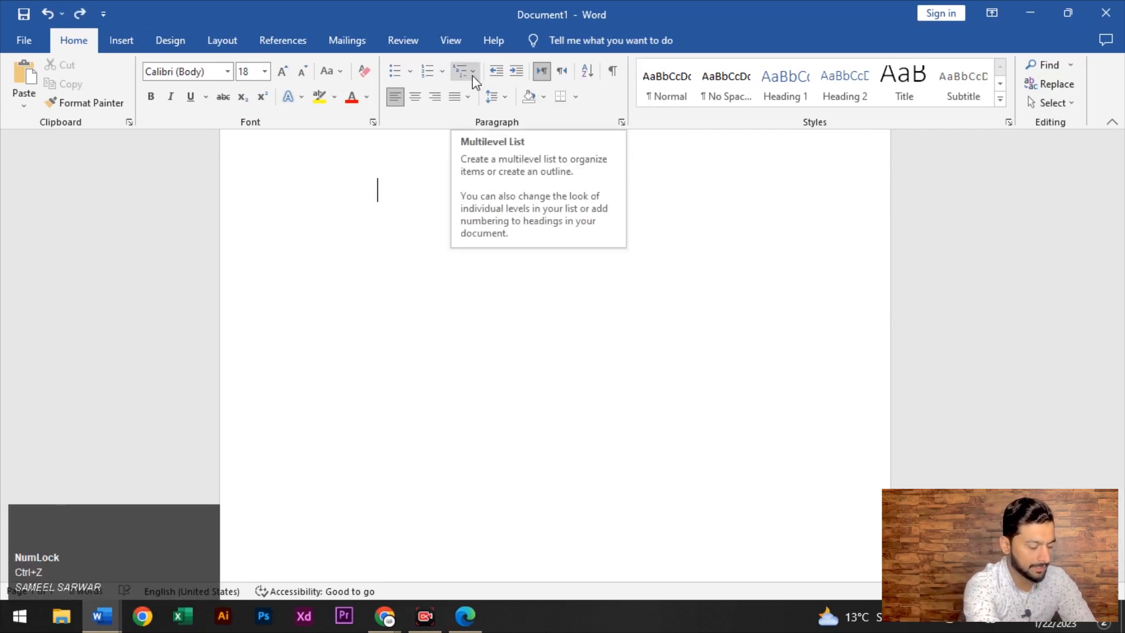
Type 'Write a short note on Word', number it (a) with a multilevel list, and add a sub-level (i) item
{"action": "type", "text": "Write "}
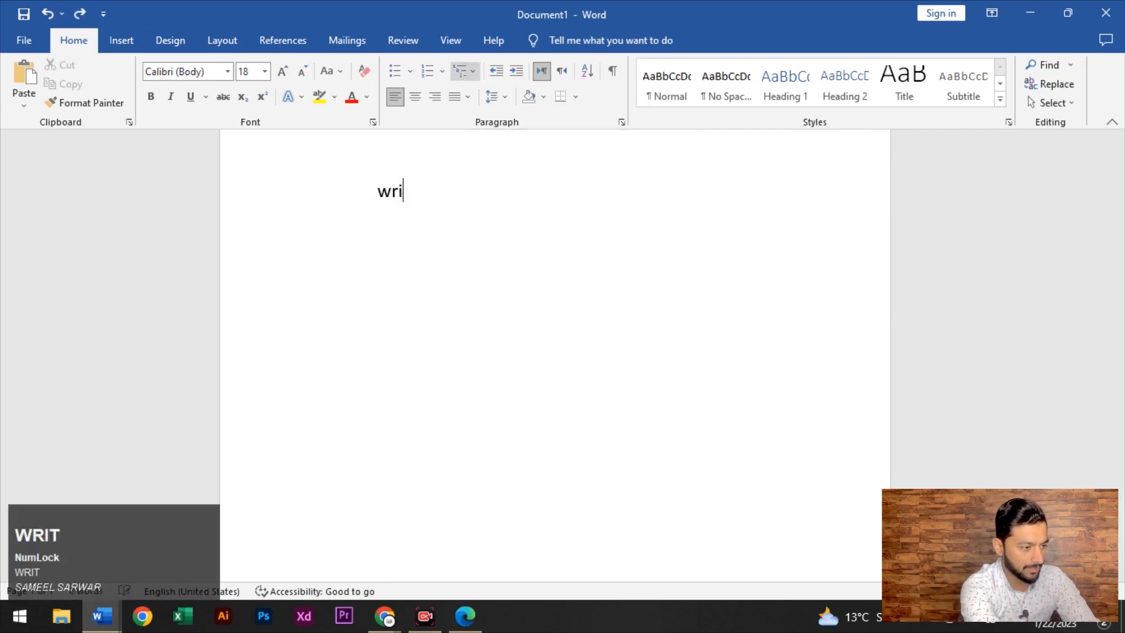
{"action": "type", "text": "a short "}
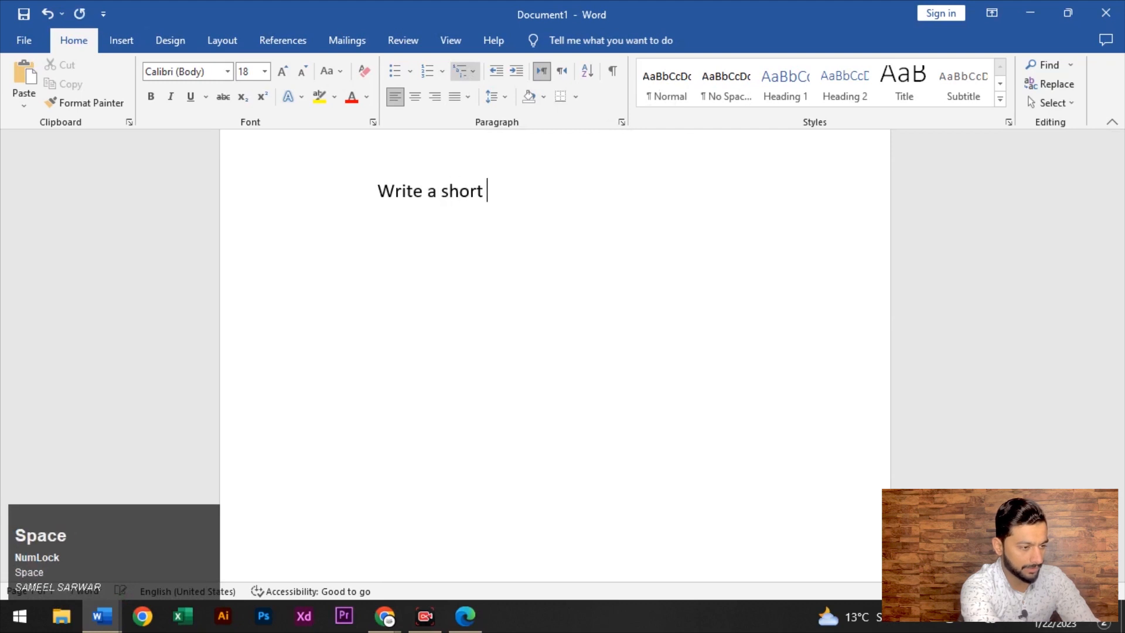
{"action": "type", "text": "note on Word"}
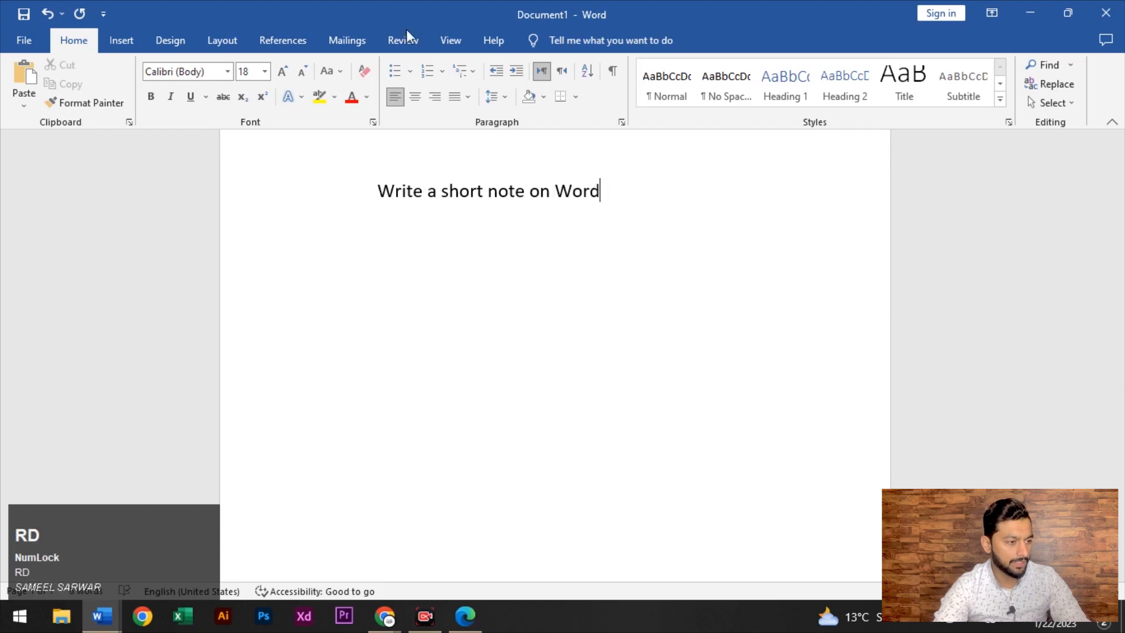
{"action": "left_click", "coordinate": [469, 81]}
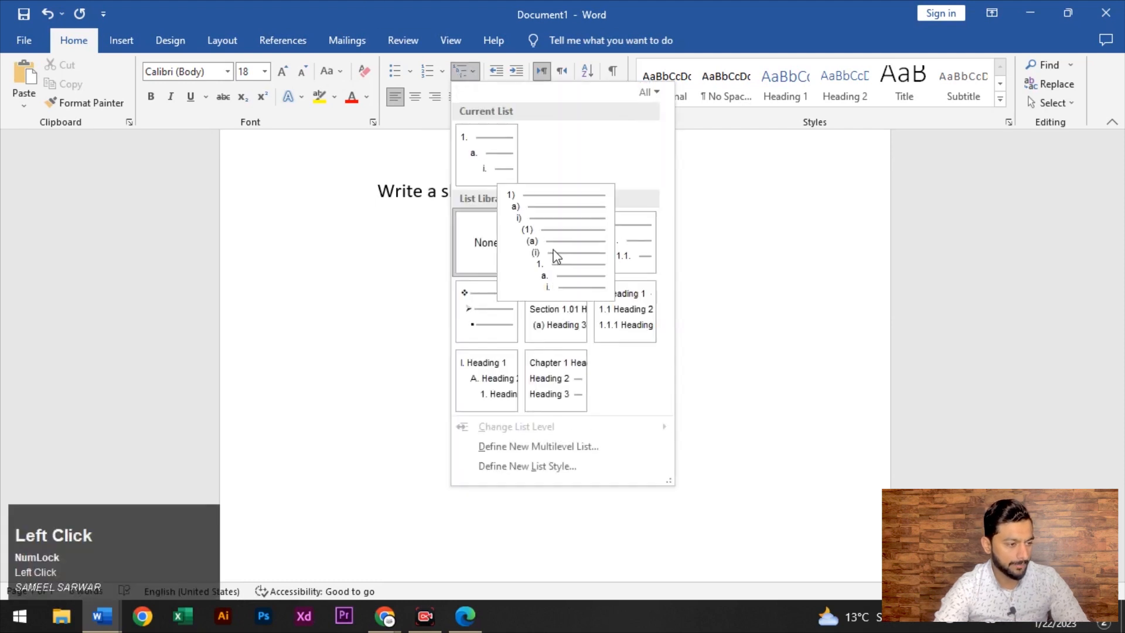
{"action": "left_click", "coordinate": [553, 251]}
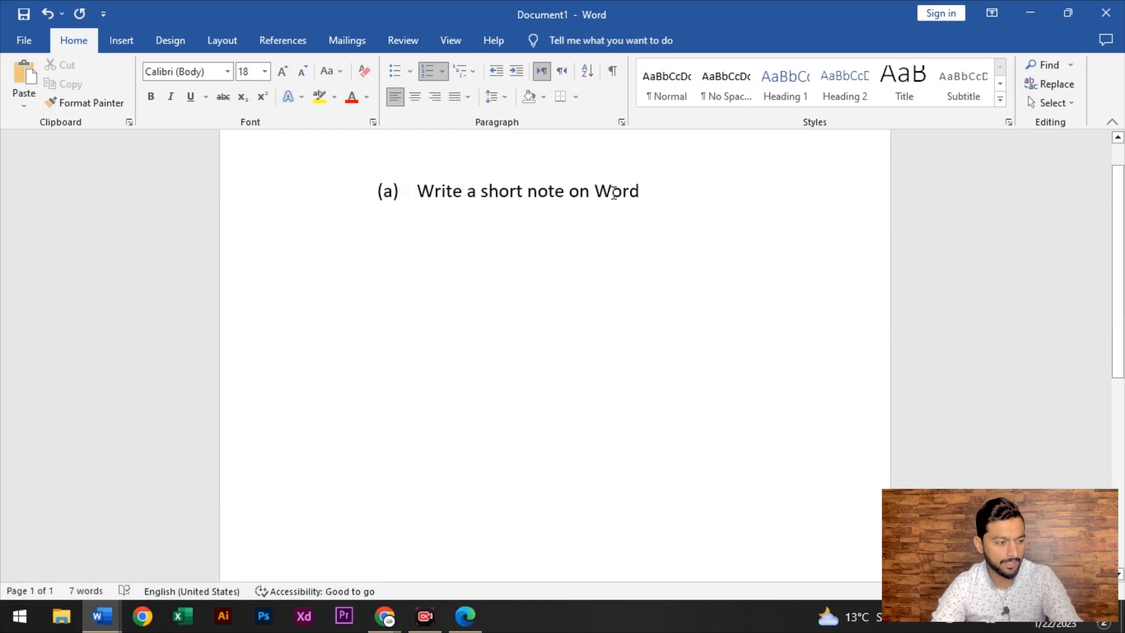
{"action": "key", "text": "Return"}
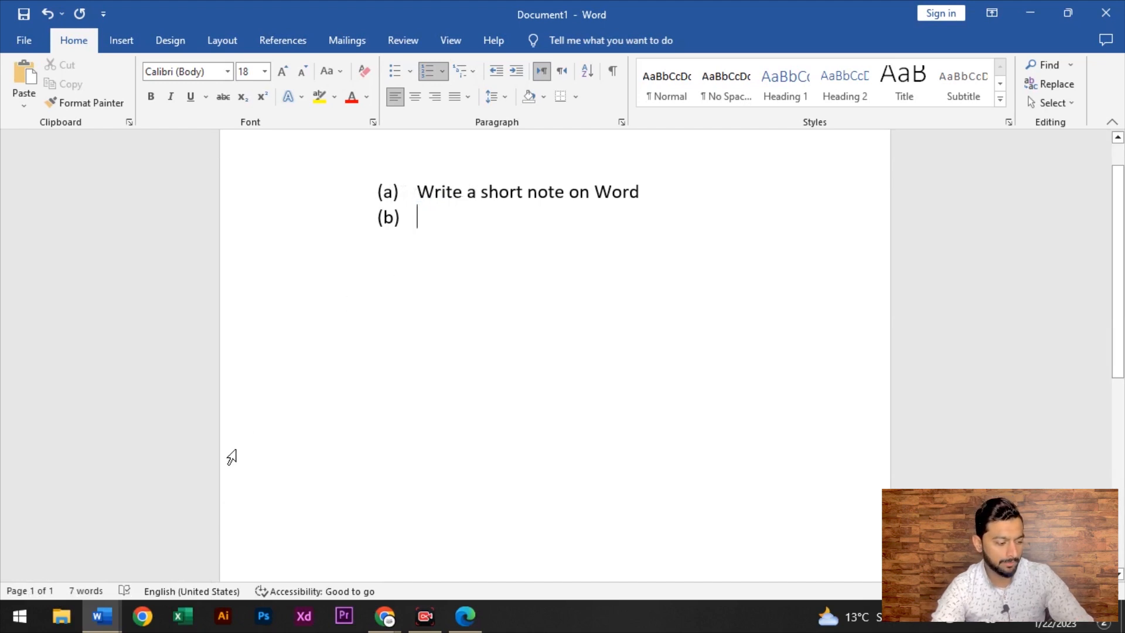
{"action": "key", "text": "Tab"}
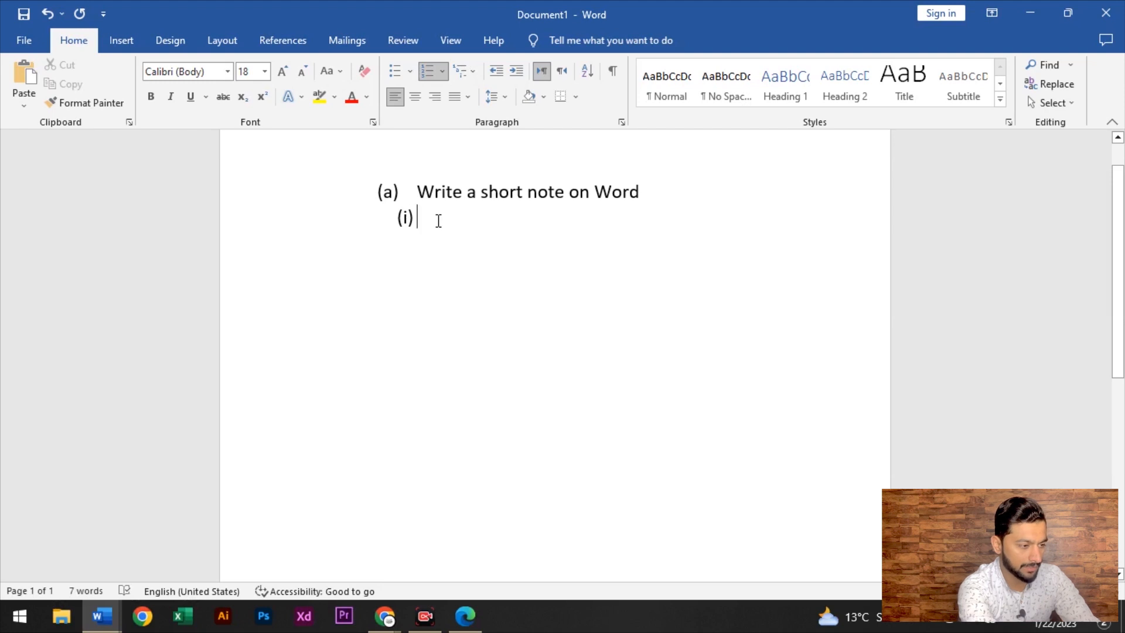
Enter sub-item 'Micro soft office' and add an empty third-level 1. item below it
{"action": "type", "text": "ms word"}
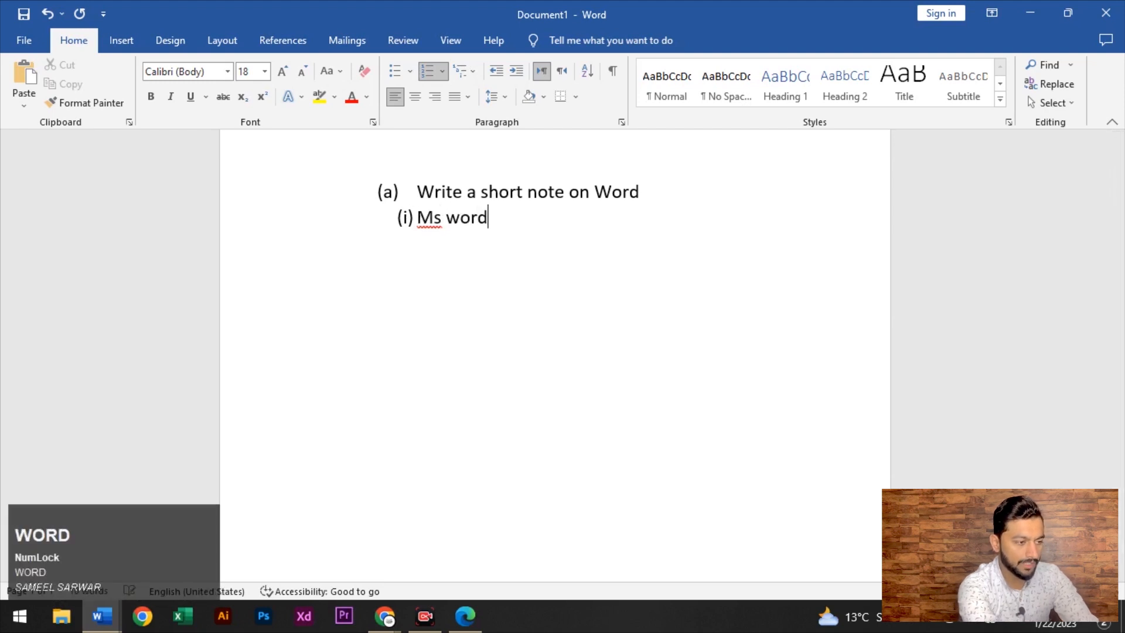
{"action": "key", "text": "Return"}
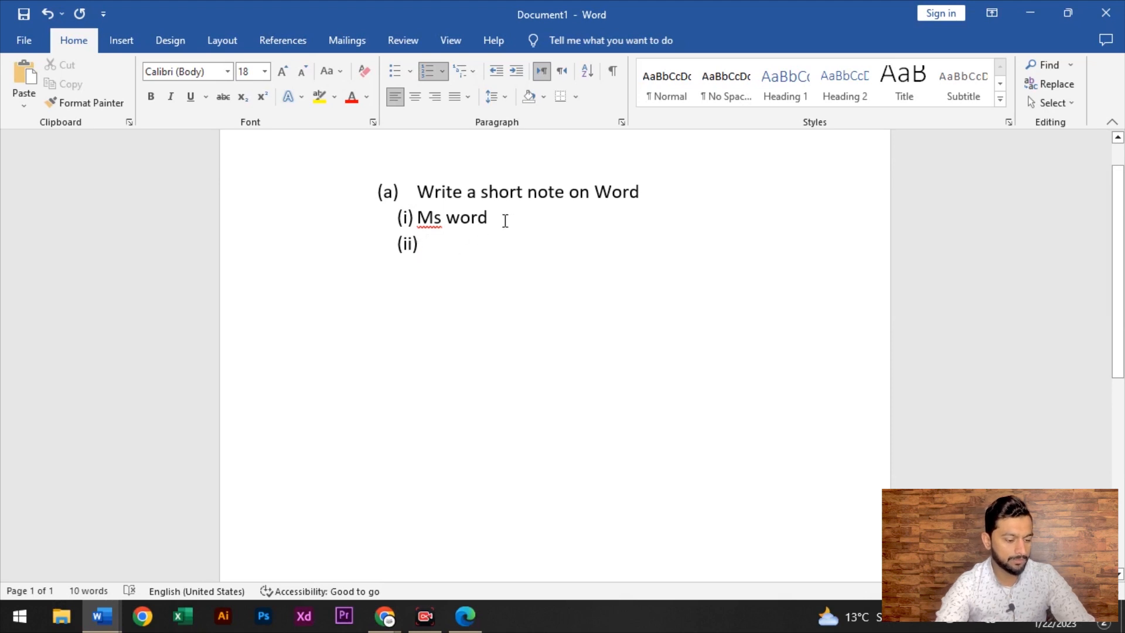
{"action": "key", "text": "BackSpace"}
{"action": "key", "text": "BackSpace"}
{"action": "key", "text": "BackSpace"}
{"action": "key", "text": "BackSpace"}
{"action": "key", "text": "BackSpace"}
{"action": "key", "text": "BackSpace"}
{"action": "key", "text": "BackSpace"}
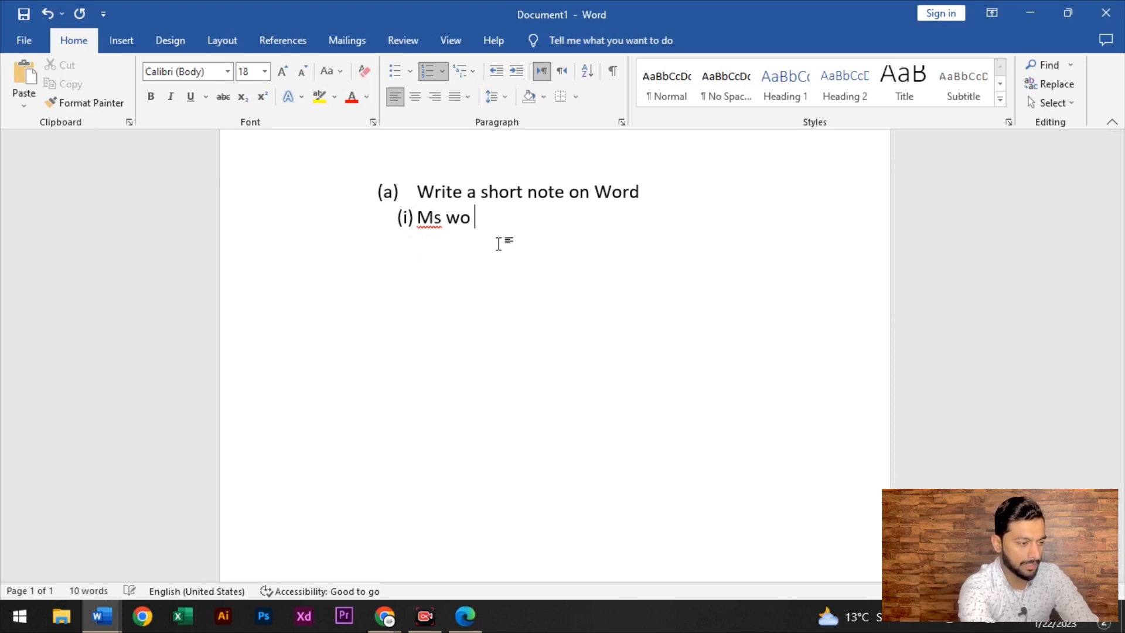
{"action": "key", "text": "BackSpace"}
{"action": "key", "text": "BackSpace"}
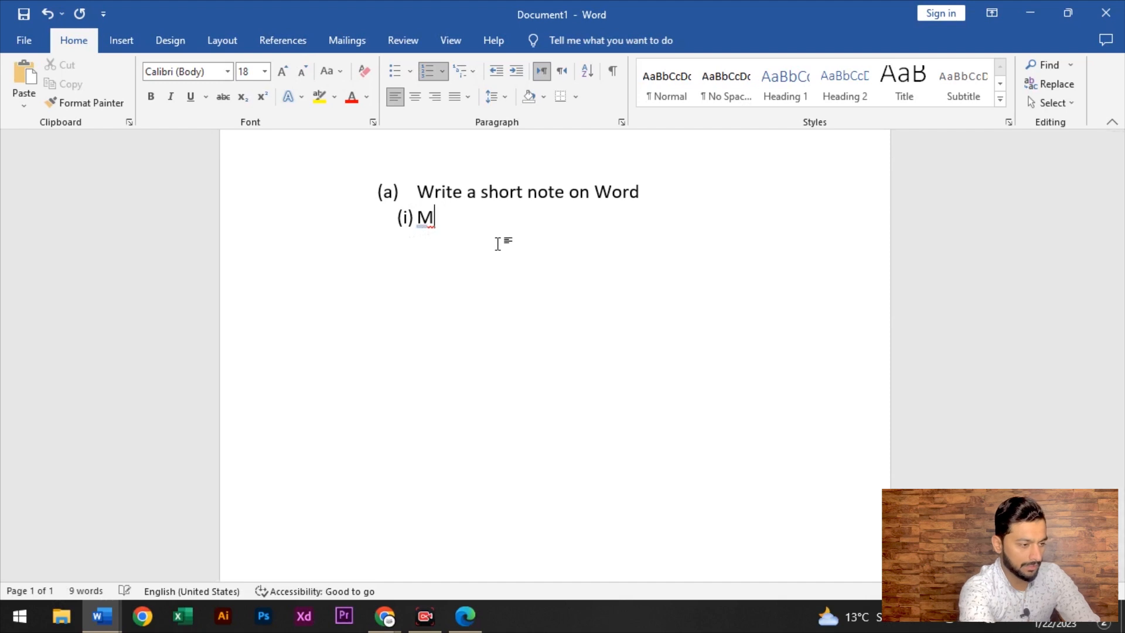
{"action": "type", "text": "icro sof"}
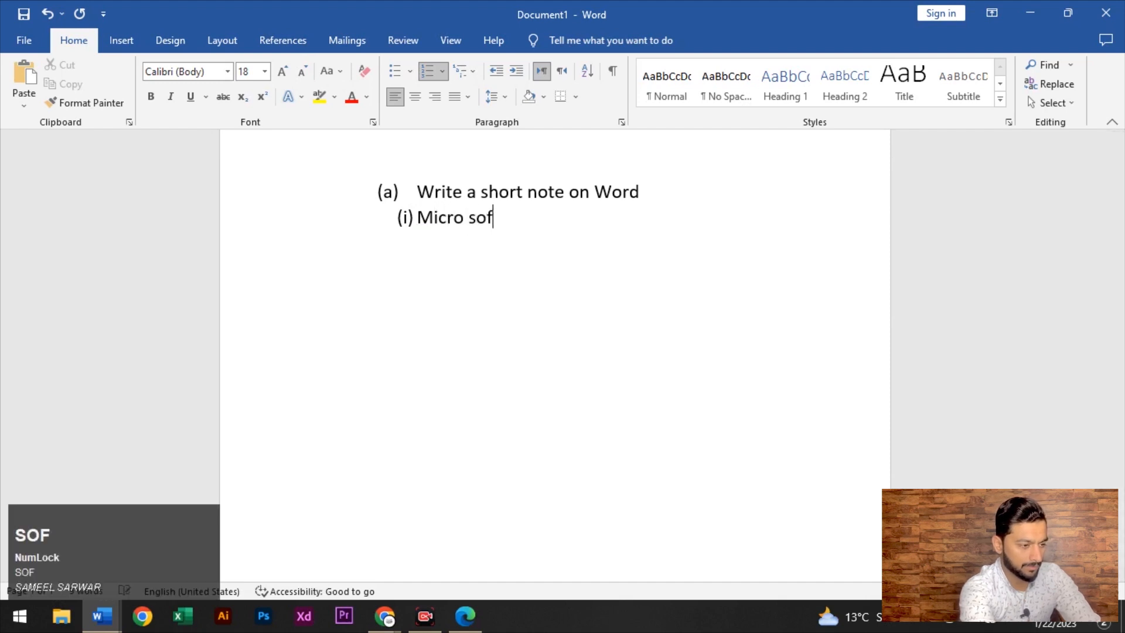
{"action": "type", "text": "t office"}
{"action": "key", "text": "Return"}
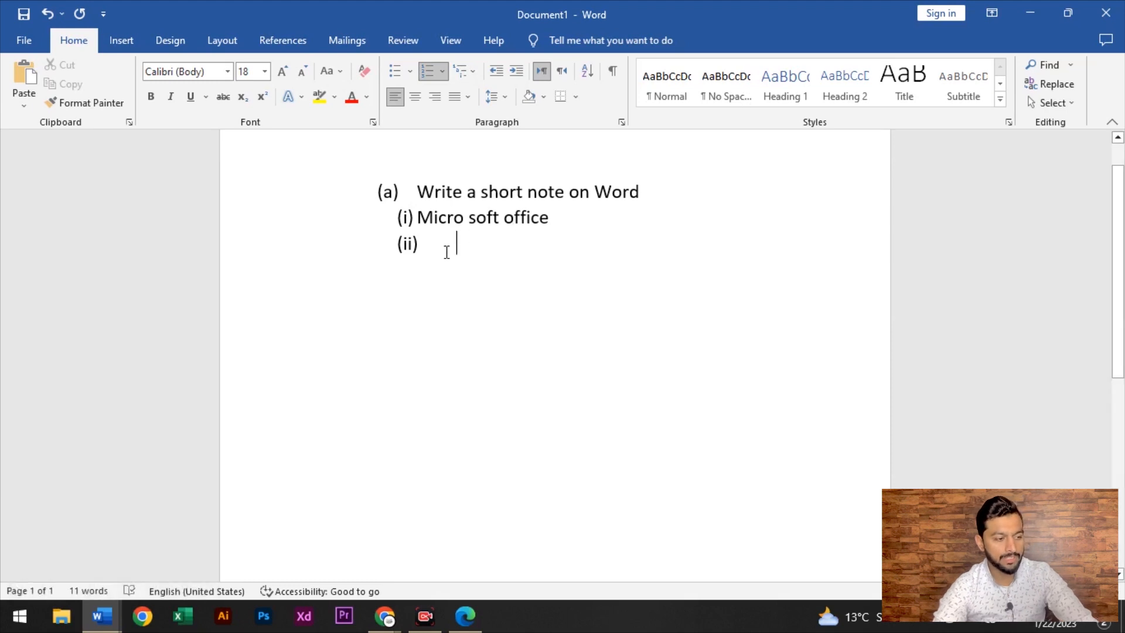
{"action": "key", "text": "Tab"}
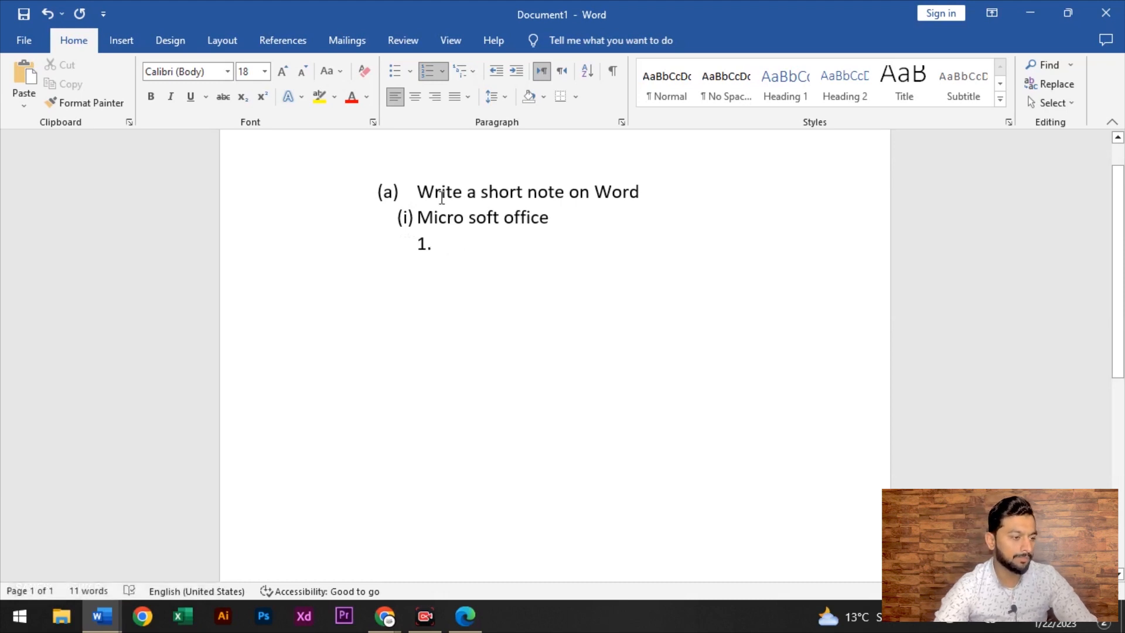
{"action": "key", "text": "ctrl+a"}
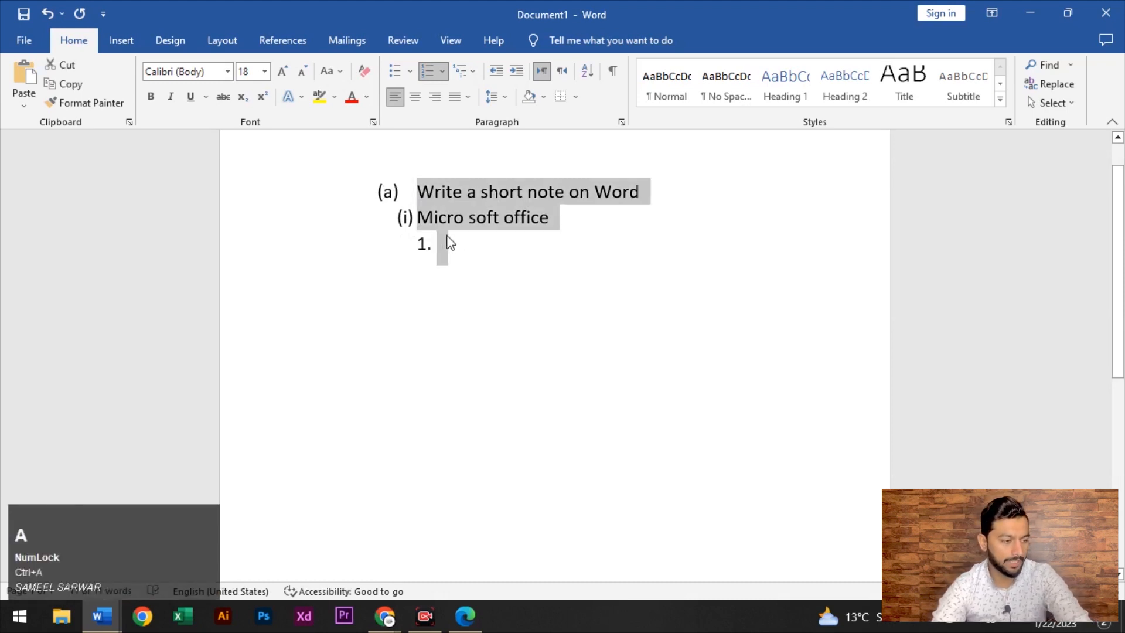
Replace the list with 1) multilevel numbering: 'Write a note word' and indented sub-item 'a) Micro'
{"action": "key", "text": "BackSpace"}
{"action": "key", "text": "BackSpace"}
{"action": "key", "text": "BackSpace"}
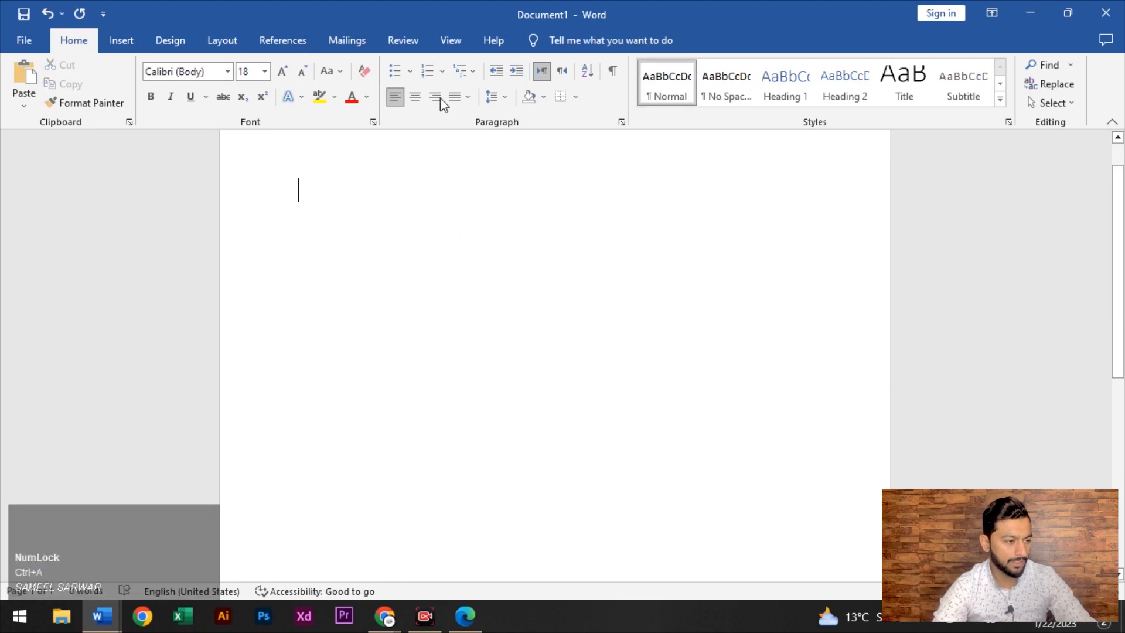
{"action": "left_click", "coordinate": [472, 70]}
{"action": "left_click", "coordinate": [537, 243]}
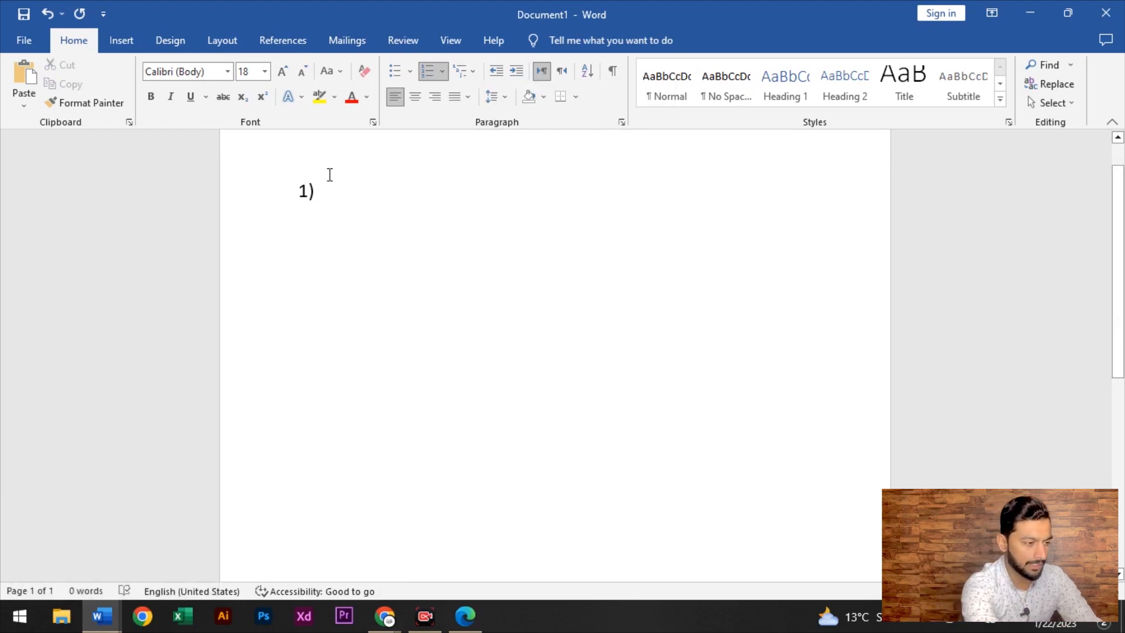
{"action": "key", "text": "space"}
{"action": "type", "text": "Wri"}
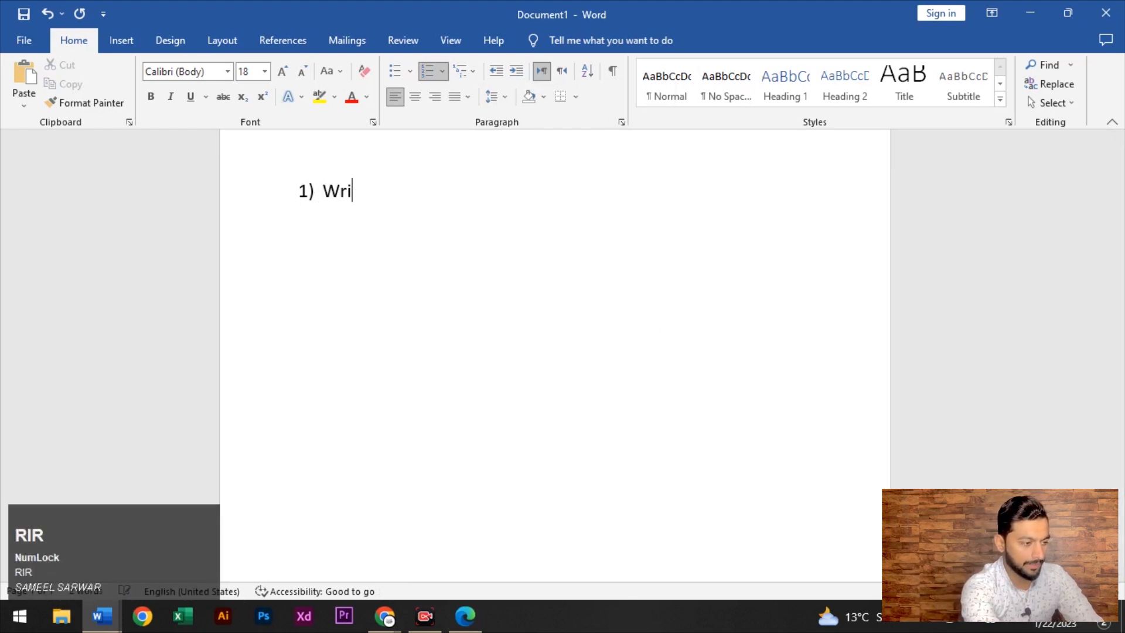
{"action": "type", "text": "te a note"}
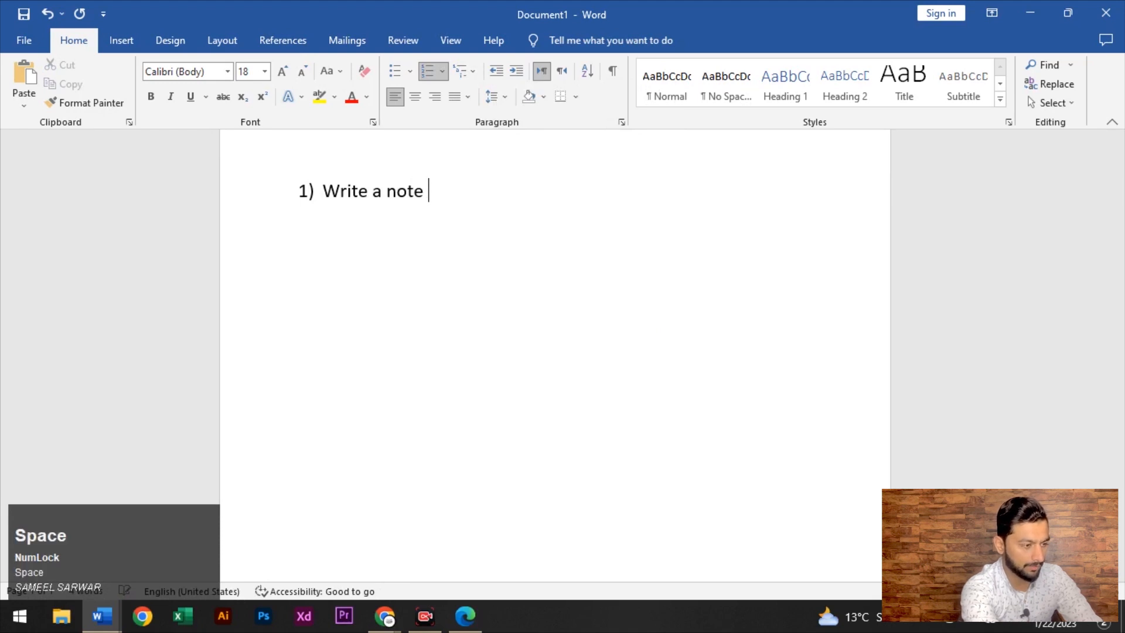
{"action": "type", "text": " word"}
{"action": "key", "text": "Return"}
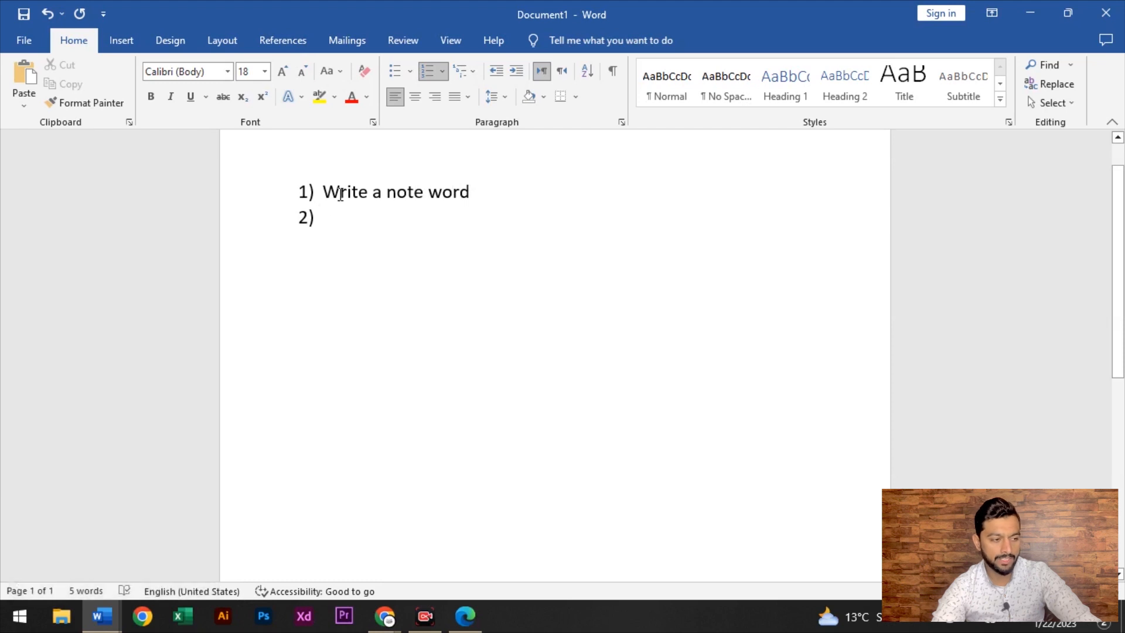
{"action": "key", "text": "Tab"}
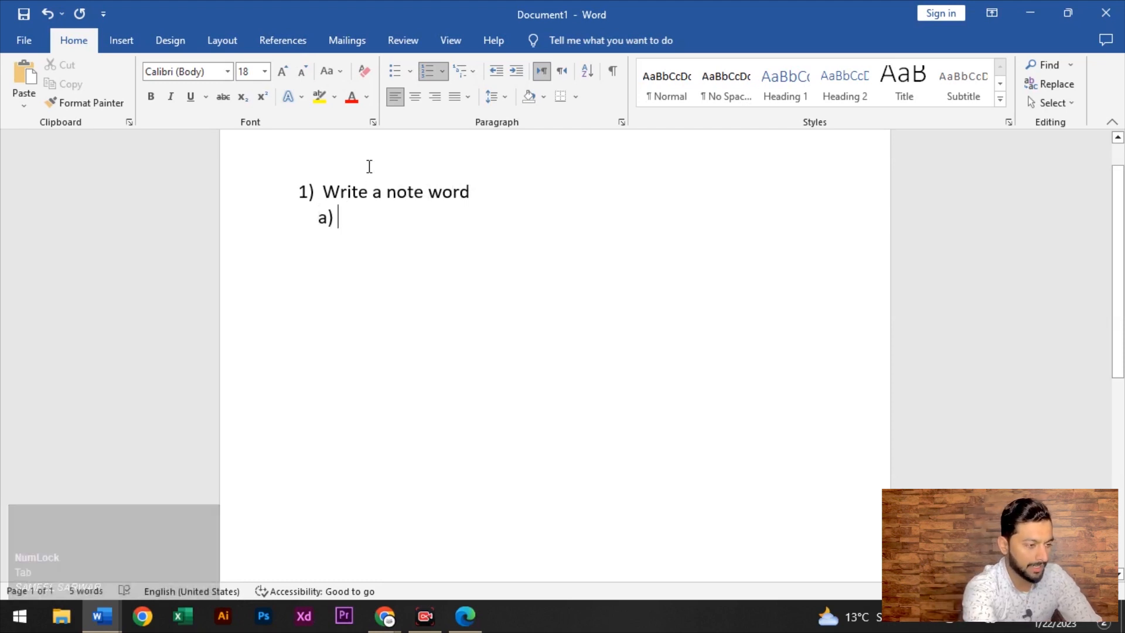
{"action": "type", "text": "Micro"}
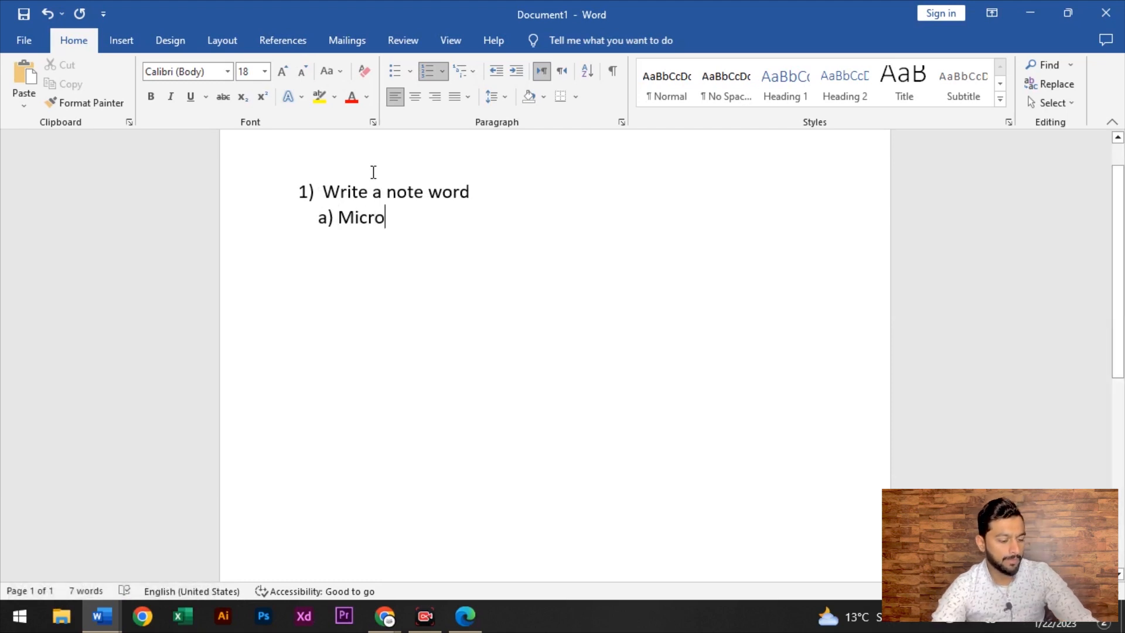
Add a new item below 'a) Micro', demote it twice, then promote it back to top-level 2)
{"action": "key", "text": "Return"}
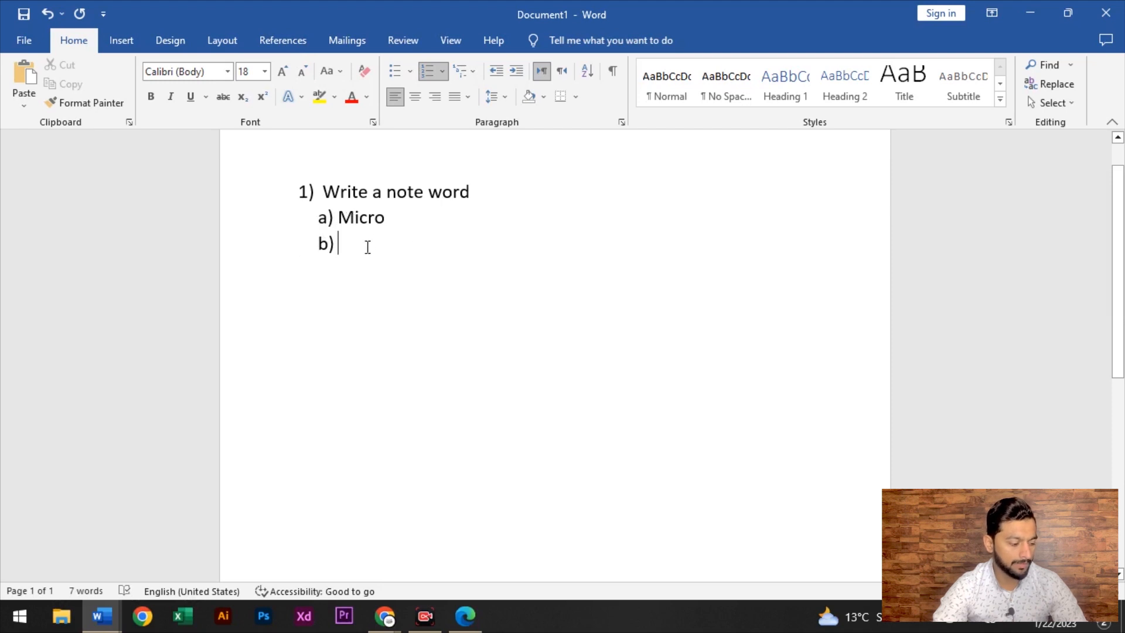
{"action": "key", "text": "Tab"}
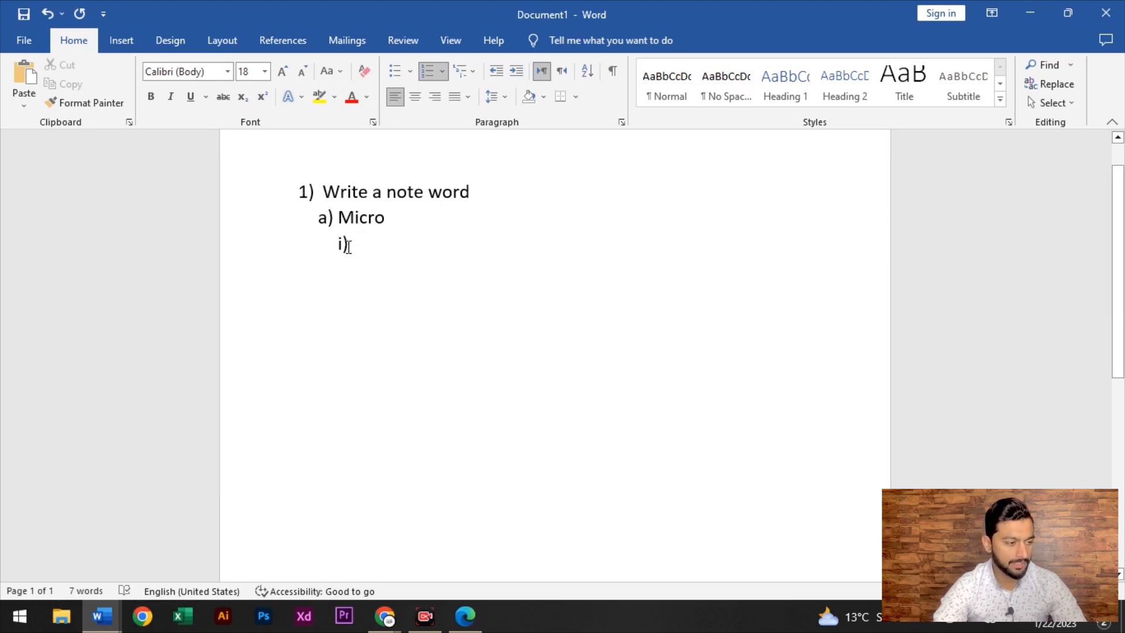
{"action": "key", "text": "Tab"}
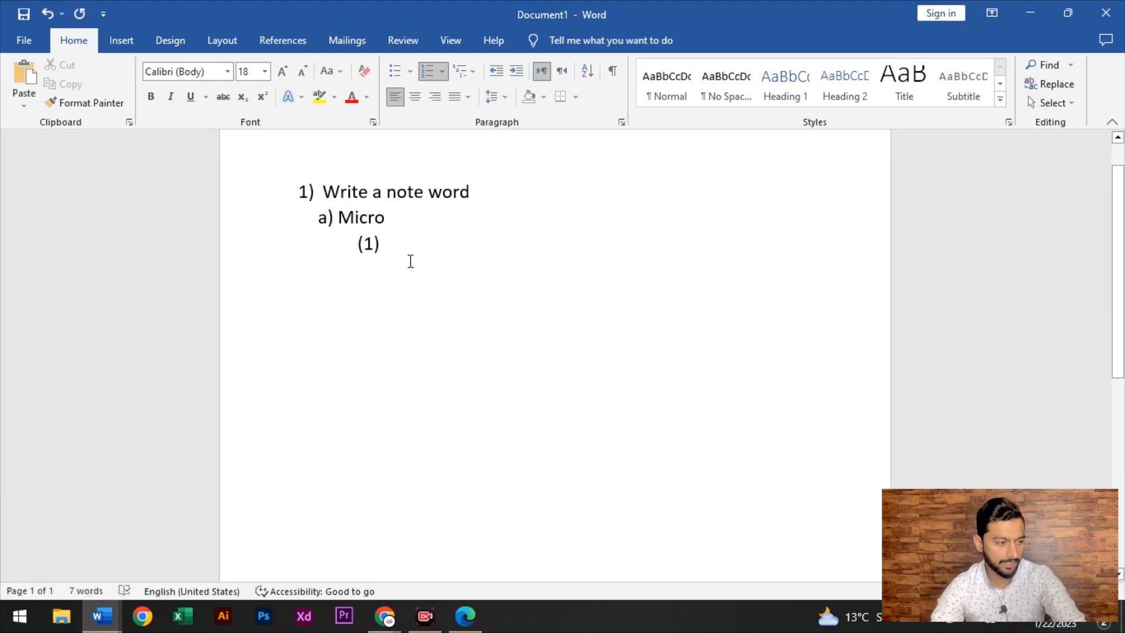
{"action": "key", "text": "shift+Tab"}
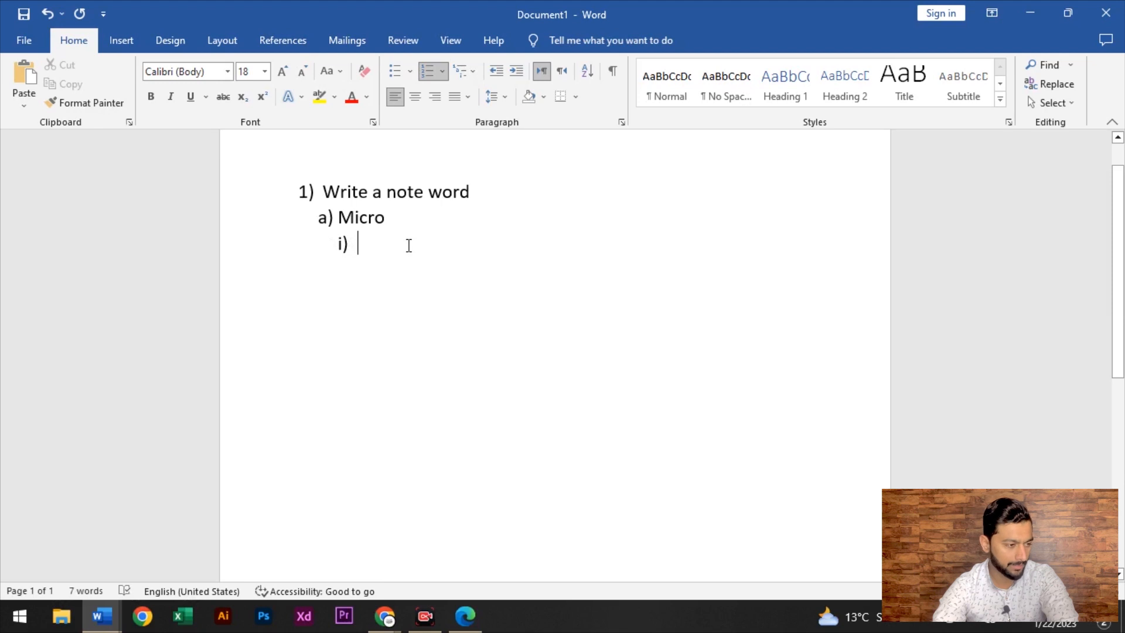
{"action": "key", "text": "shift+Tab"}
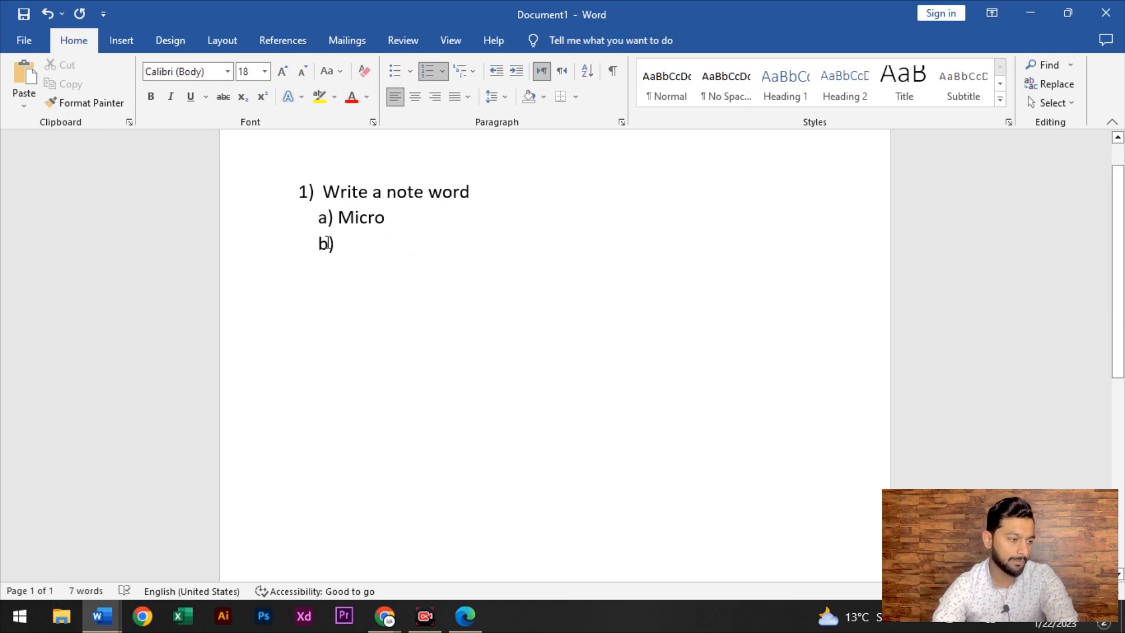
{"action": "key", "text": "shift+Tab"}
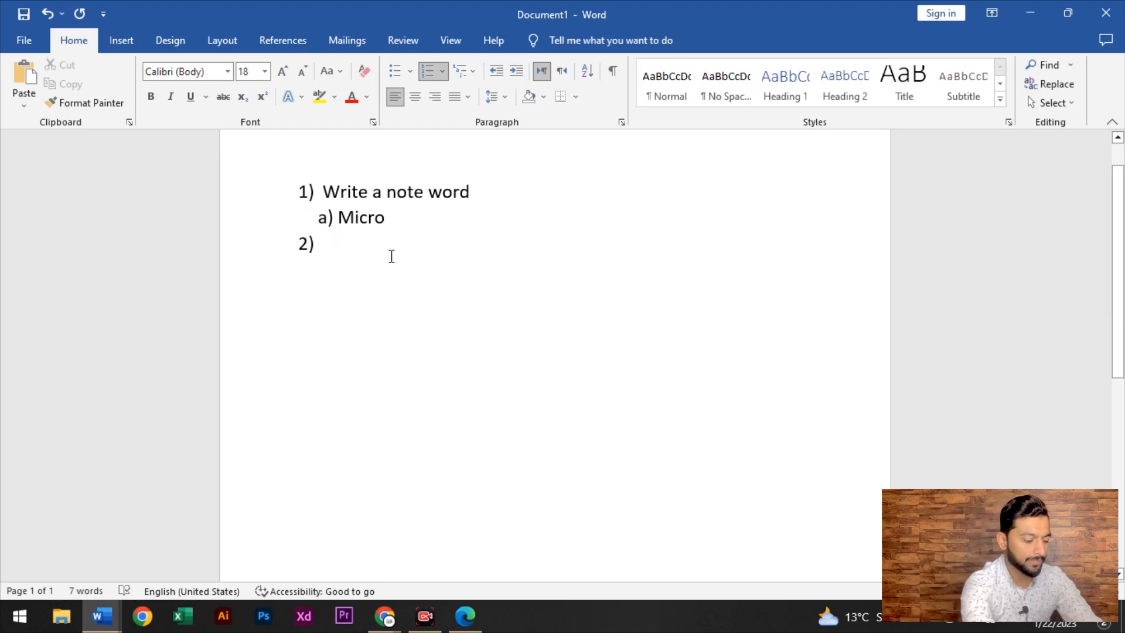
Type list item 2 as 'Write a short note on excel' and start a new item
{"action": "type", "text": "Write n"}
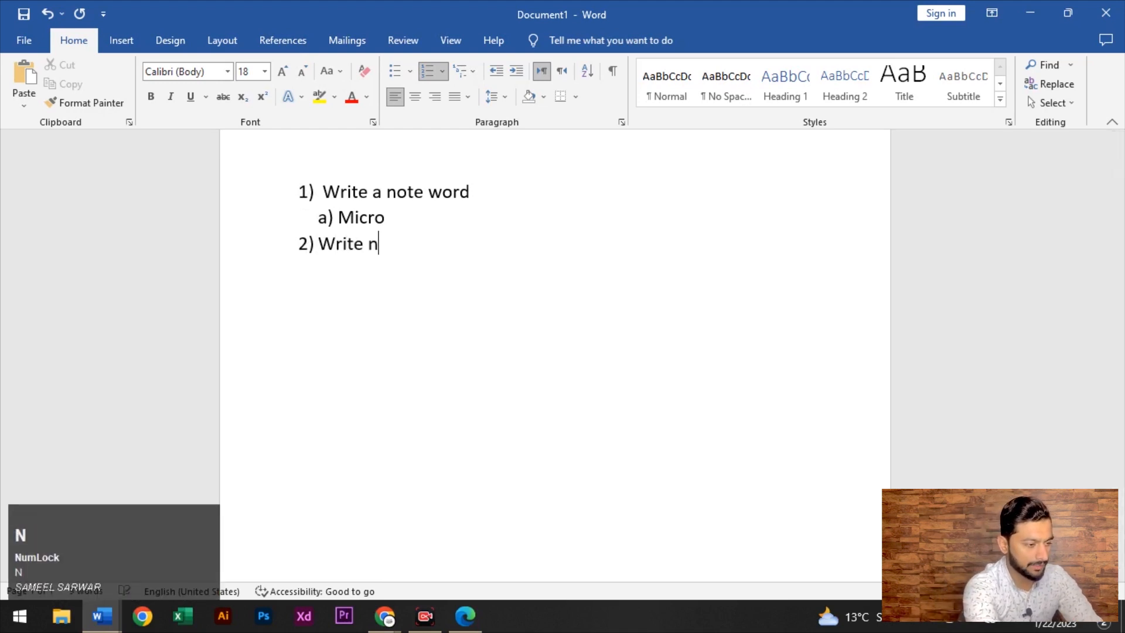
{"action": "key", "text": "BackSpace"}
{"action": "type", "text": "a shor"}
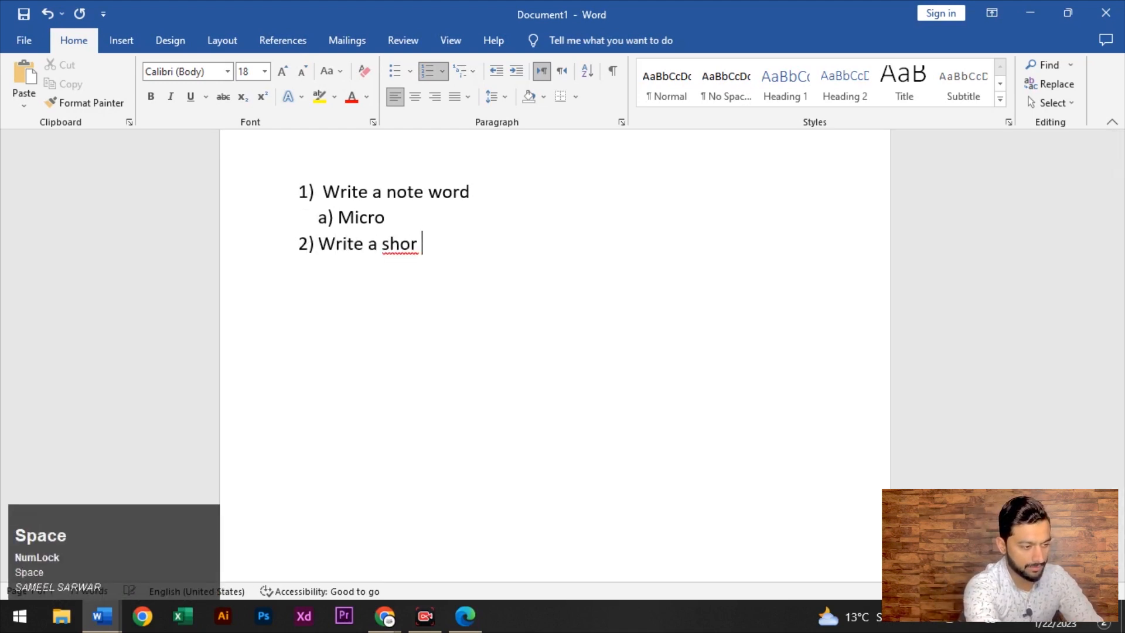
{"action": "type", "text": "t note on "}
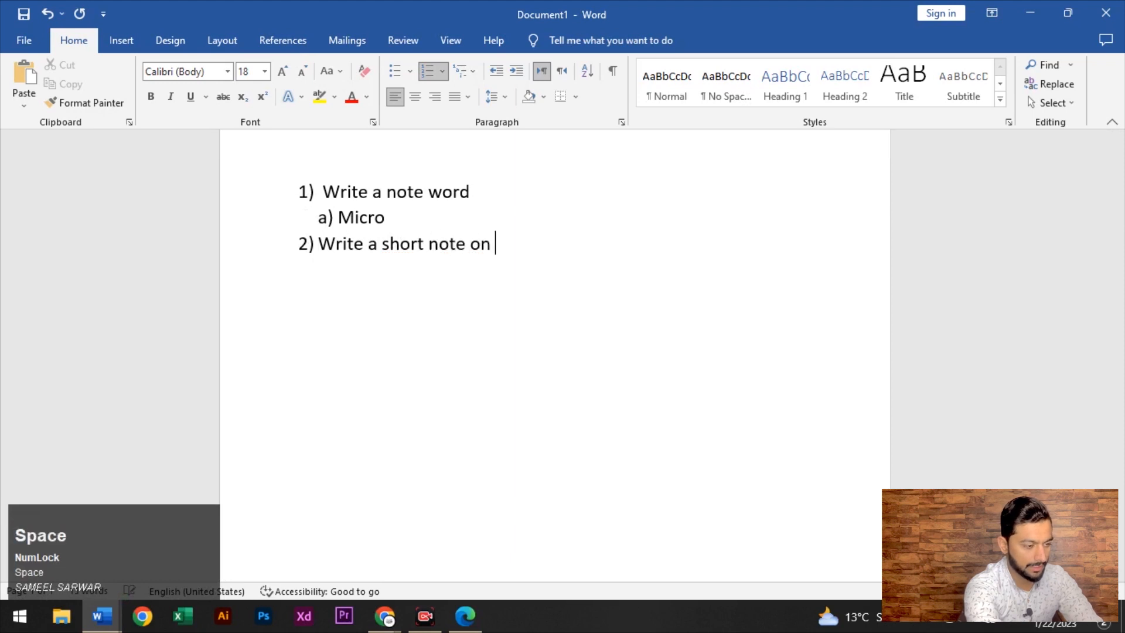
{"action": "type", "text": "excel"}
{"action": "key", "text": "Return"}
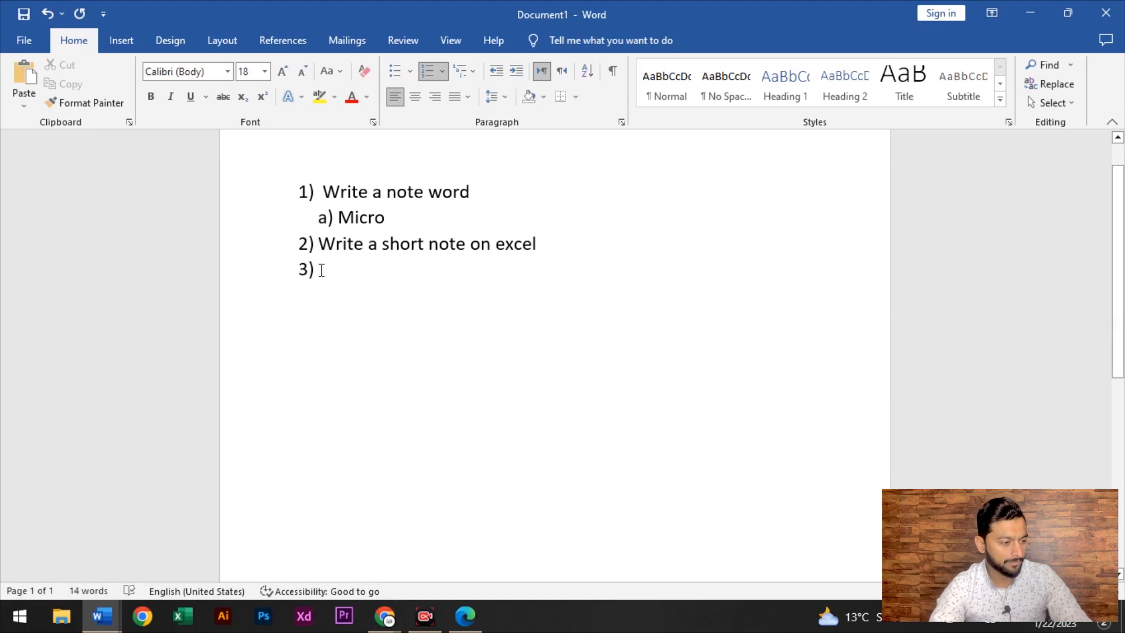
Add the indented sub-item 'Excel' and a deeper empty level, then clear the whole document
{"action": "key", "text": "Tab"}
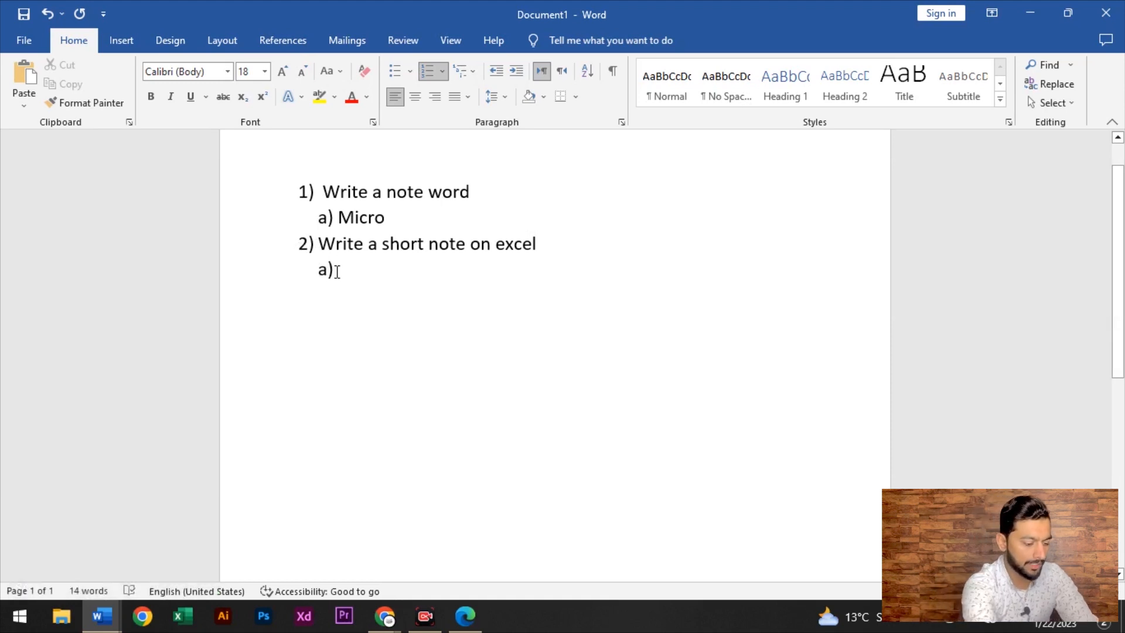
{"action": "type", "text": "excel"}
{"action": "key", "text": "Return"}
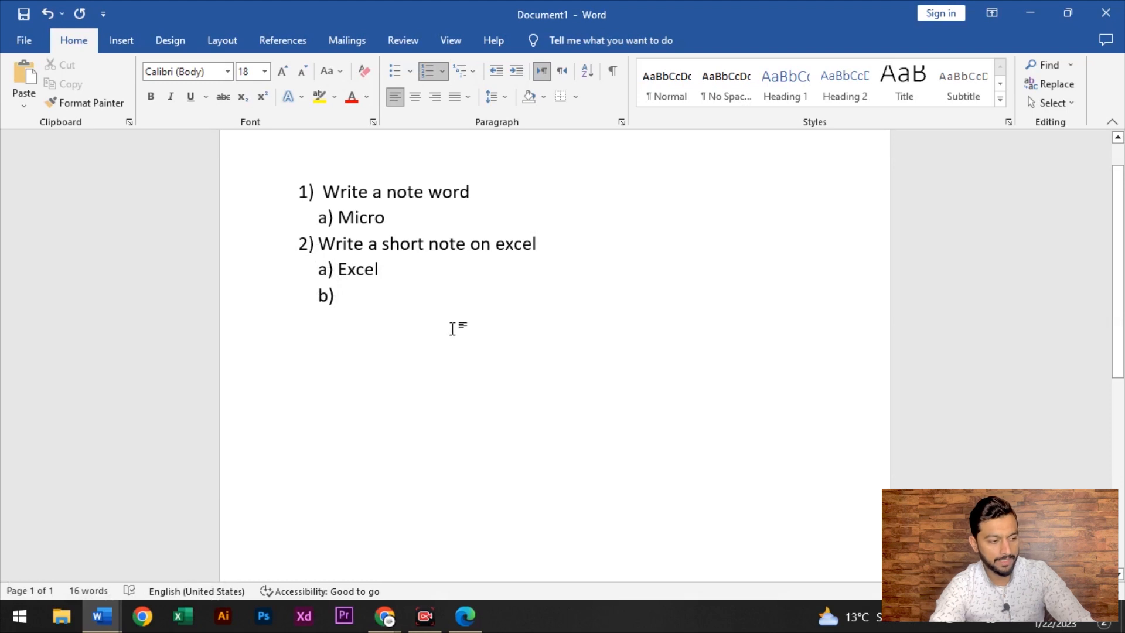
{"action": "key", "text": "Tab"}
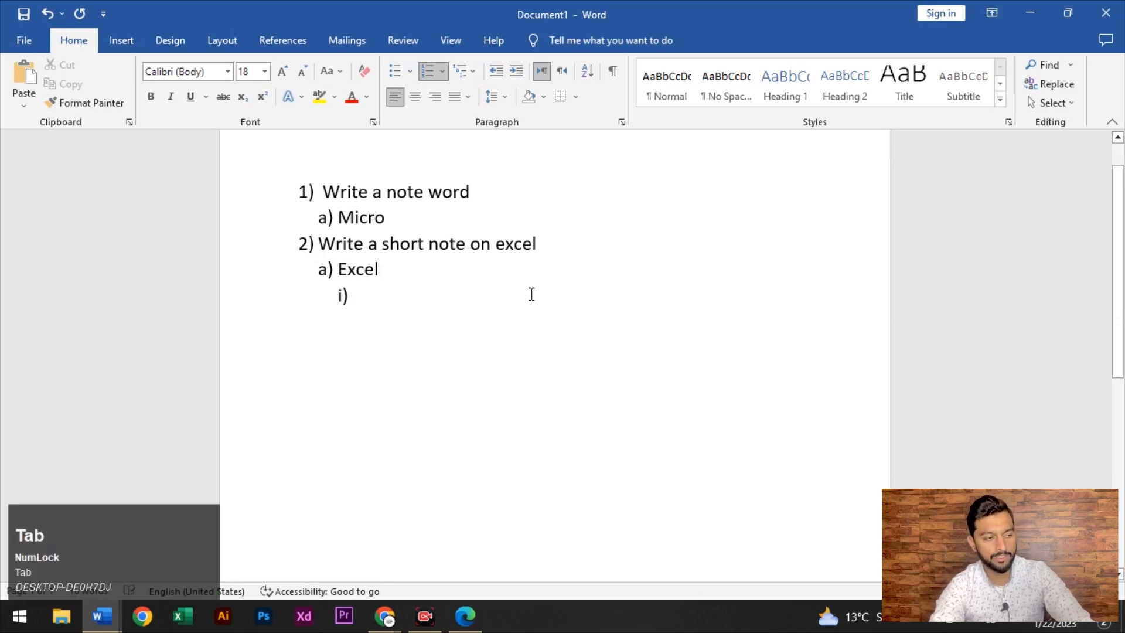
{"action": "key", "text": "ctrl+a"}
{"action": "key", "text": "BackSpace"}
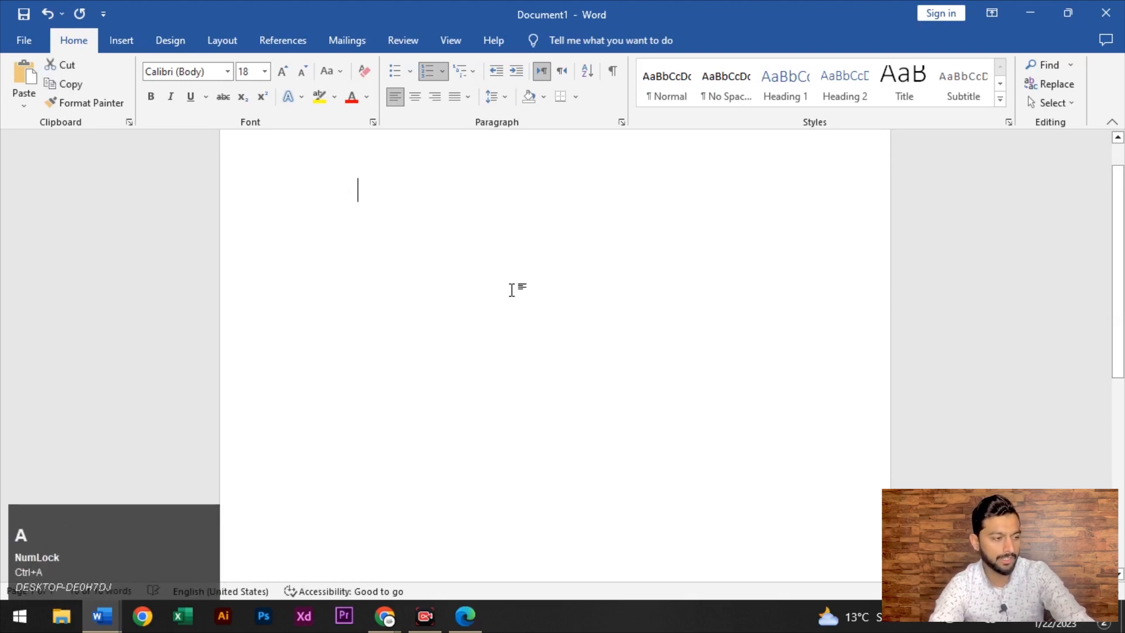
Apply the 1. 1.1. 1.1.1. multilevel numbering and type 'Write' as item 1
{"action": "left_click", "coordinate": [472, 72]}
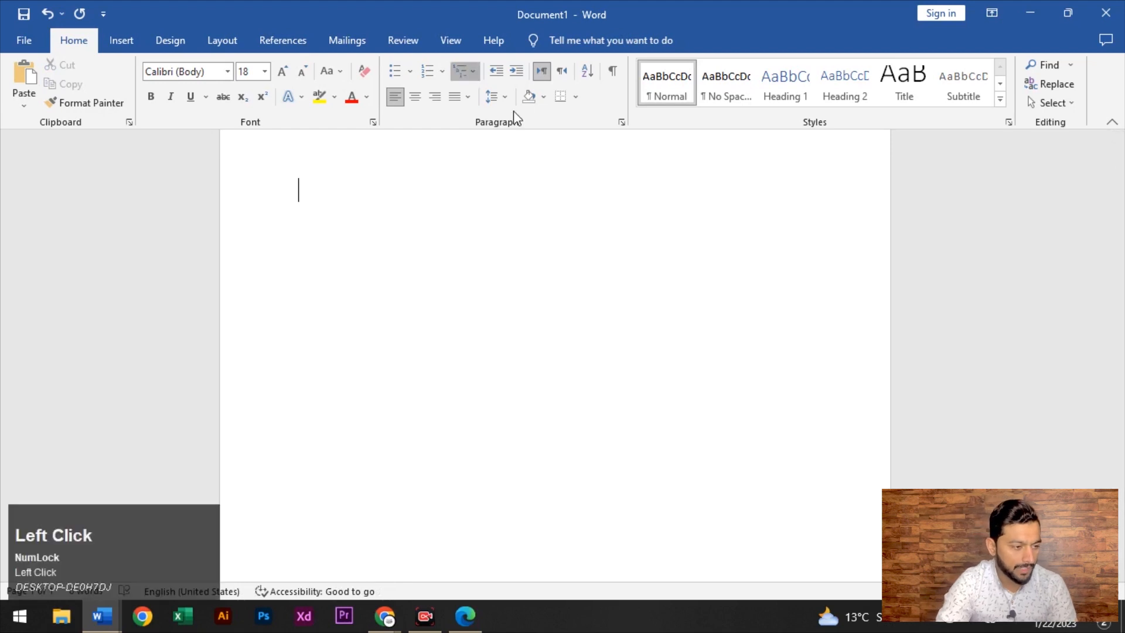
{"action": "mouse_move", "coordinate": [614, 248]}
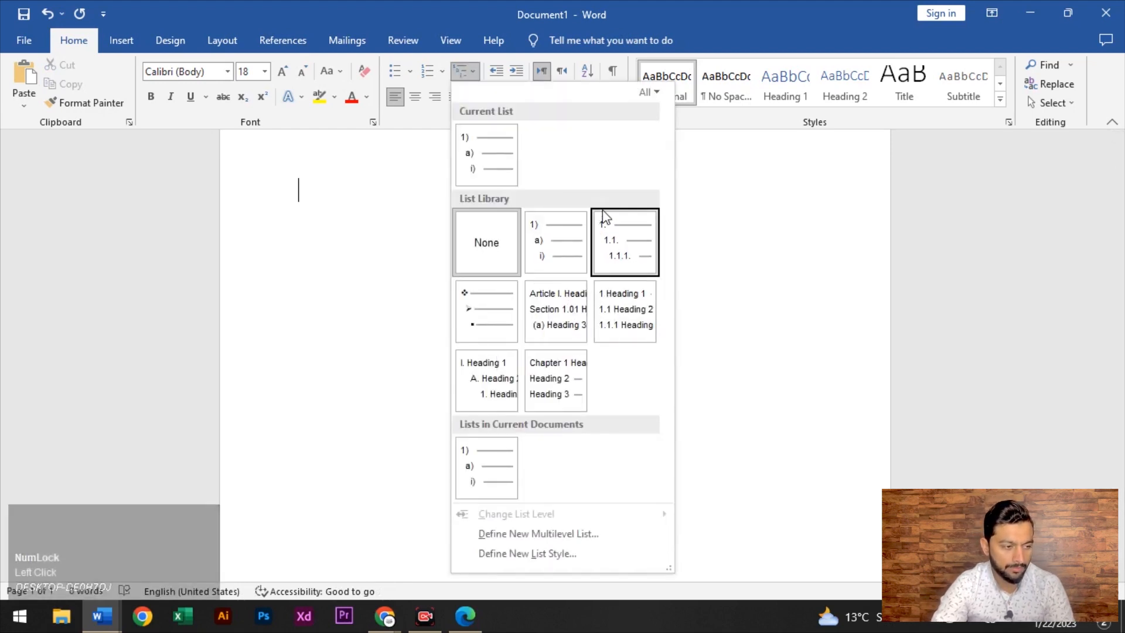
{"action": "left_click", "coordinate": [613, 248]}
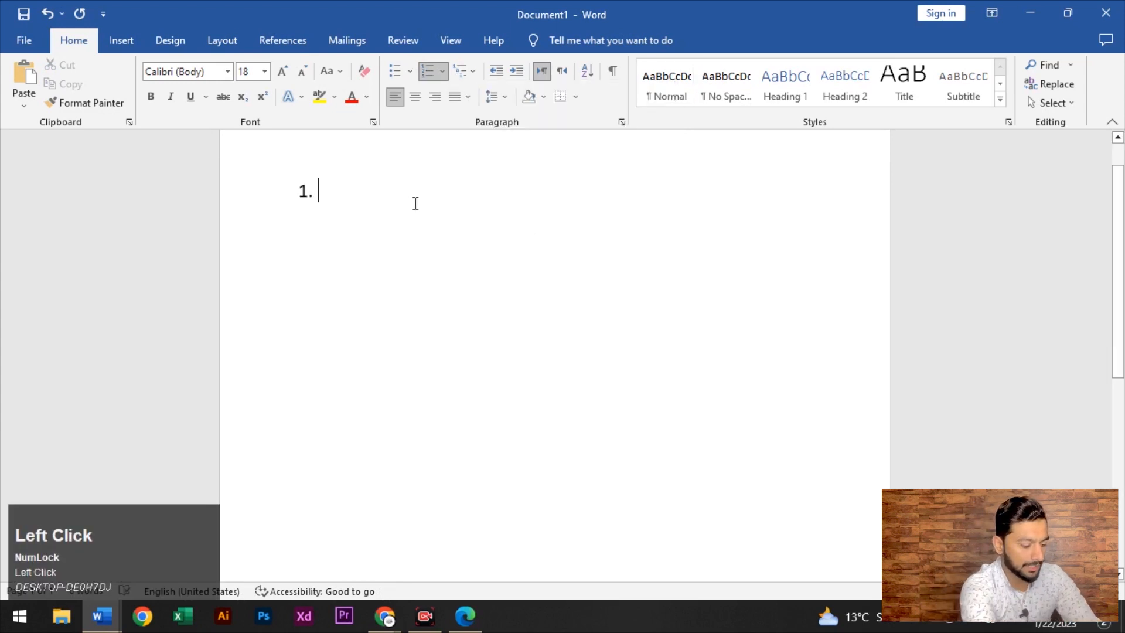
{"action": "type", "text": "writre"}
{"action": "key", "text": "BackSpace"}
{"action": "key", "text": "BackSpace"}
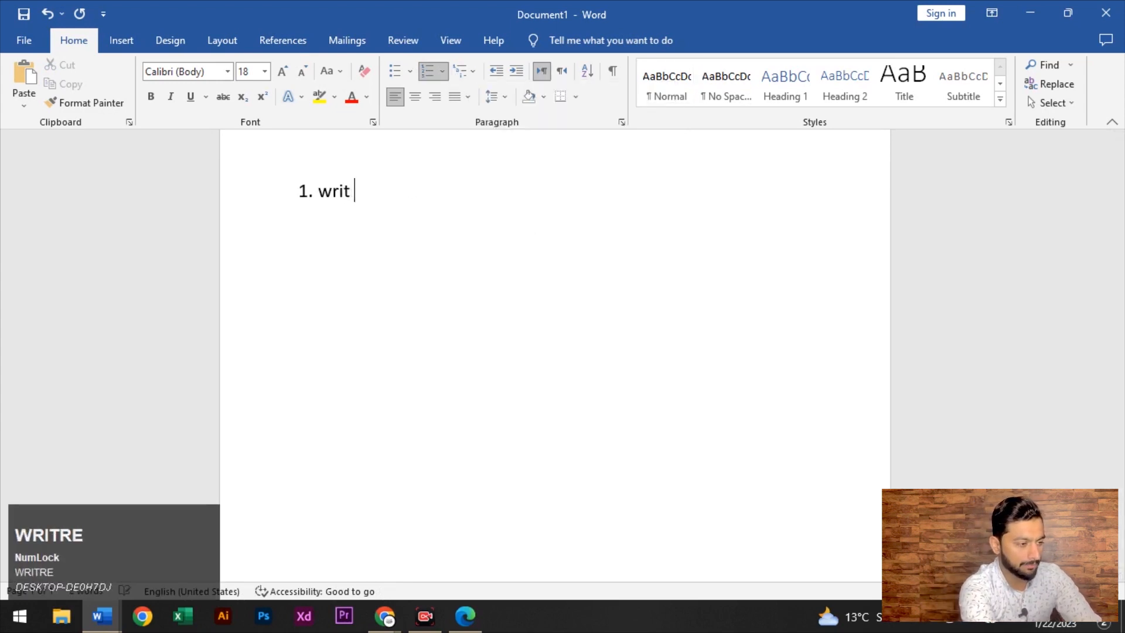
{"action": "type", "text": "e"}
Add 'Note' as 1.1, 'Short note' as 1.2 and 'Sdfafde' as 1.2.1
{"action": "key", "text": "Return"}
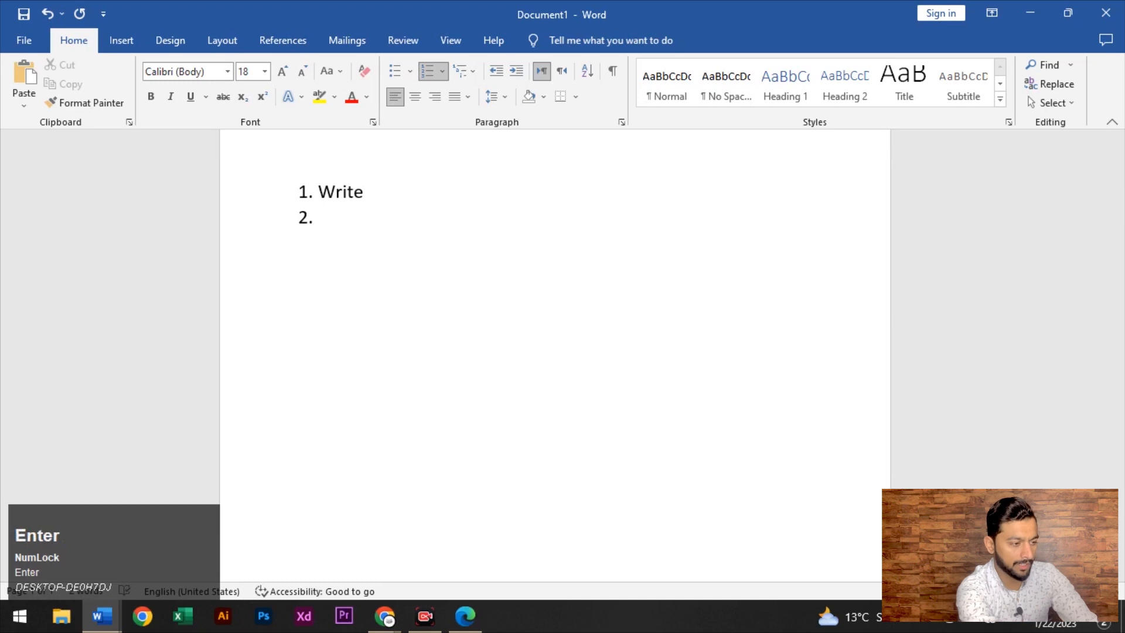
{"action": "key", "text": "Tab"}
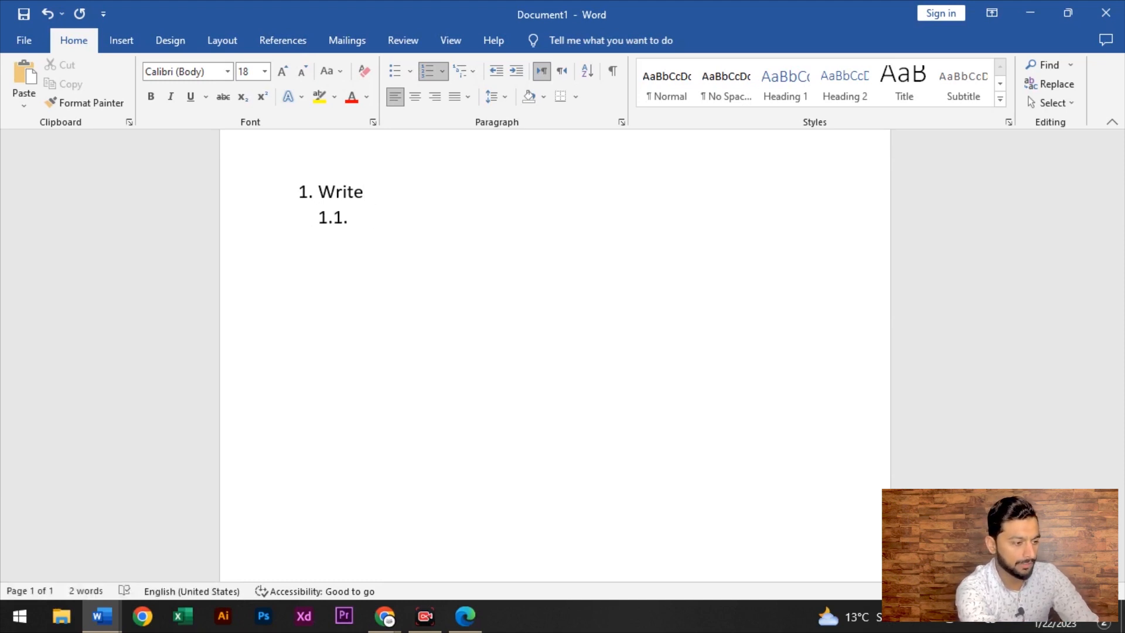
{"action": "type", "text": "note"}
{"action": "key", "text": "Return"}
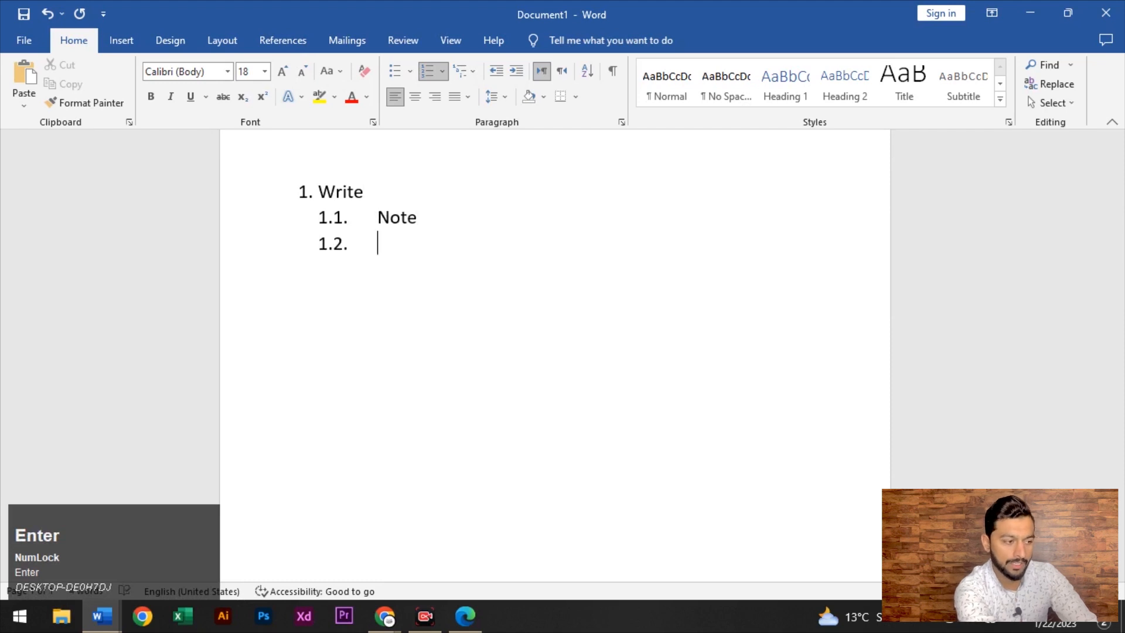
{"action": "type", "text": "short "}
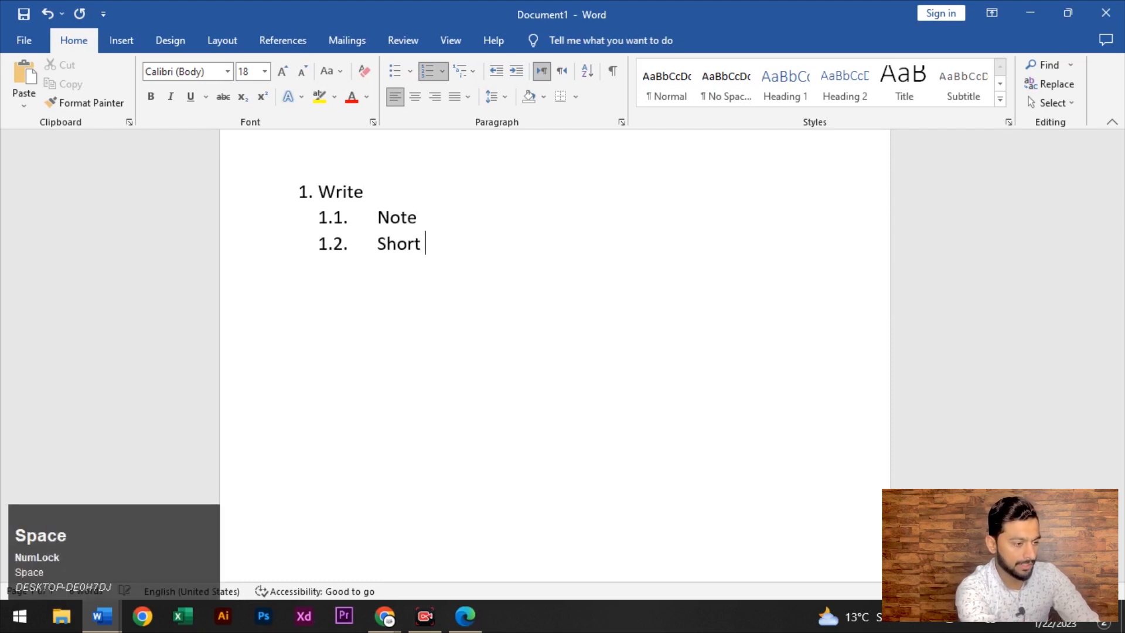
{"action": "type", "text": "note"}
{"action": "key", "text": "Return"}
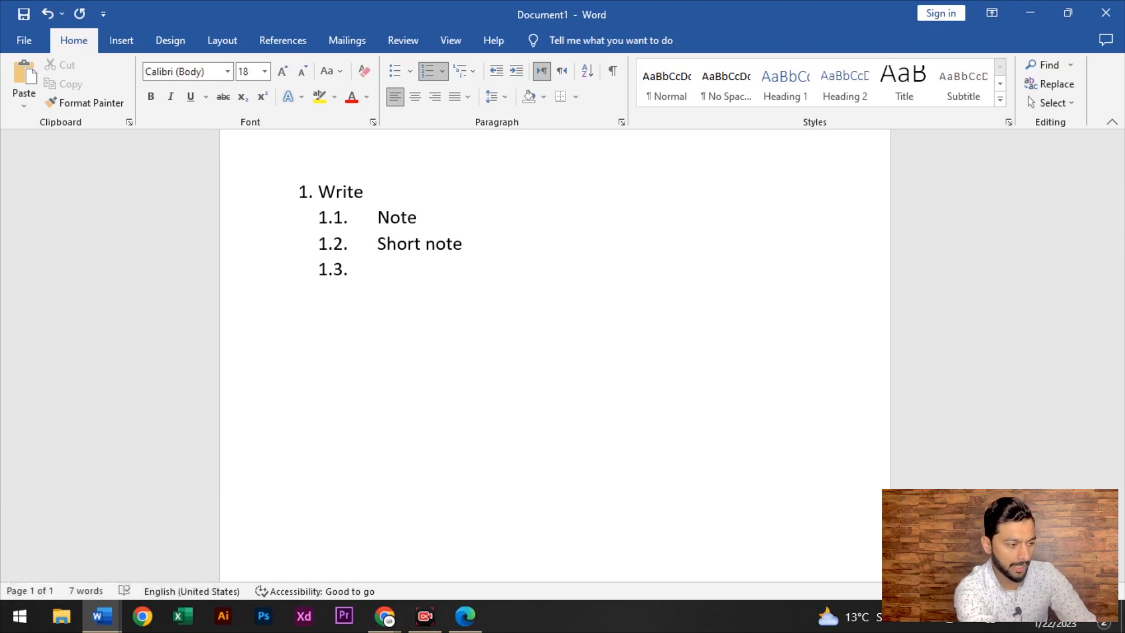
{"action": "key", "text": "Tab"}
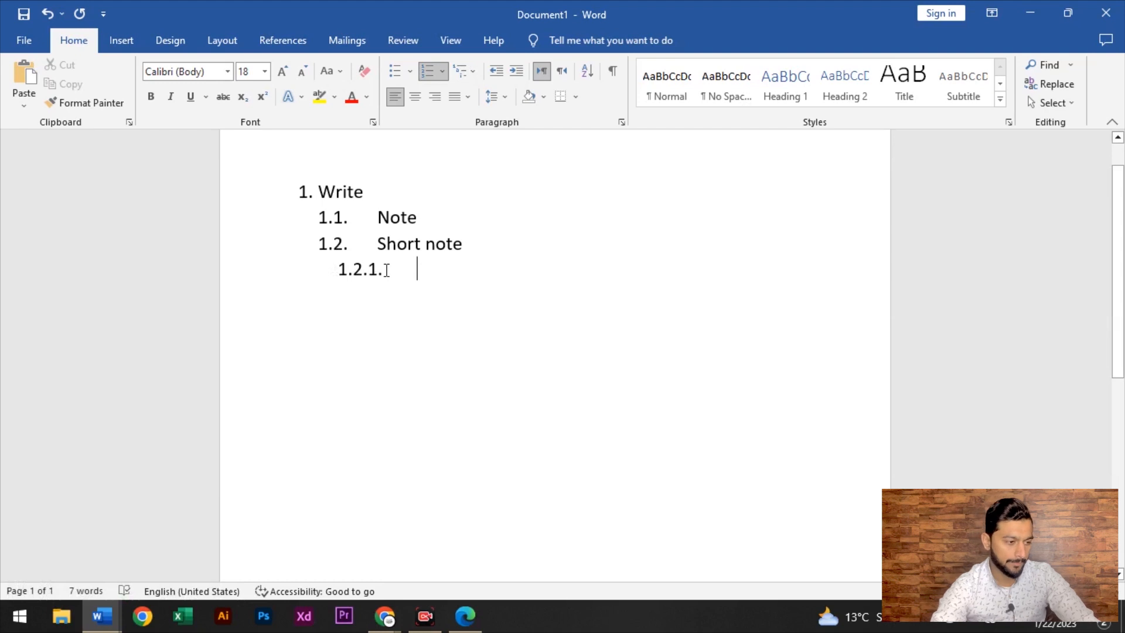
{"action": "type", "text": "sdfafde"}
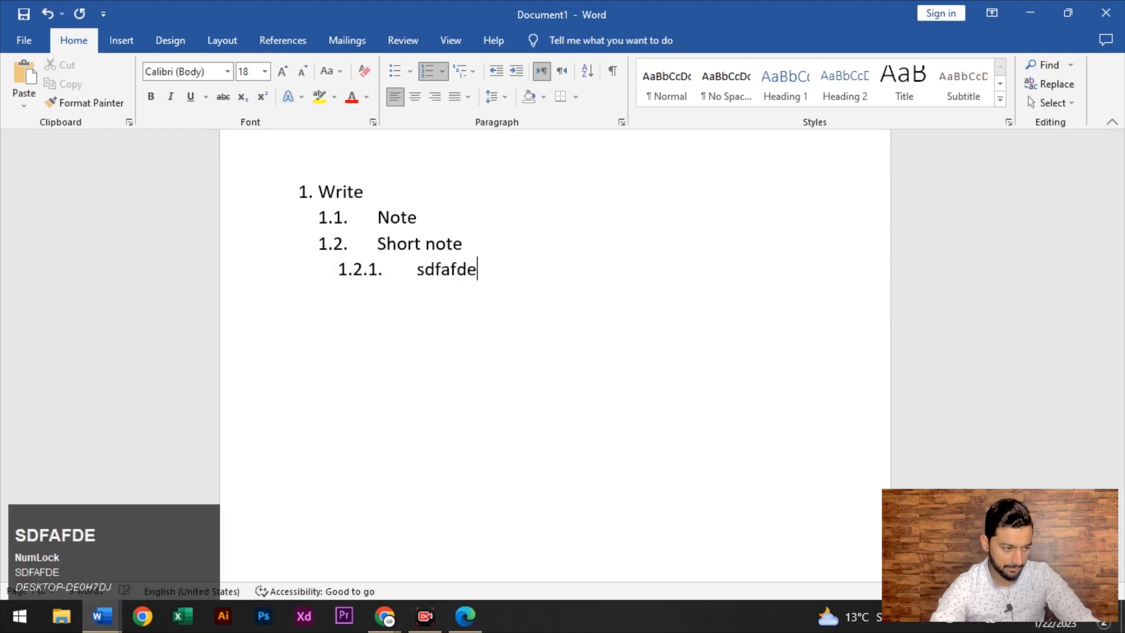
Add an empty 1.2.1.1 level, then select and delete the entire numbered list
{"action": "key", "text": "Return"}
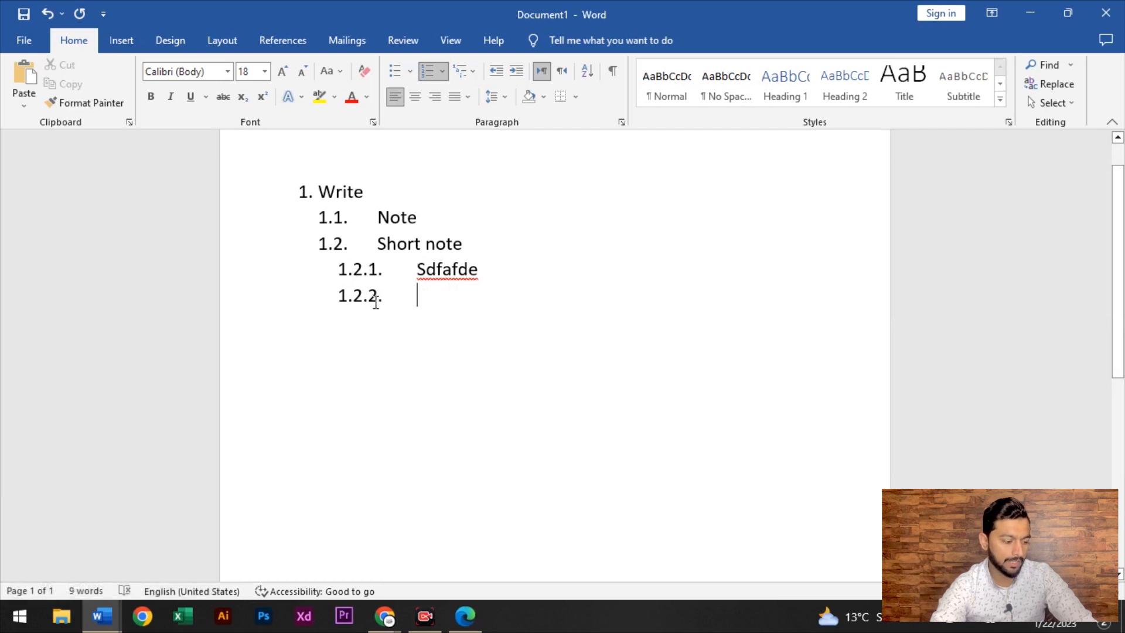
{"action": "key", "text": "Tab"}
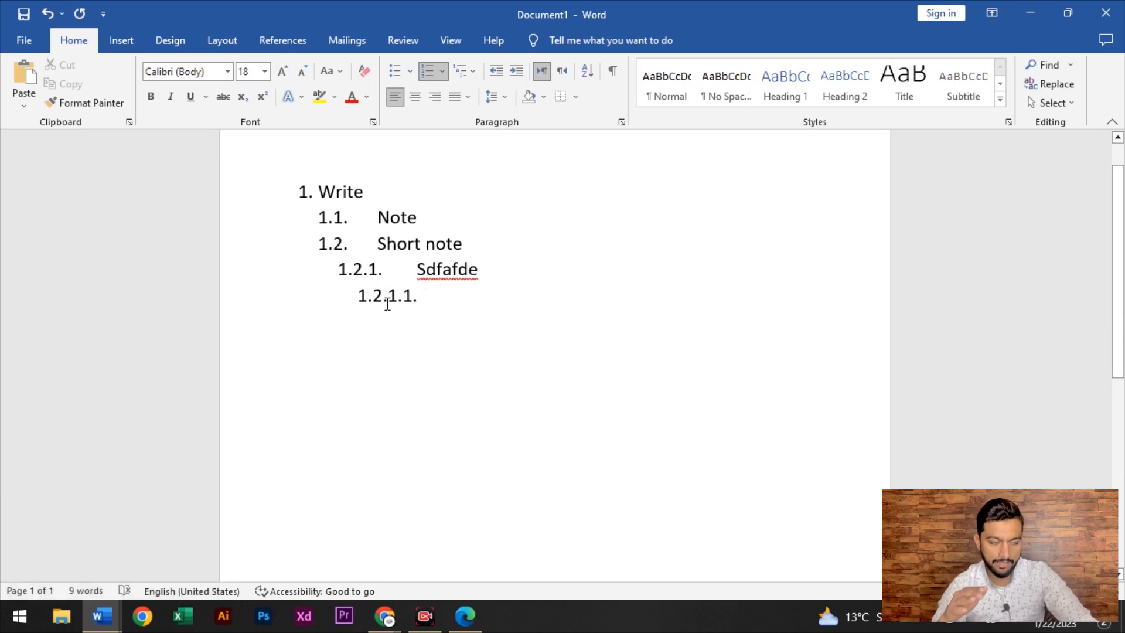
{"action": "key", "text": "ctrl"}
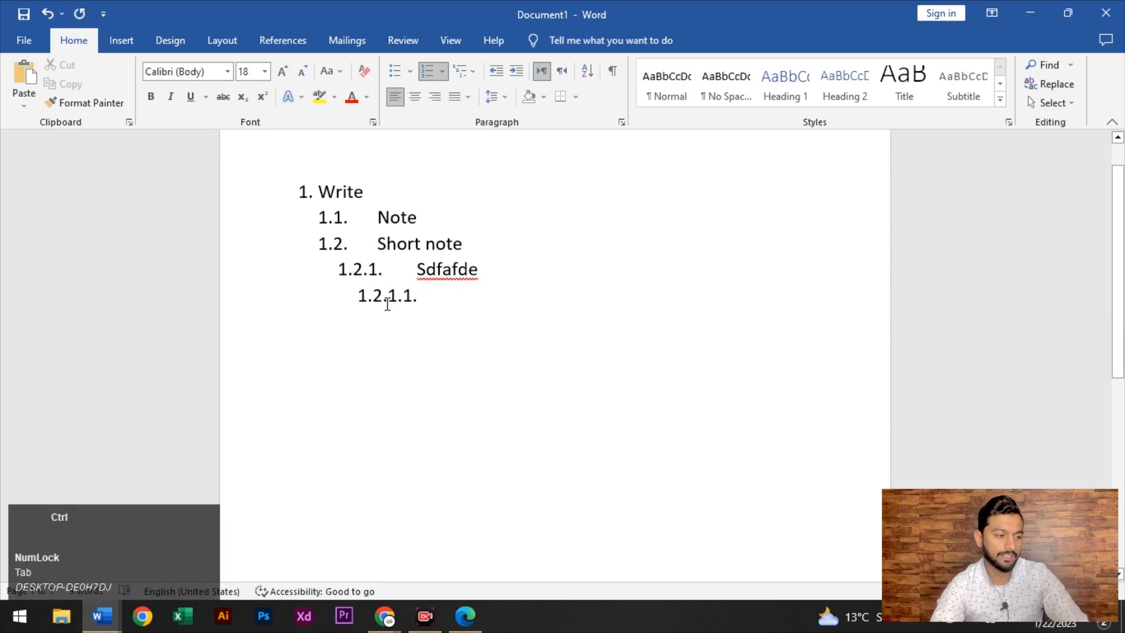
{"action": "key", "text": "ctrl+a"}
{"action": "key", "text": "BackSpace"}
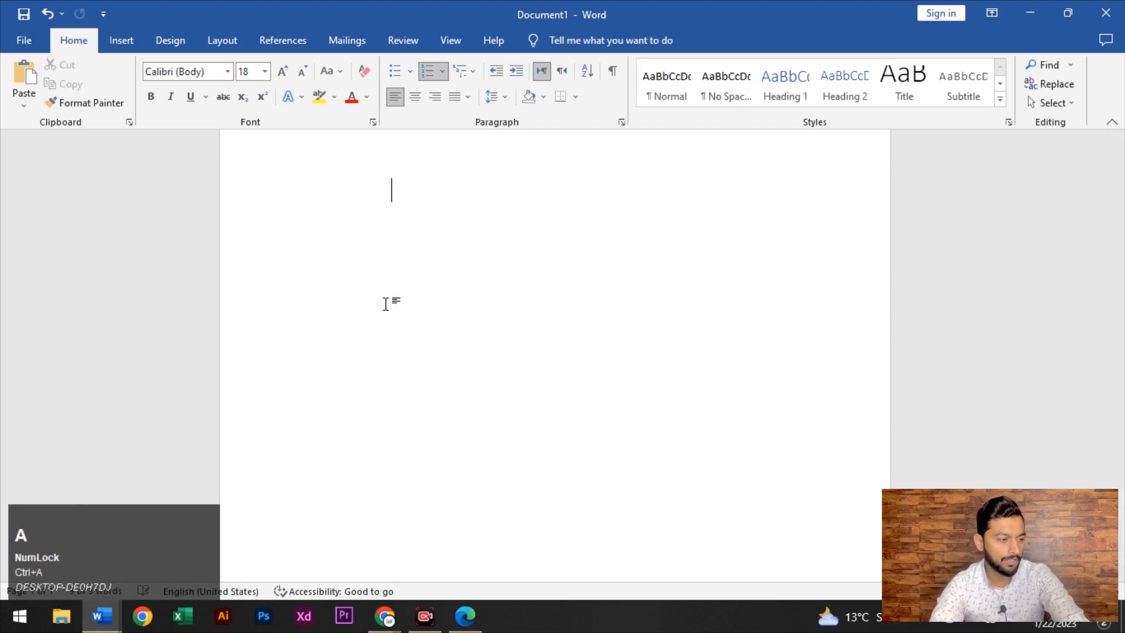
{"action": "left_click", "coordinate": [474, 73]}
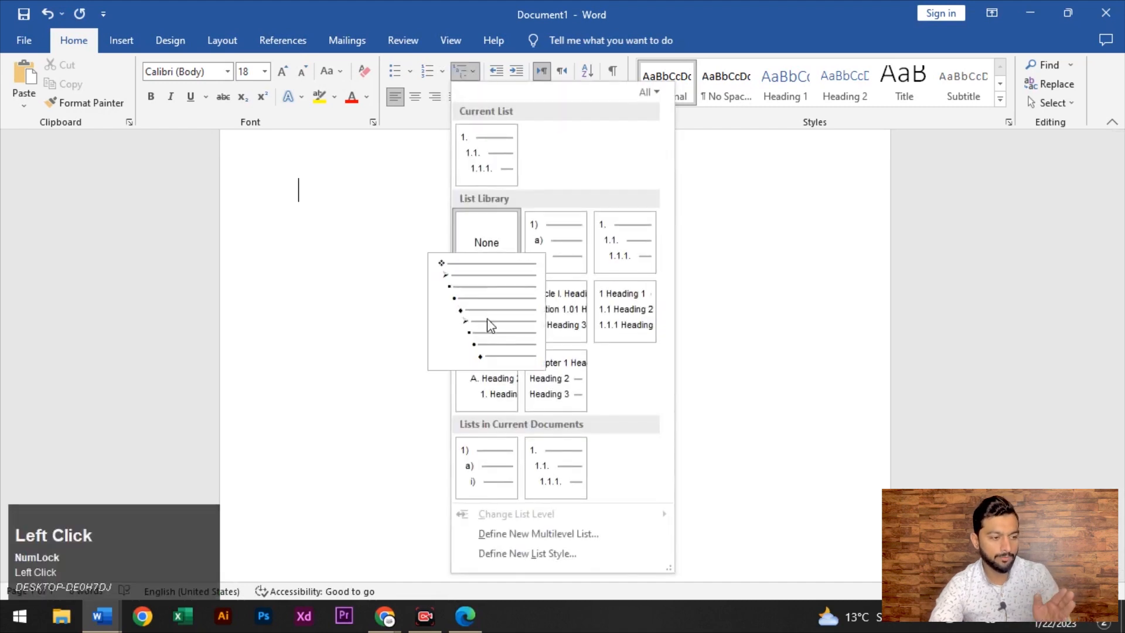
{"action": "left_click", "coordinate": [491, 321]}
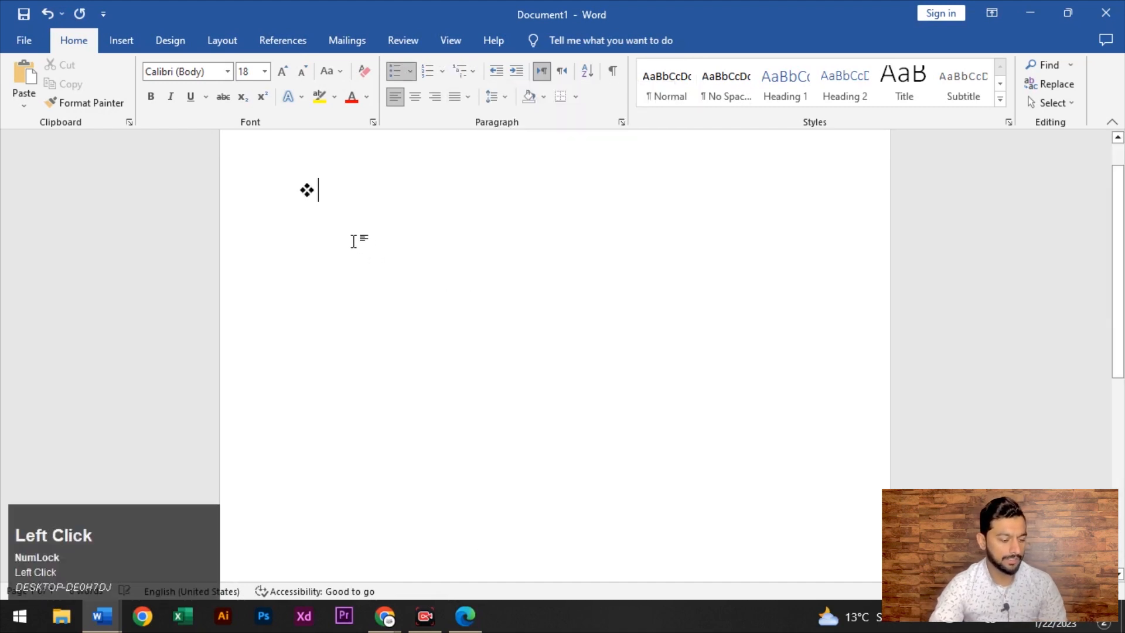
{"action": "type", "text": "write"}
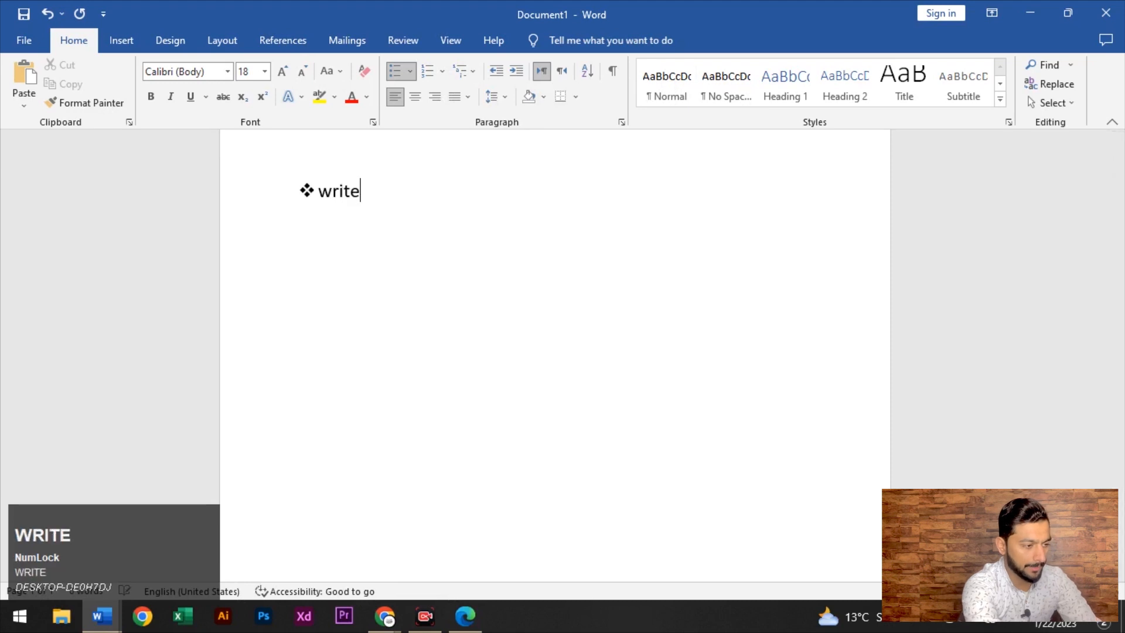
{"action": "key", "text": "Return"}
{"action": "key", "text": "Tab"}
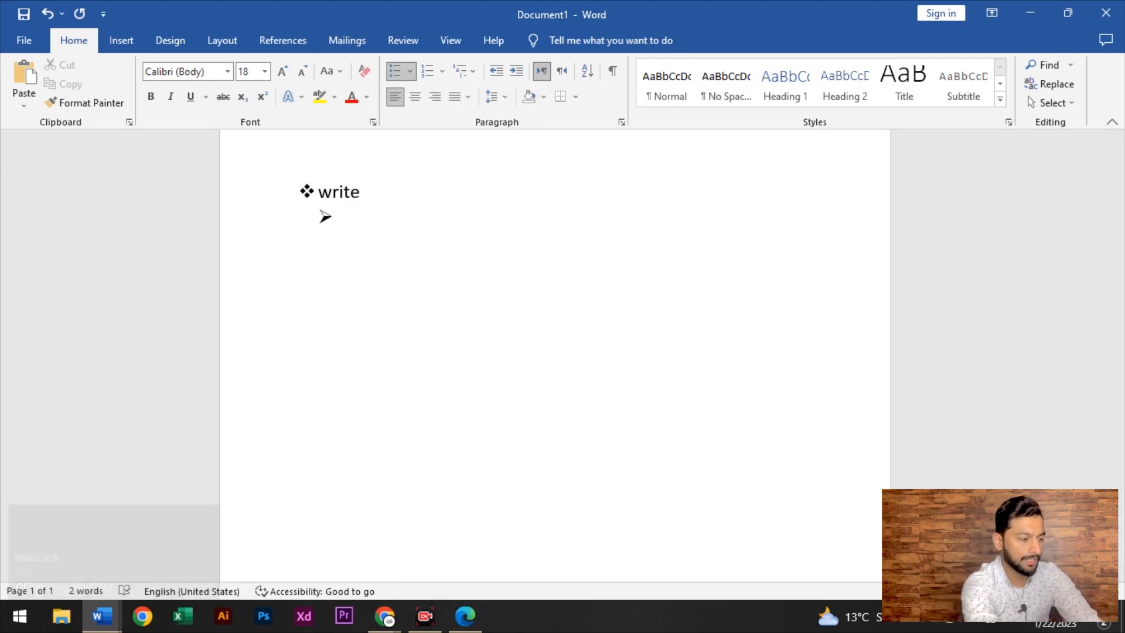
{"action": "type", "text": "hkhs"}
{"action": "key", "text": "Return"}
{"action": "key", "text": "Tab"}
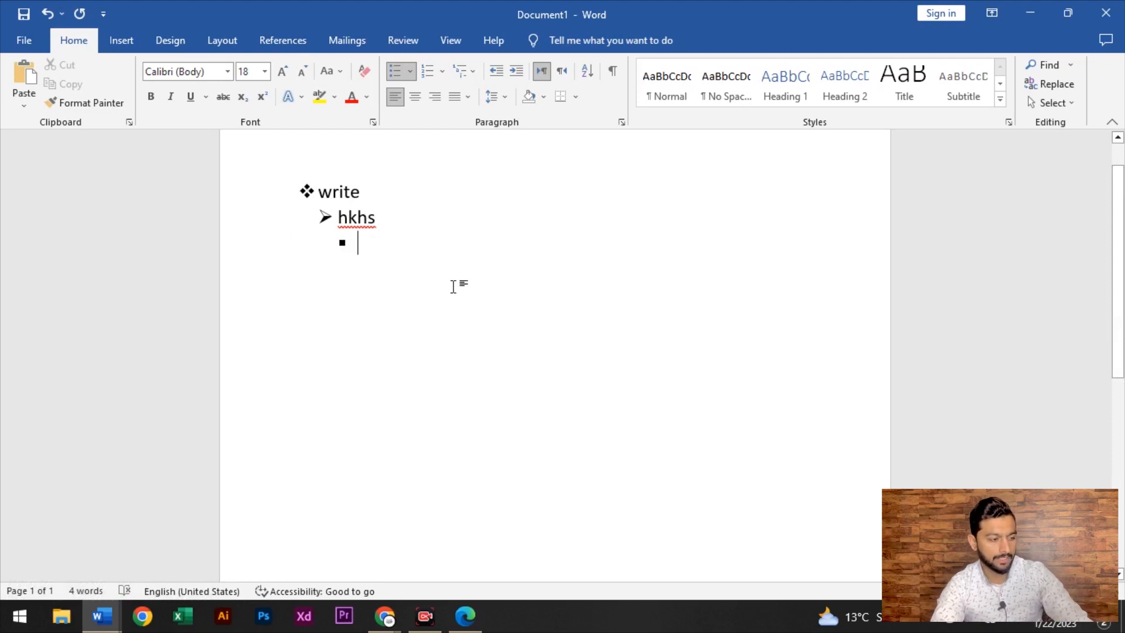
{"action": "key", "text": "ctrl+a"}
{"action": "key", "text": "BackSpace"}
{"action": "key", "text": "BackSpace"}
{"action": "key", "text": "BackSpace"}
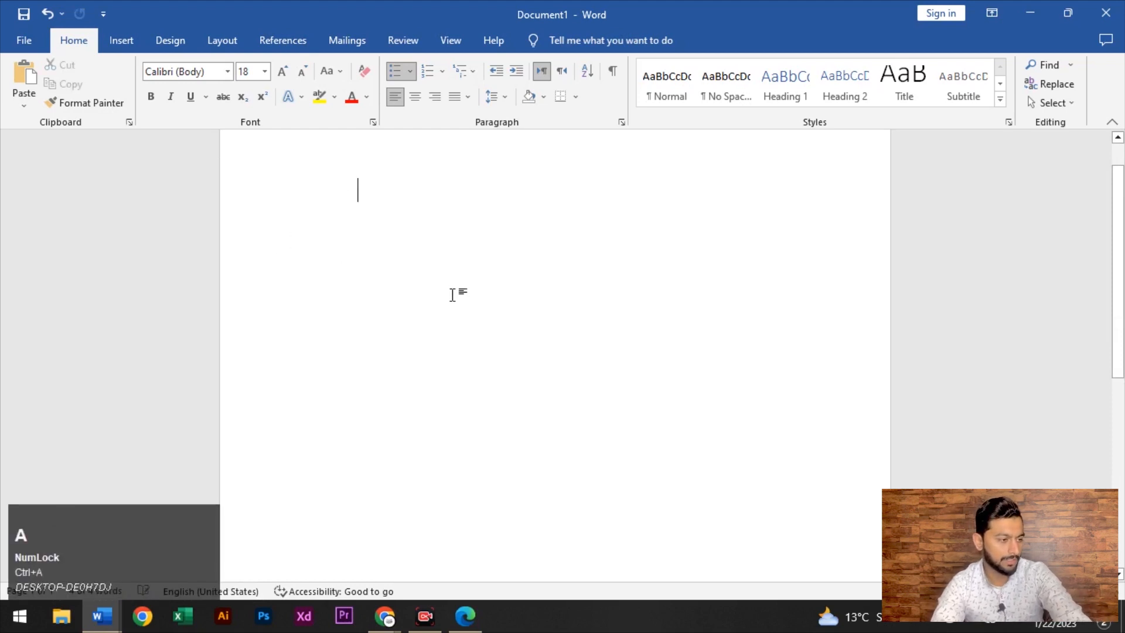
{"action": "left_click", "coordinate": [296, 192]}
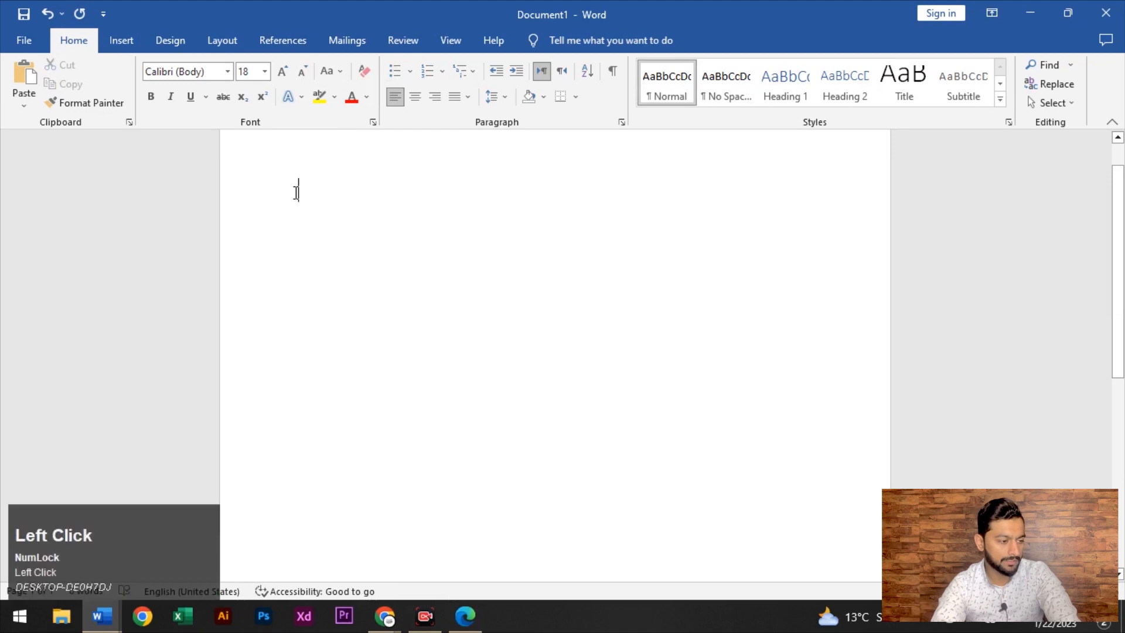
{"action": "left_click", "coordinate": [474, 71]}
{"action": "mouse_move", "coordinate": [528, 233]}
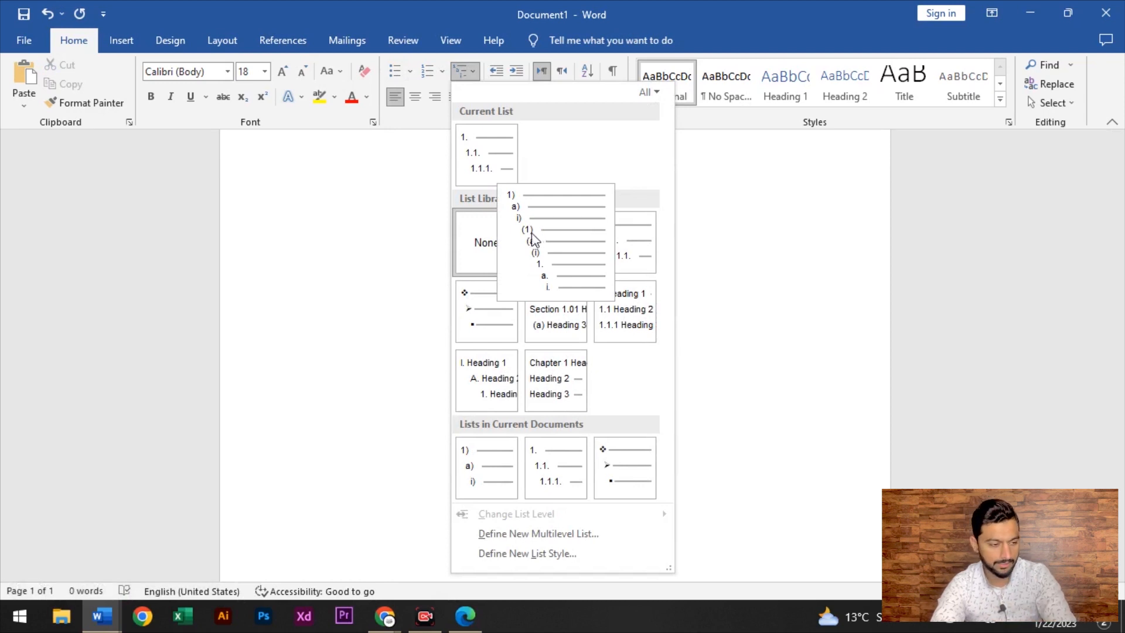
{"action": "left_click", "coordinate": [571, 328]}
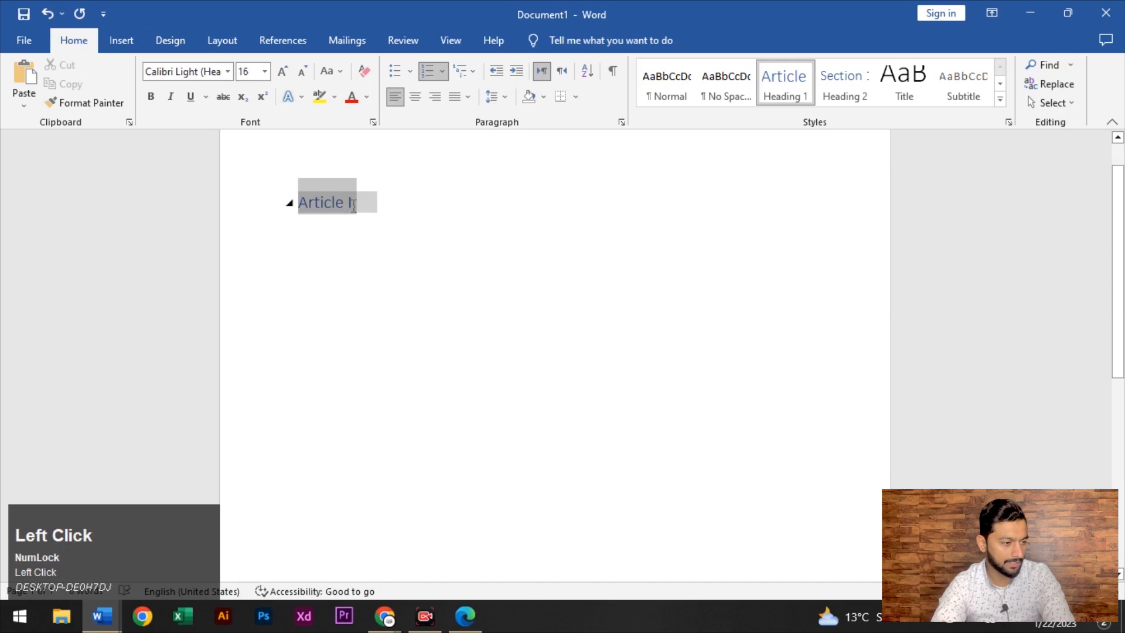
{"action": "left_click", "coordinate": [394, 205]}
{"action": "type", "text": "Hg"}
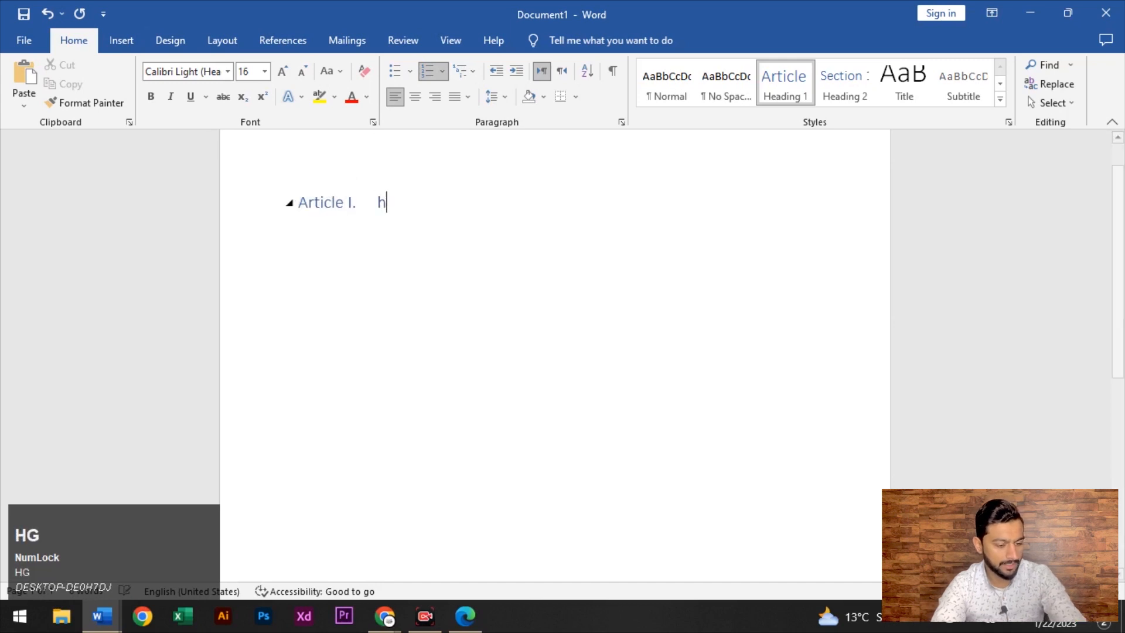
{"action": "key", "text": "Return"}
{"action": "key", "text": "Return"}
{"action": "key", "text": "Return"}
{"action": "key", "text": "Return"}
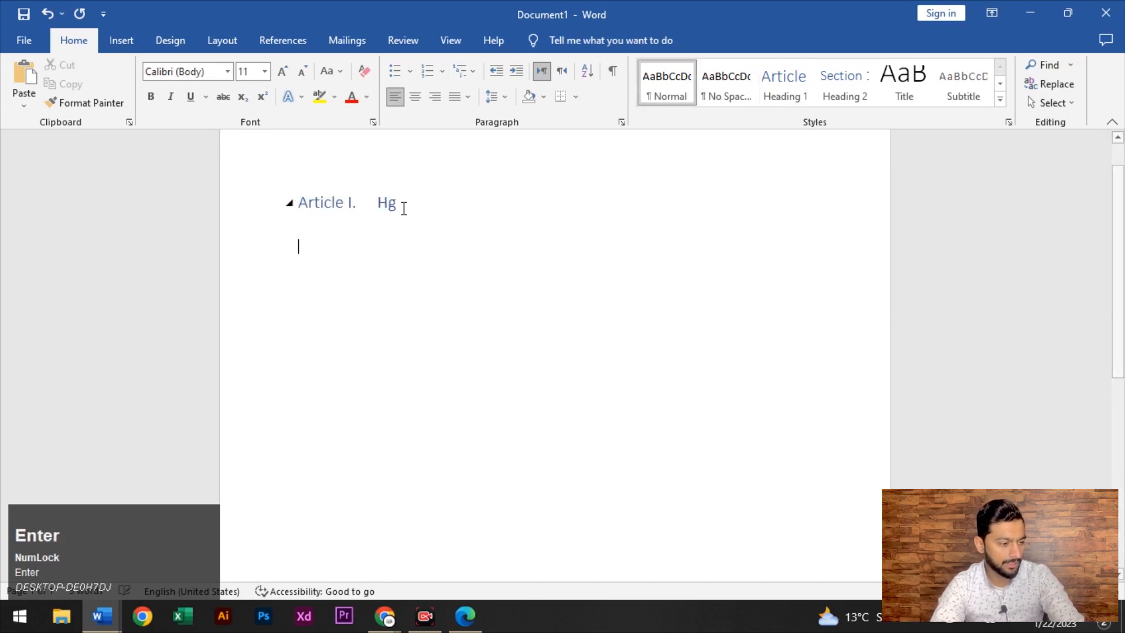
{"action": "key", "text": "ctrl+z"}
{"action": "key", "text": "ctrl+z"}
{"action": "key", "text": "ctrl+z"}
{"action": "key", "text": "ctrl+z"}
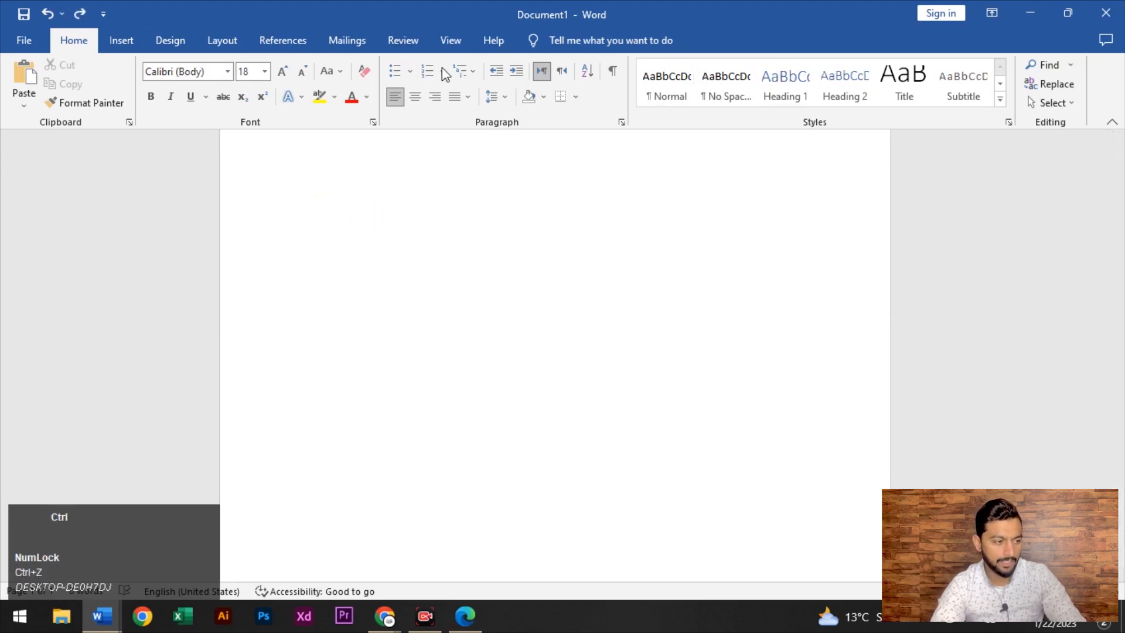
{"action": "key", "text": "ctrl+z"}
{"action": "key", "text": "ctrl+z"}
{"action": "key", "text": "ctrl+z"}
{"action": "key", "text": "ctrl+z"}
{"action": "key", "text": "ctrl+z"}
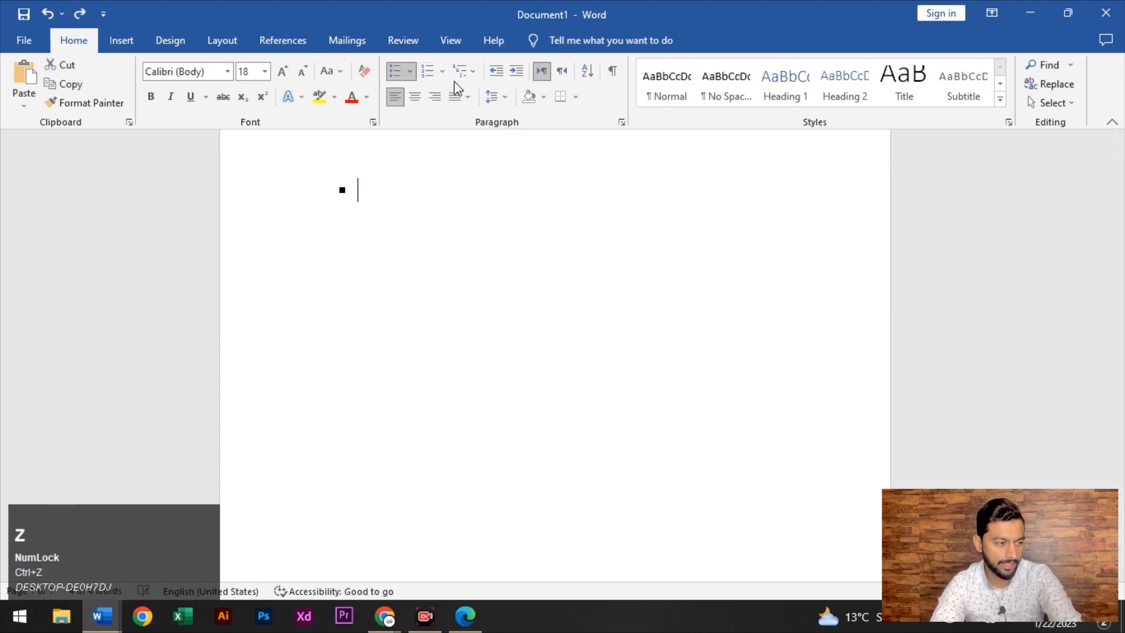
{"action": "left_click", "coordinate": [472, 73]}
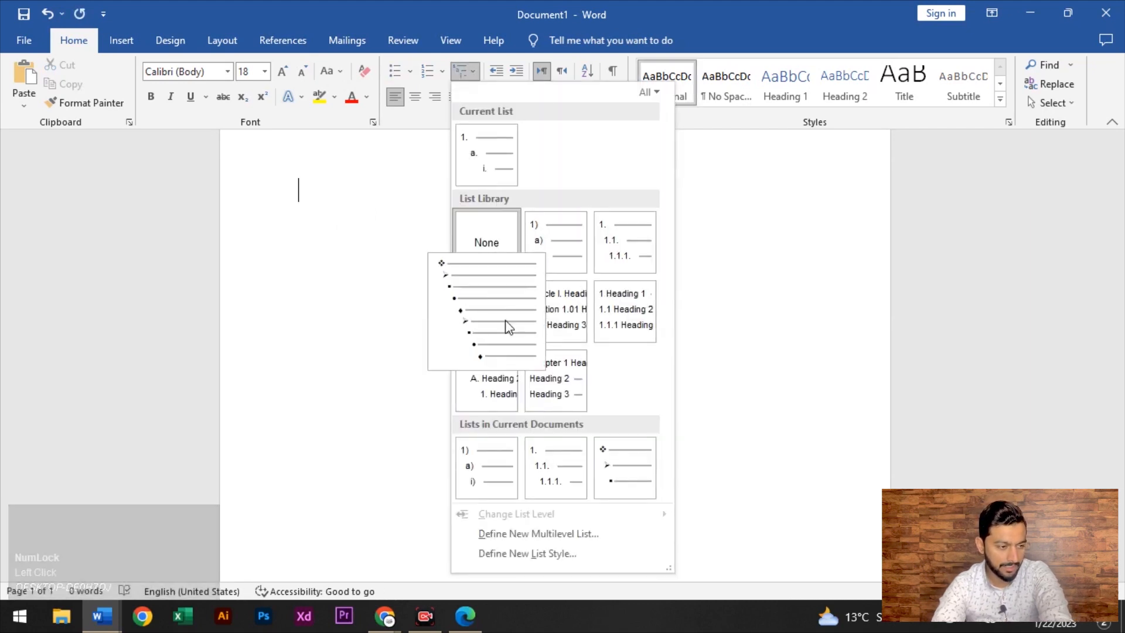
{"action": "scroll", "coordinate": [530, 465], "scroll_direction": "down", "scroll_amount": 1}
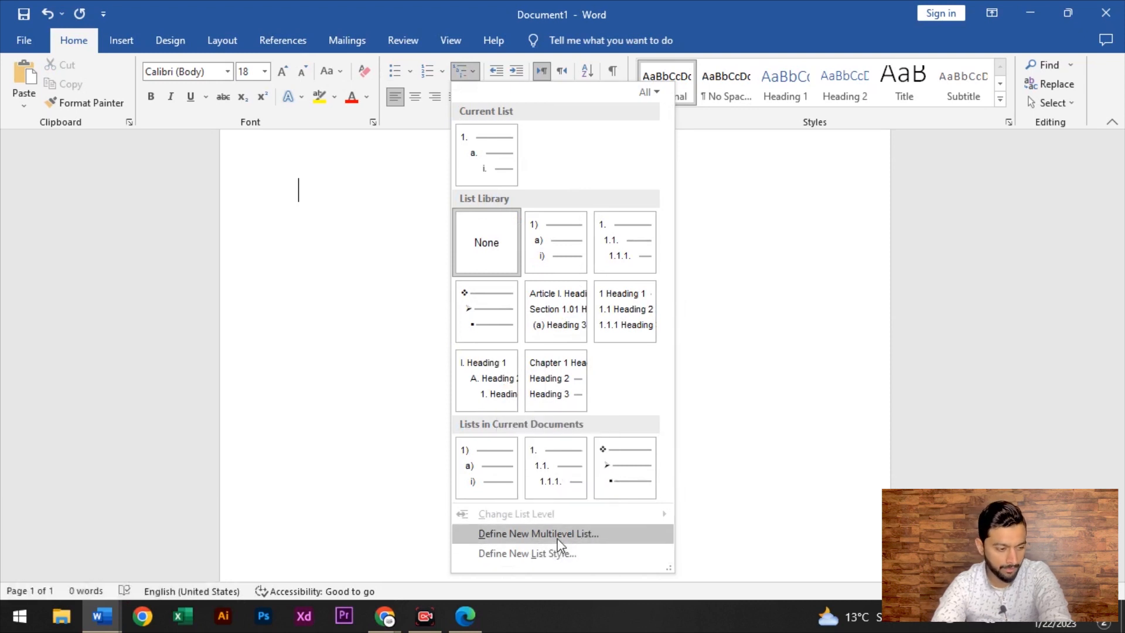
{"action": "left_click", "coordinate": [520, 534]}
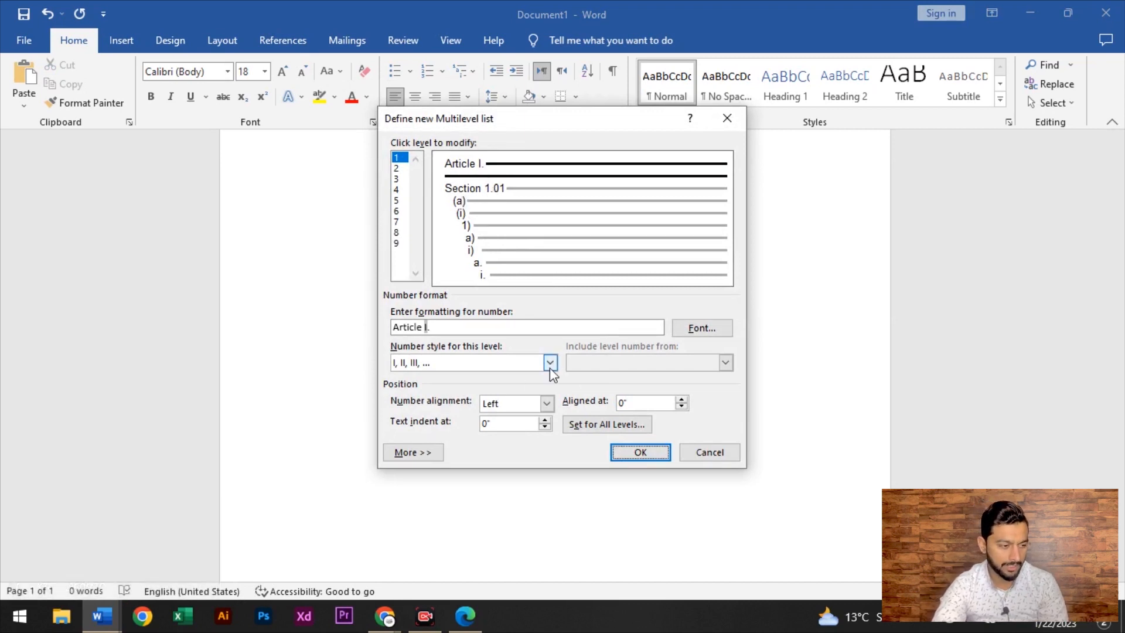
{"action": "left_click_drag", "start_coordinate": [439, 326], "coordinate": [375, 331]}
{"action": "type", "text": "sameel"}
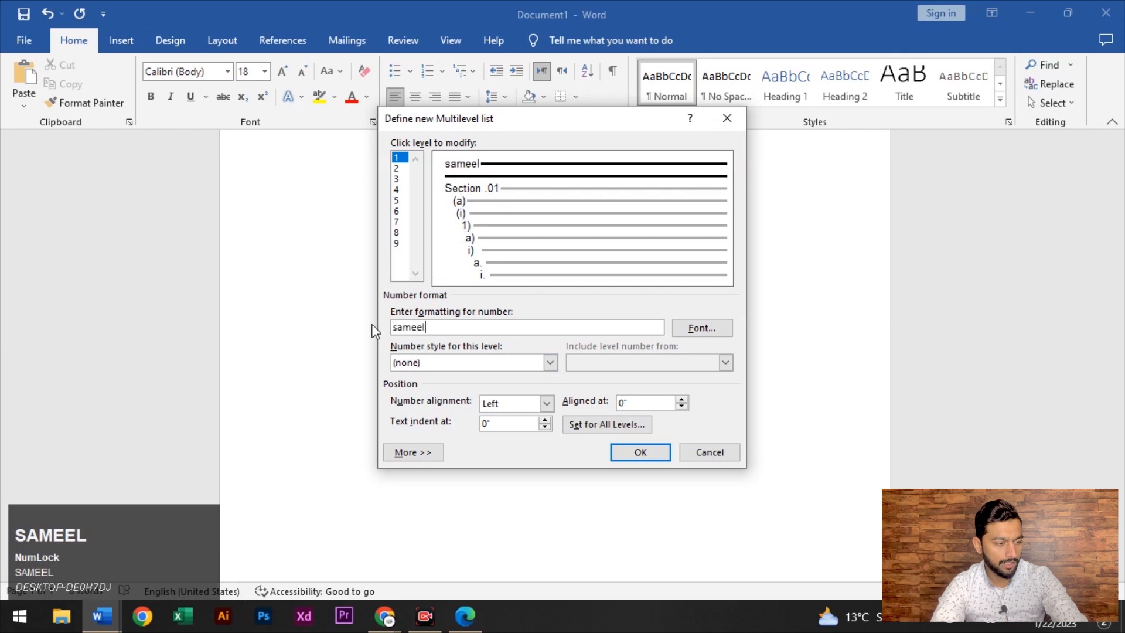
{"action": "key", "text": "Return"}
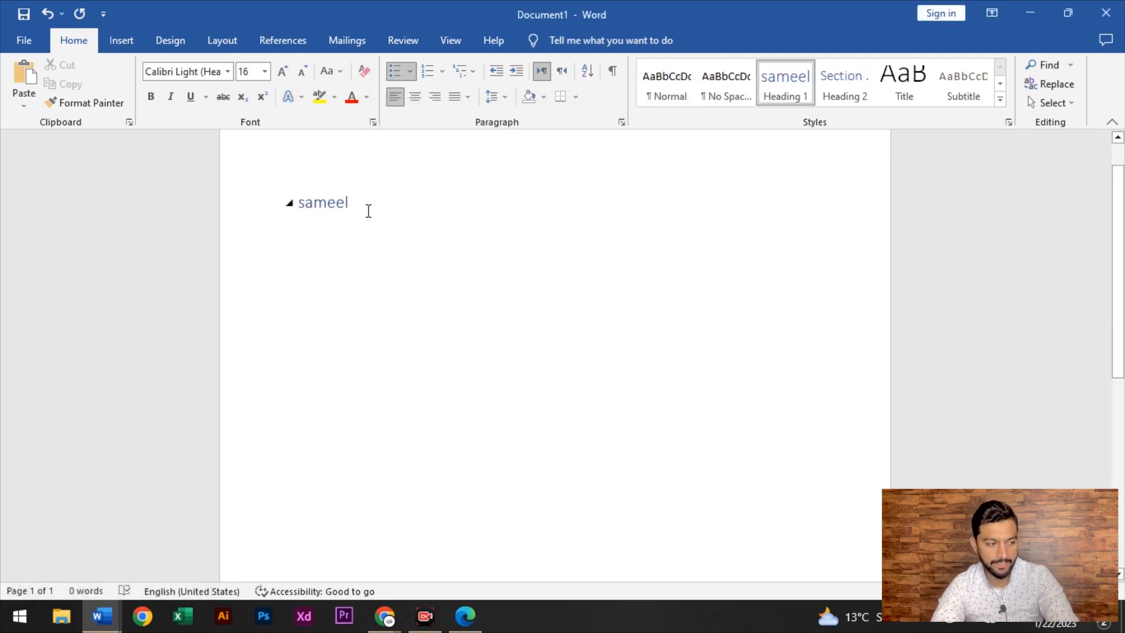
{"action": "key", "text": "ctrl+z"}
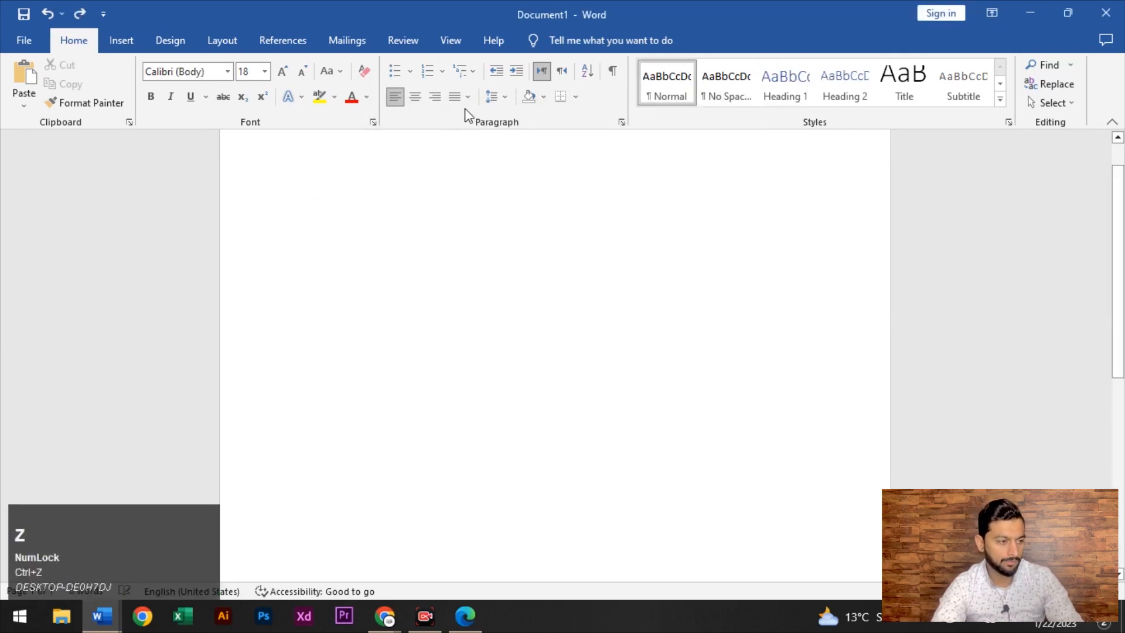
Start a new multilevel list definition, edit the level-1 number format and bring up its Font settings
{"action": "left_click", "coordinate": [473, 72]}
{"action": "scroll", "coordinate": [585, 471], "scroll_direction": "down", "scroll_amount": 2}
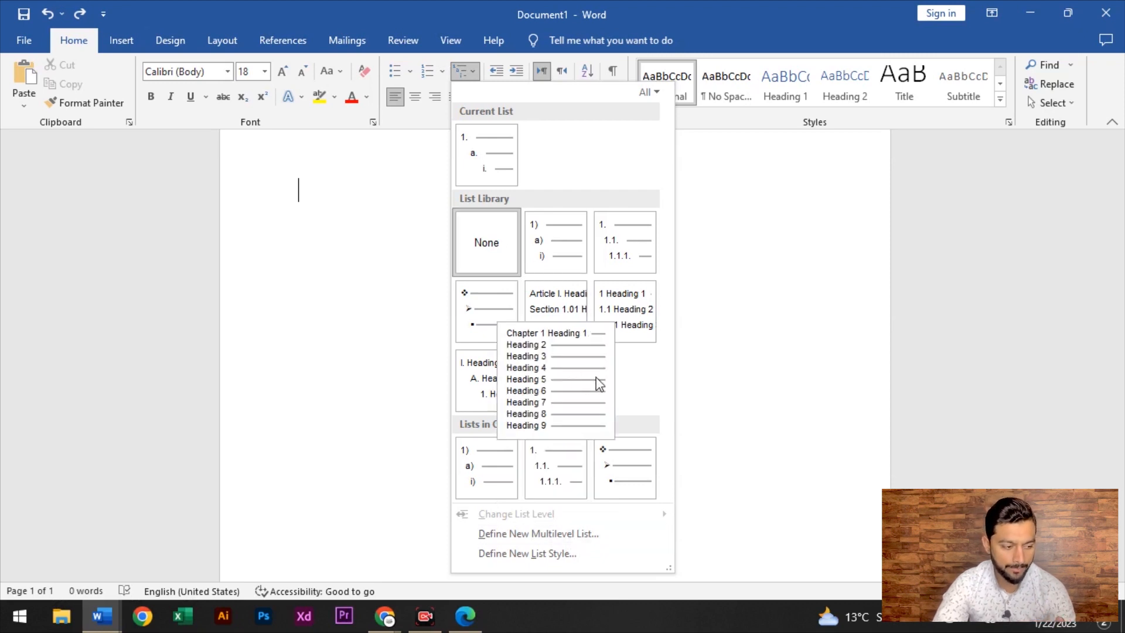
{"action": "left_click", "coordinate": [551, 533]}
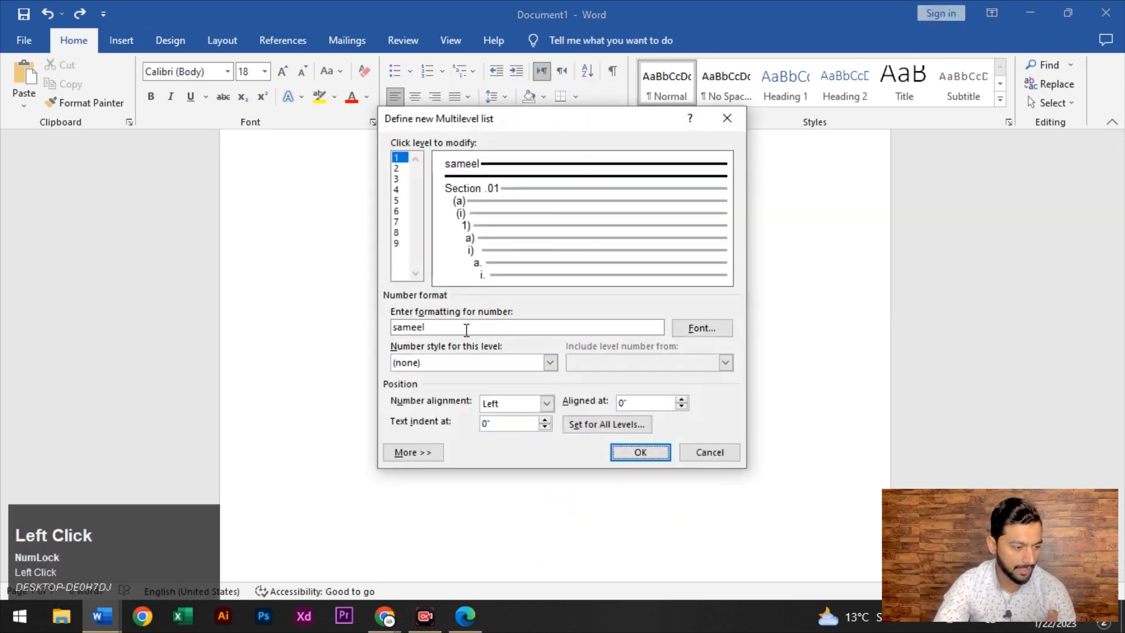
{"action": "left_click", "coordinate": [466, 329]}
{"action": "left_click", "coordinate": [693, 328]}
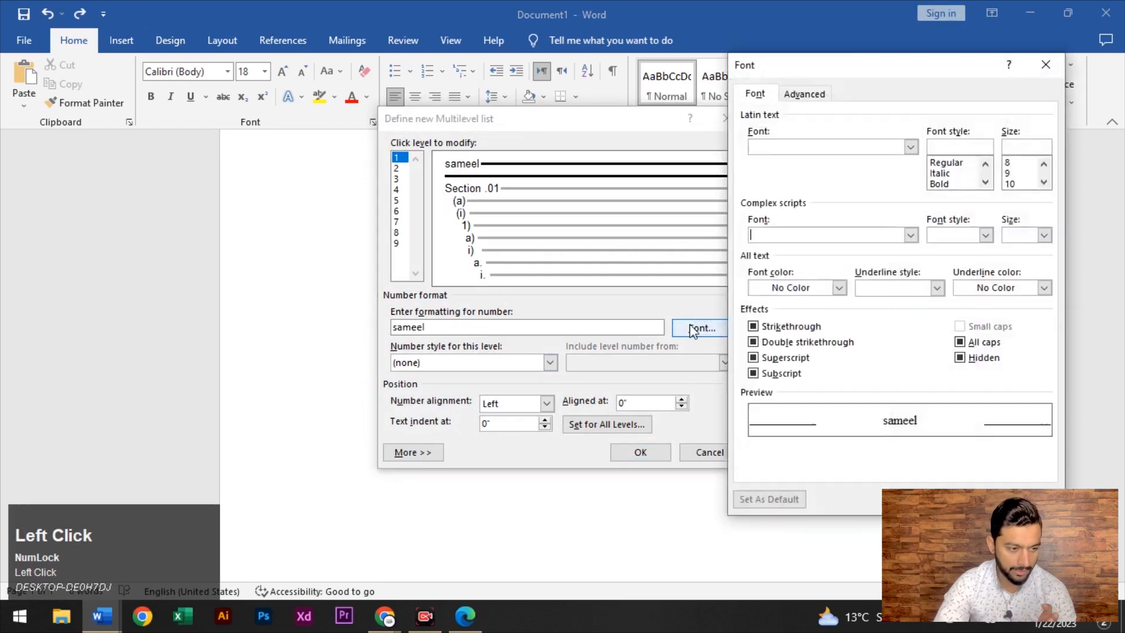
Make the level-1 list number red, single-underlined and size 24
{"action": "left_click", "coordinate": [840, 288]}
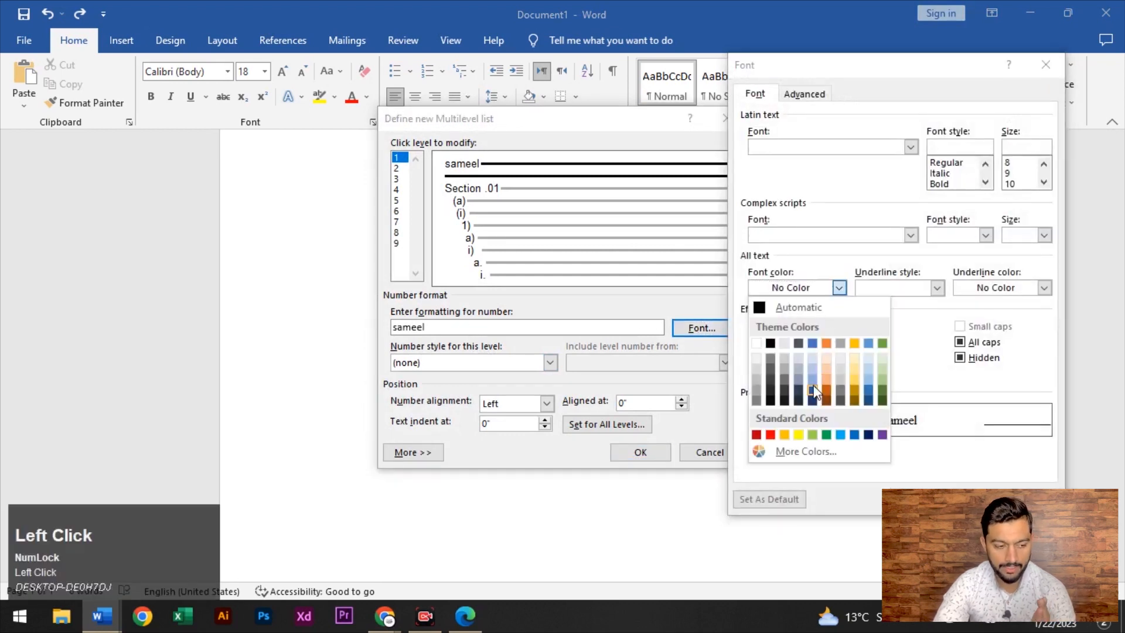
{"action": "left_click", "coordinate": [770, 434]}
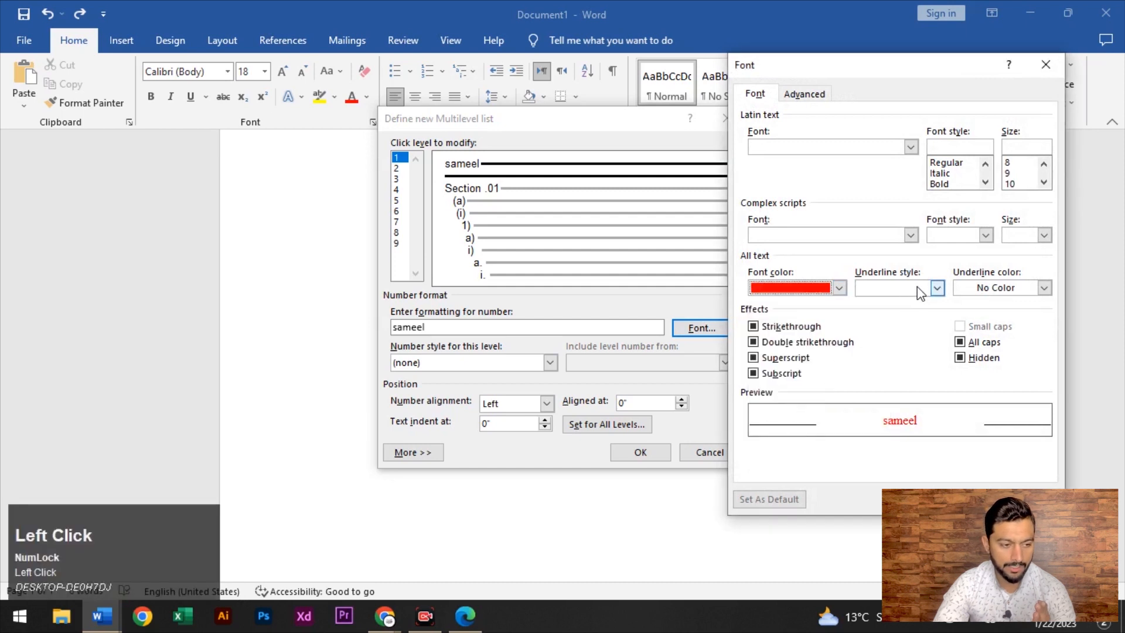
{"action": "left_click", "coordinate": [933, 291]}
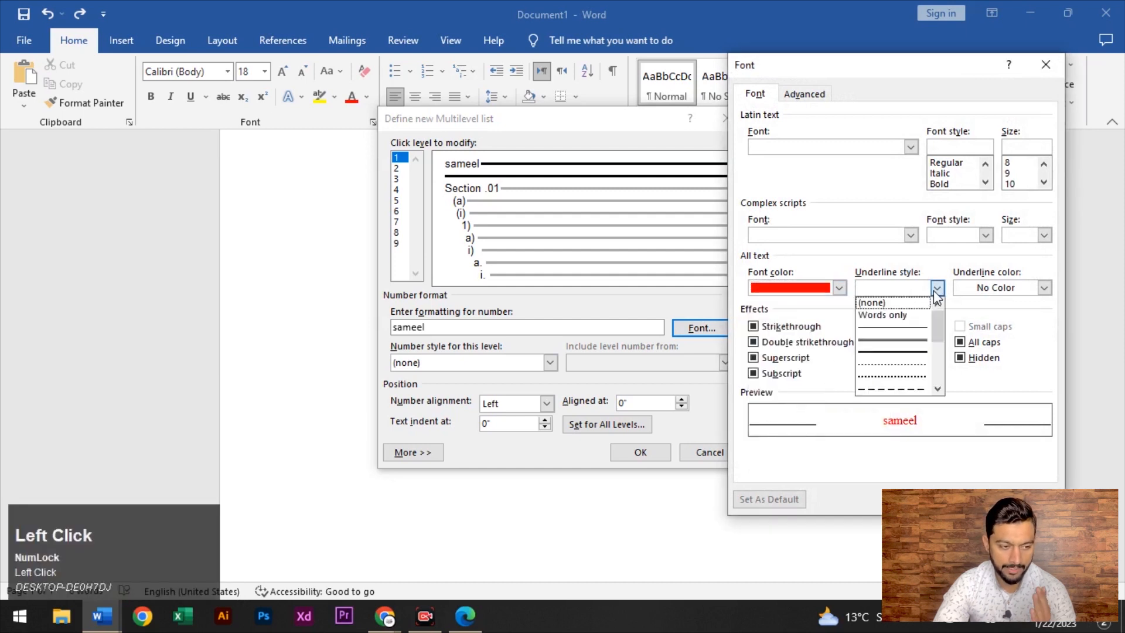
{"action": "left_click", "coordinate": [898, 342]}
{"action": "left_click", "coordinate": [984, 182]}
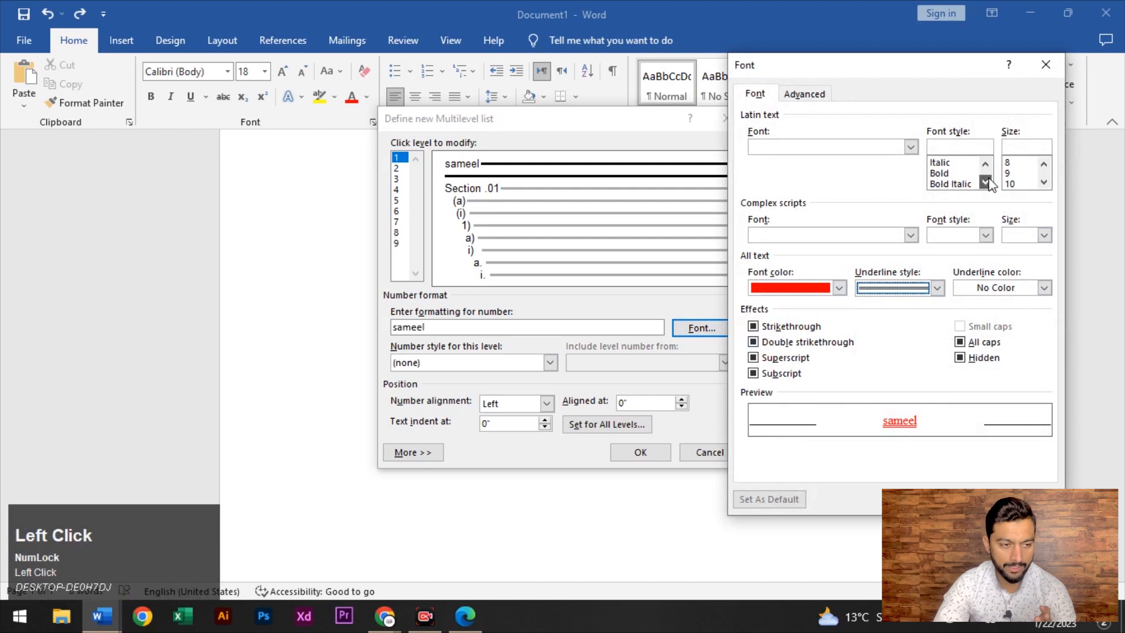
{"action": "left_click", "coordinate": [1043, 184]}
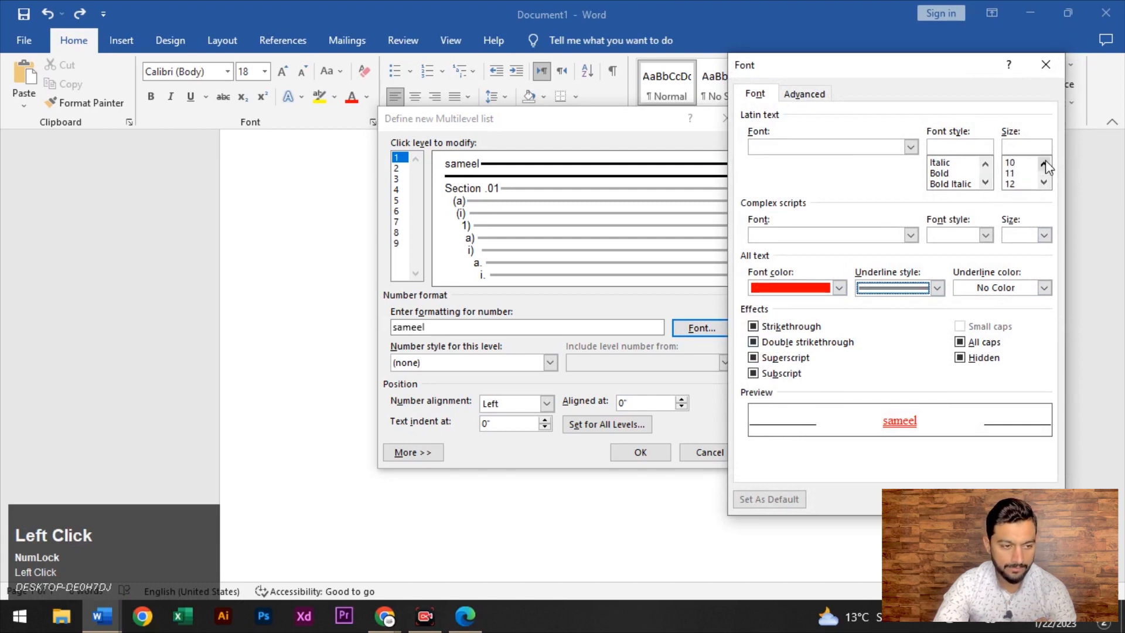
{"action": "left_click", "coordinate": [1019, 185]}
{"action": "scroll", "coordinate": [1022, 176], "scroll_direction": "down", "scroll_amount": 2}
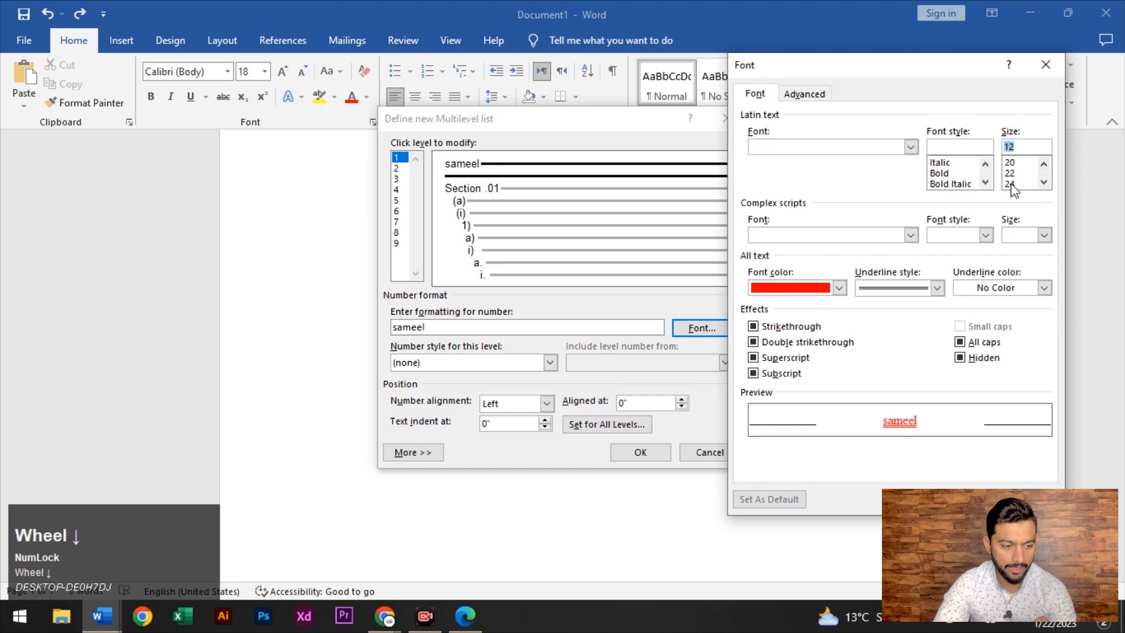
{"action": "left_click", "coordinate": [1013, 184]}
{"action": "left_click", "coordinate": [961, 498]}
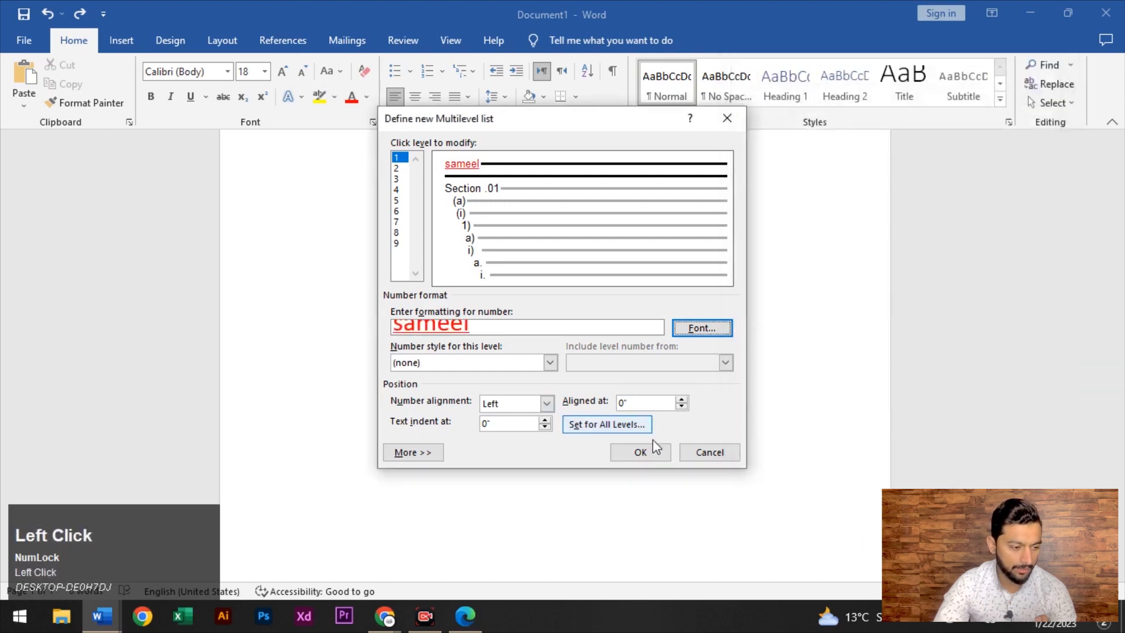
Finish the new multilevel list, type 'hg' on a new line, then clear the page
{"action": "left_click", "coordinate": [640, 451]}
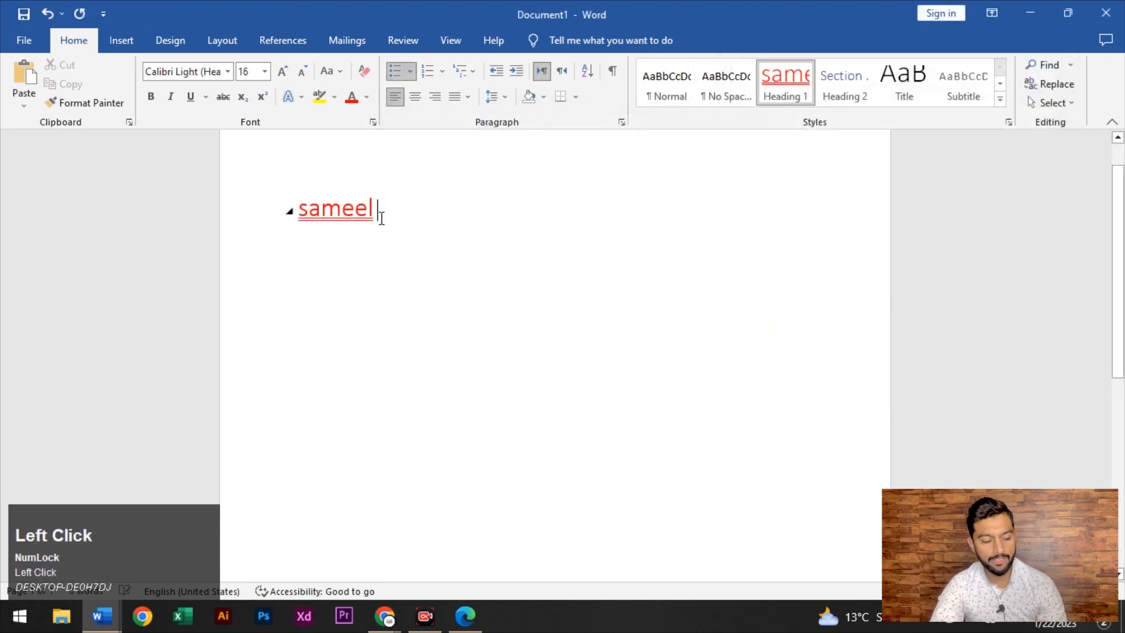
{"action": "key", "text": "Return"}
{"action": "type", "text": "hg"}
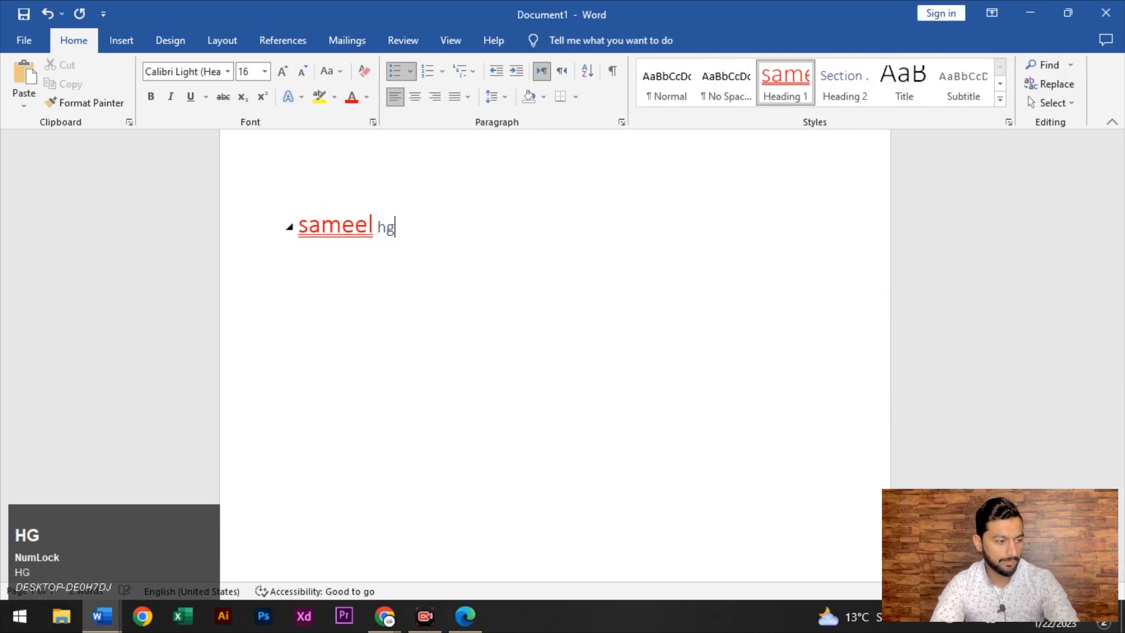
{"action": "key", "text": "Return"}
{"action": "key", "text": "ctrl+a"}
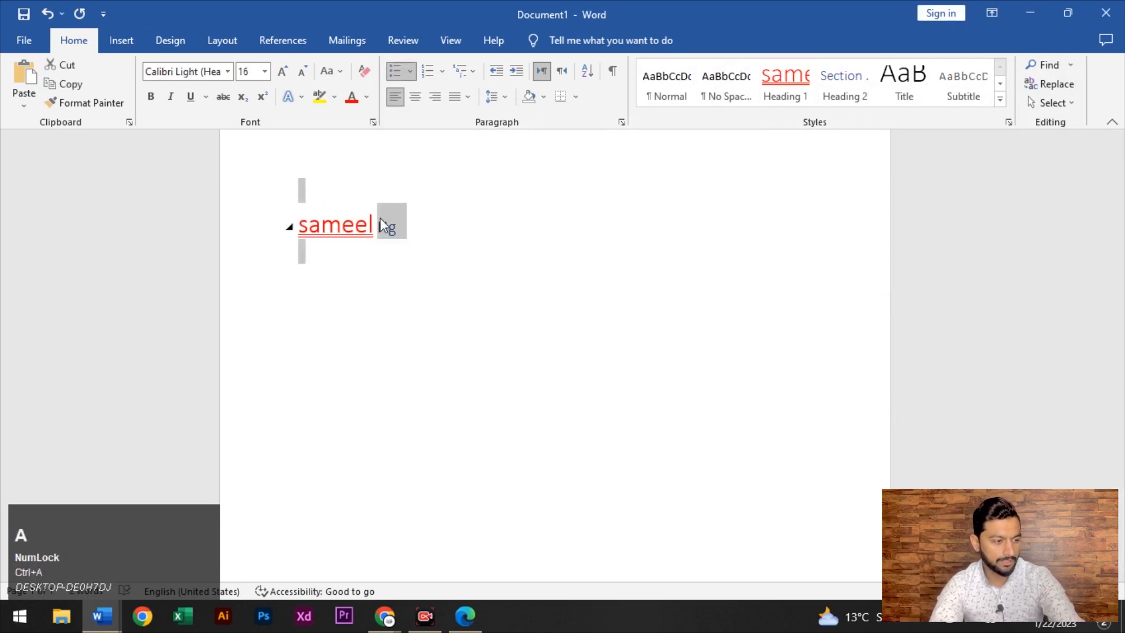
{"action": "key", "text": "BackSpace"}
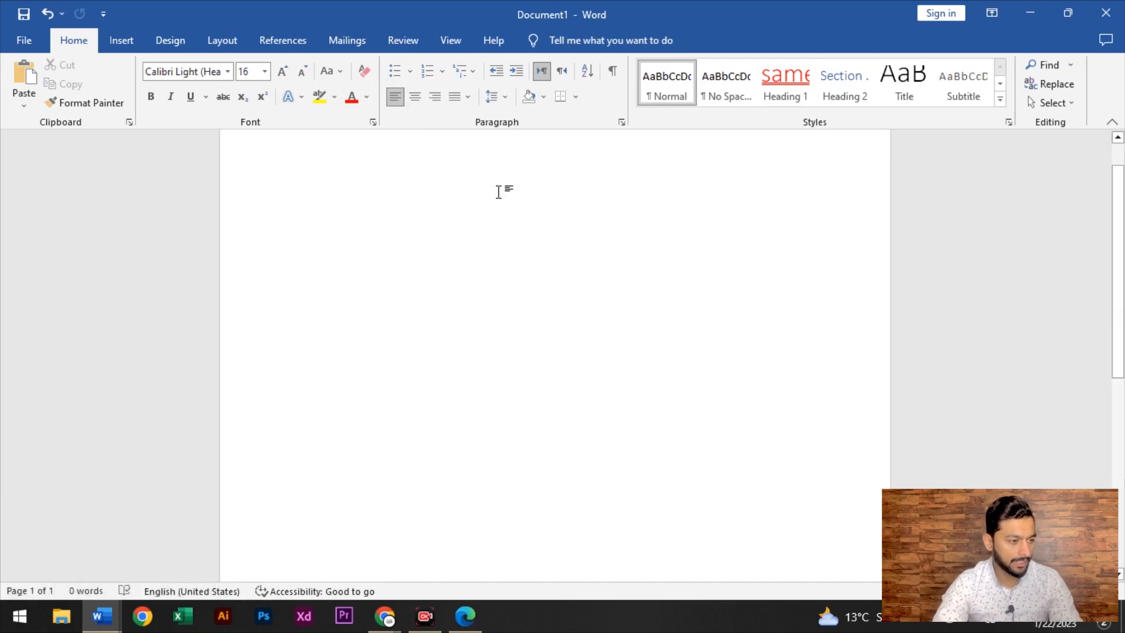
Paste the prepared paragraph onto the blank page and select it
{"action": "type", "text": "with ideas learning through hearing becomes more difficult. We have to learn first to pay attention. How often does a teacher say: Pay attention, please!\" And how necessary are the words. If no notes are being taken the words once said have gone for ever. If they live at all it must be in the memories of those who have heard the words. When we first go to school we think we are learning to write and to read and to do little sums, but in fact we are also learning something of even more importance: we are learning to pay attention, to hear what the teacher says, and to hold it is our memories. The person who is able to pay attention is a much better learner than the person whose mind is always going off into other fields of thought, even though the two people may have equally good minds in other respects. Many people who attend public meetings find that their attention is not always given to the person speaking, and it is indeed a good man or woman who can hold our complete attention for half an hour or more. It is probably true that most people learn most thing"}
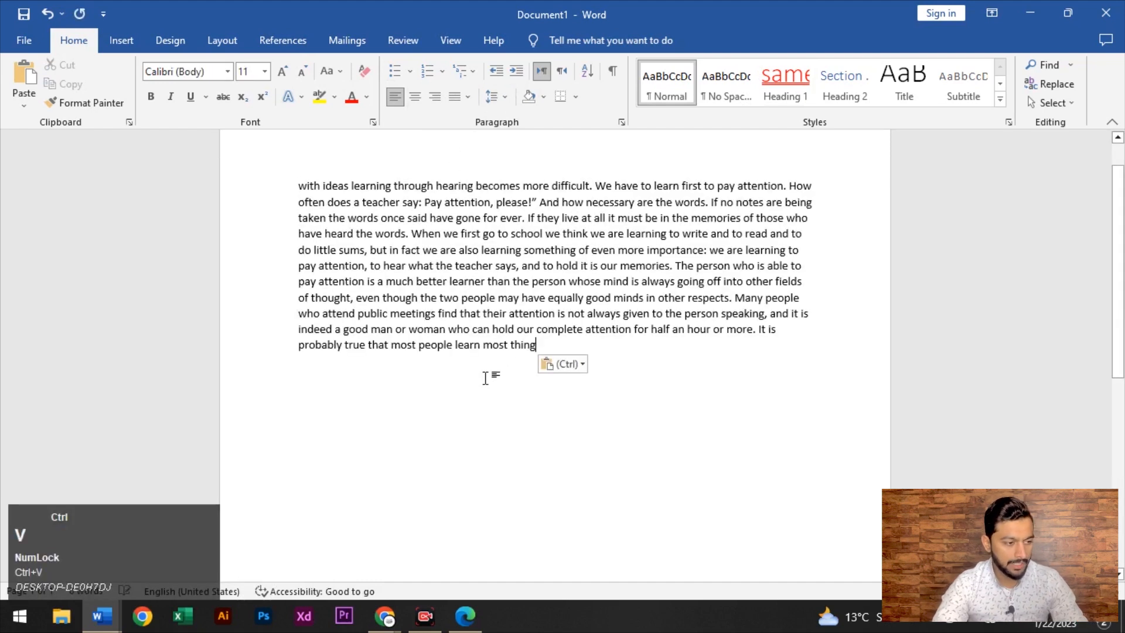
{"action": "left_click_drag", "start_coordinate": [294, 186], "coordinate": [590, 369]}
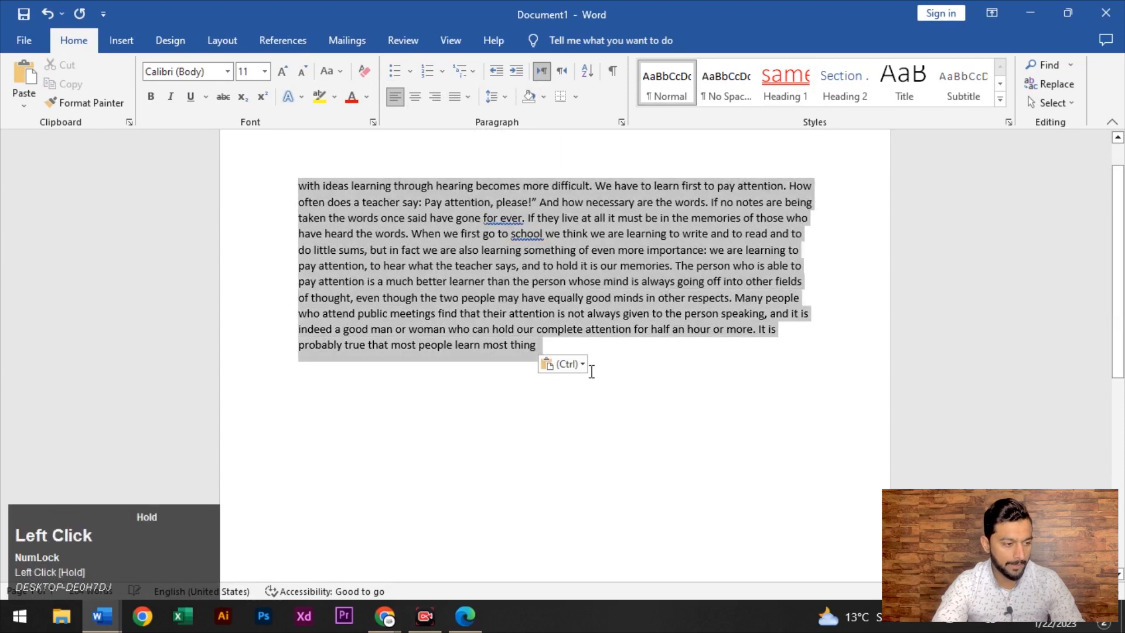
{"action": "left_click", "coordinate": [255, 167]}
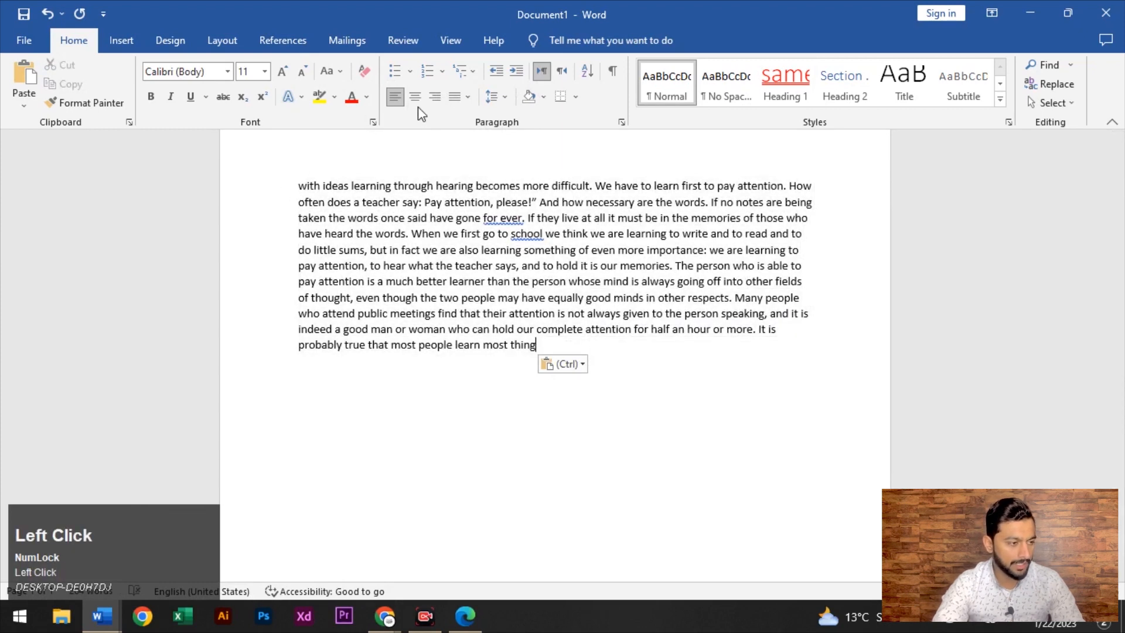
{"action": "left_click_drag", "start_coordinate": [296, 179], "coordinate": [622, 346]}
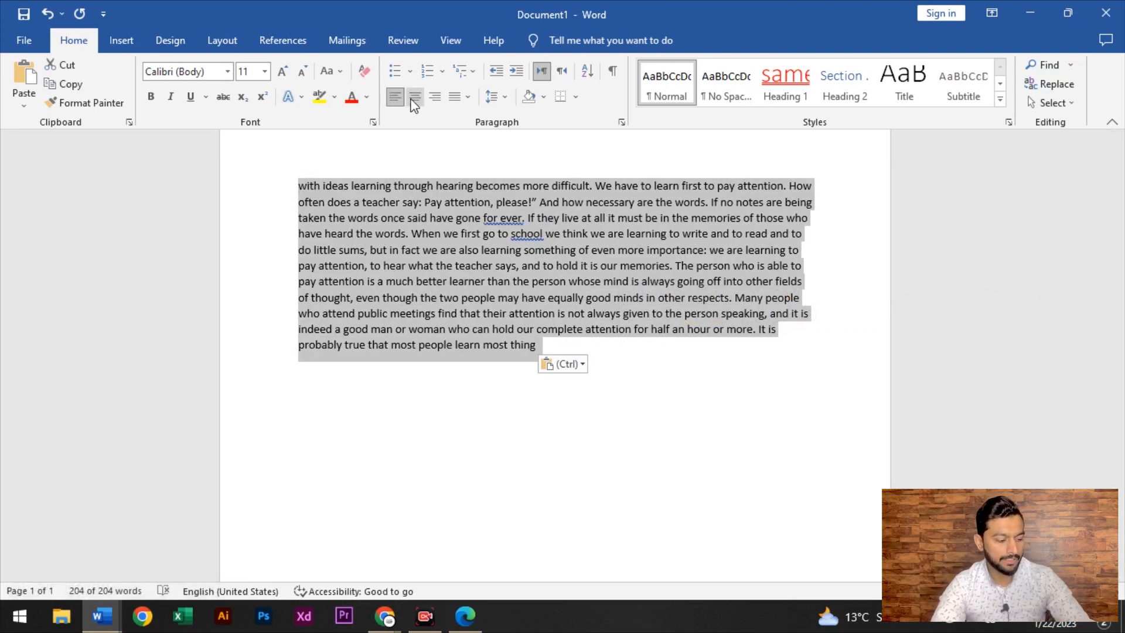
Try center, right and left alignment, then set the paragraph to justified
{"action": "key", "text": "ctrl+e"}
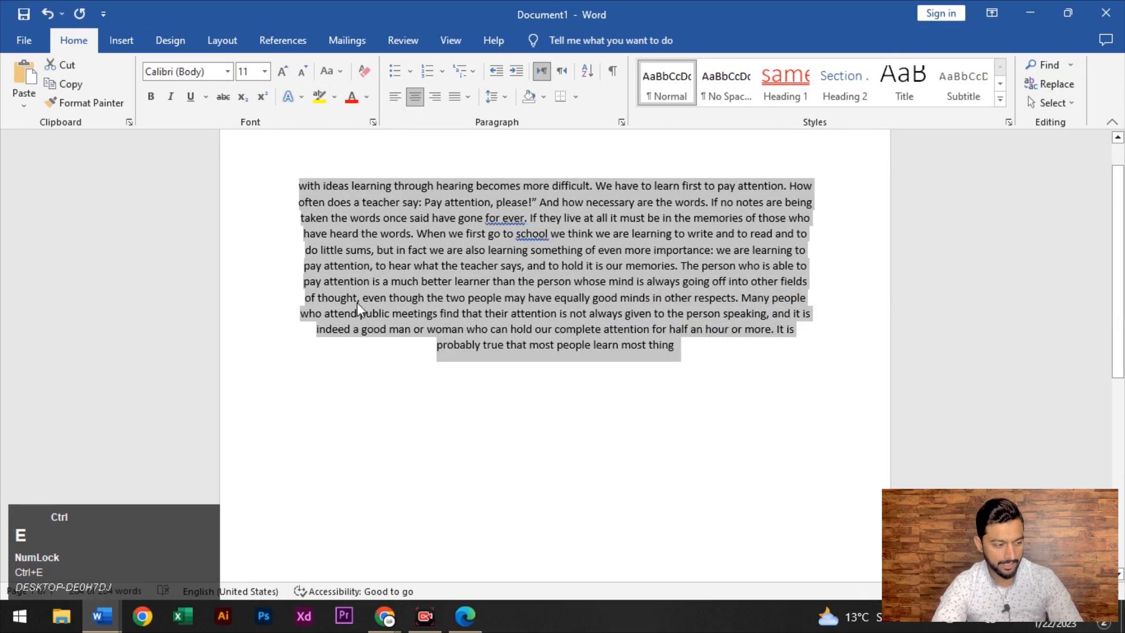
{"action": "key", "text": "ctrl+r"}
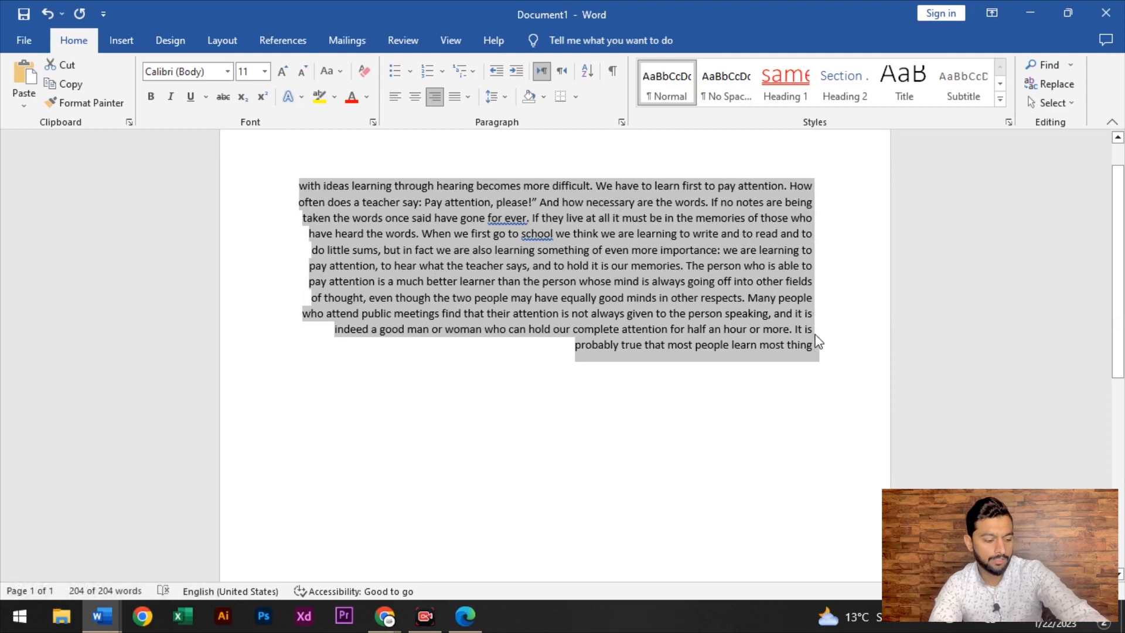
{"action": "key", "text": "ctrl+l"}
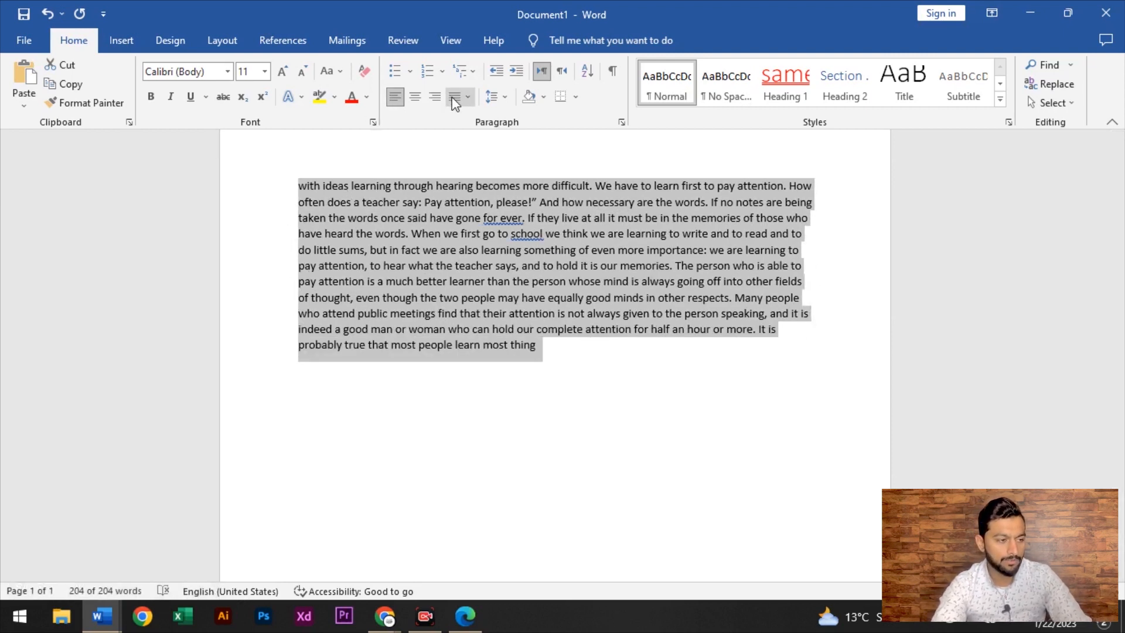
{"action": "key", "text": "ctrl"}
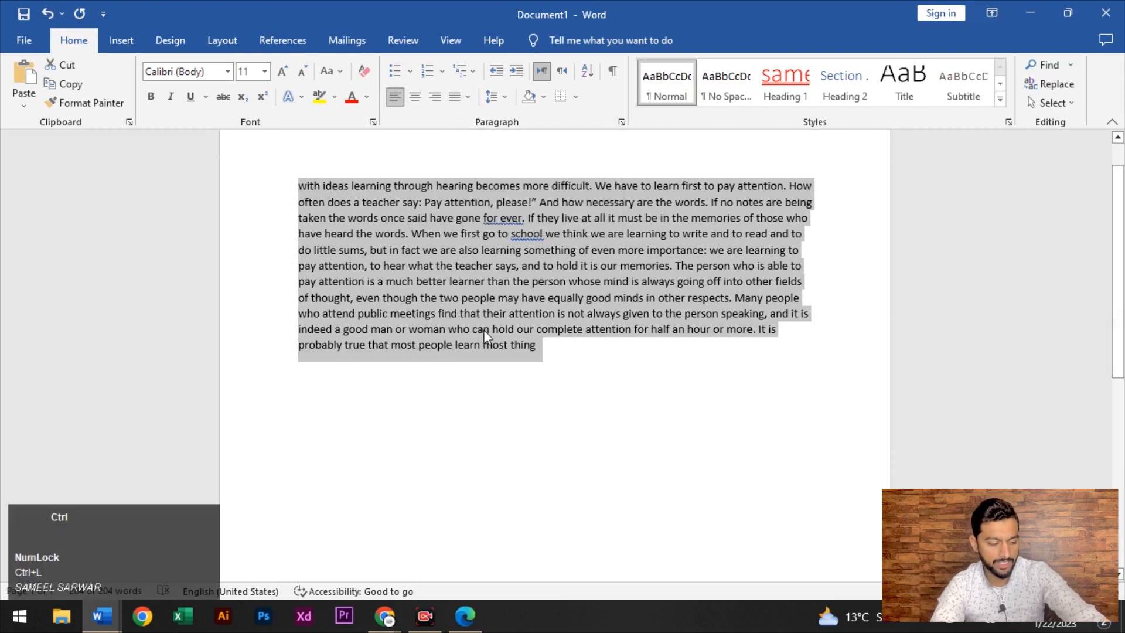
{"action": "key", "text": "ctrl+j"}
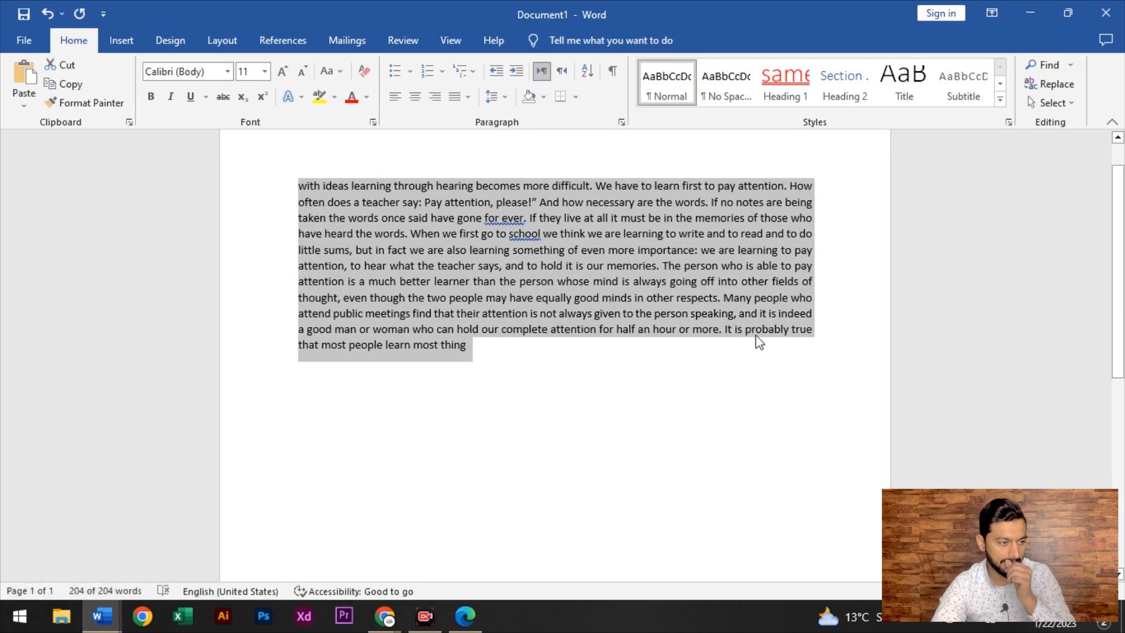
{"action": "key", "text": "ctrl+z"}
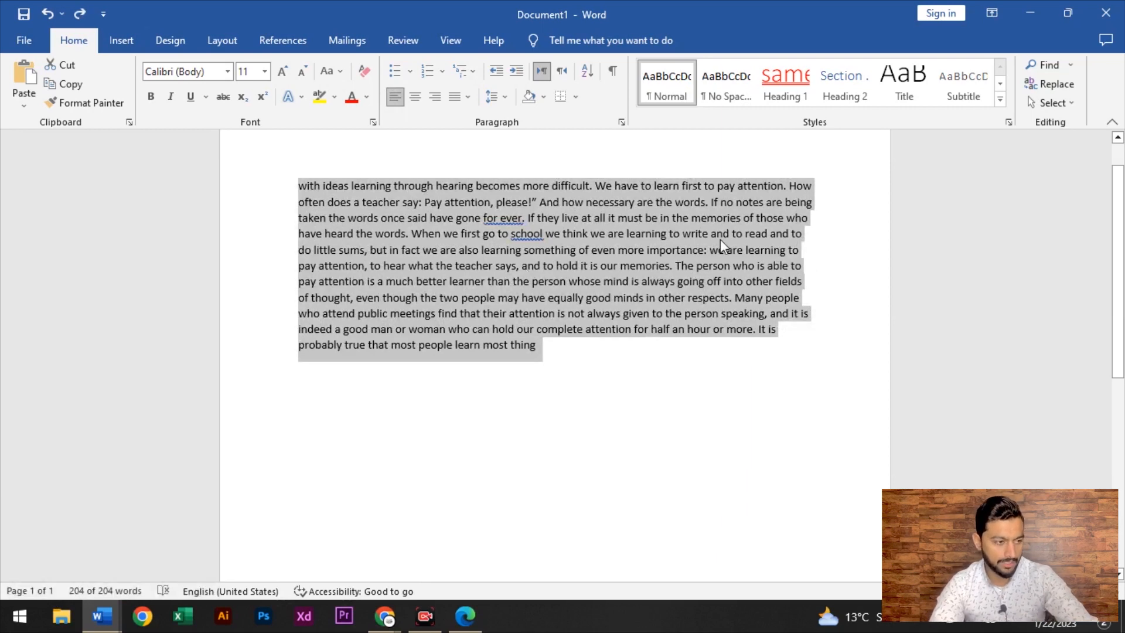
{"action": "key", "text": "ctrl+j"}
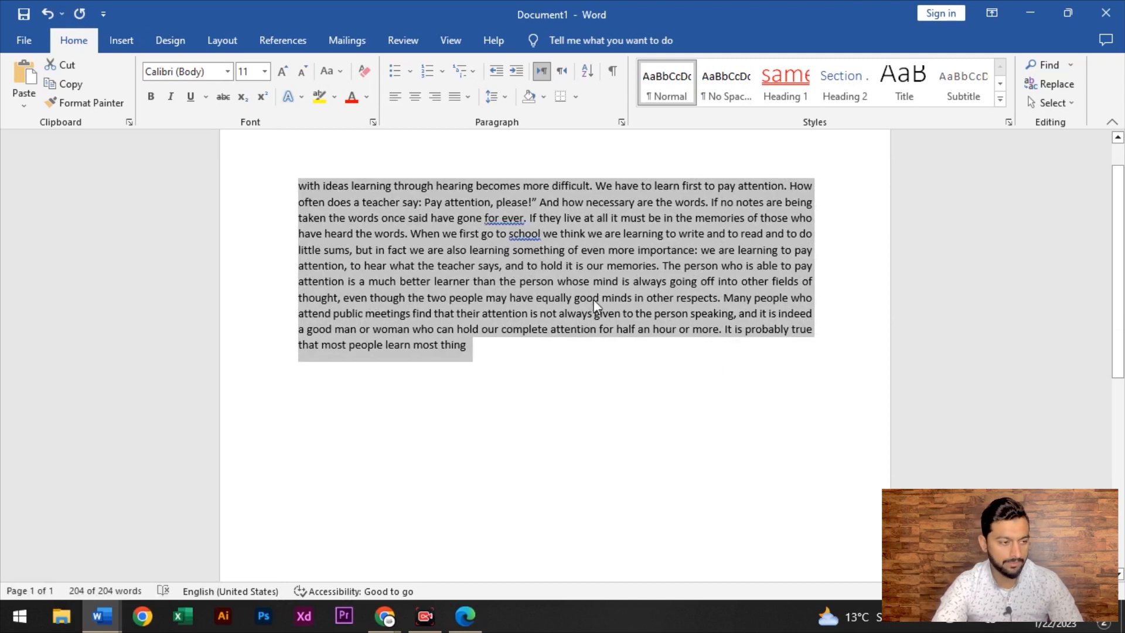
Check the line spacing options without changing them and select the first line
{"action": "left_click", "coordinate": [505, 97]}
{"action": "left_click", "coordinate": [428, 140]}
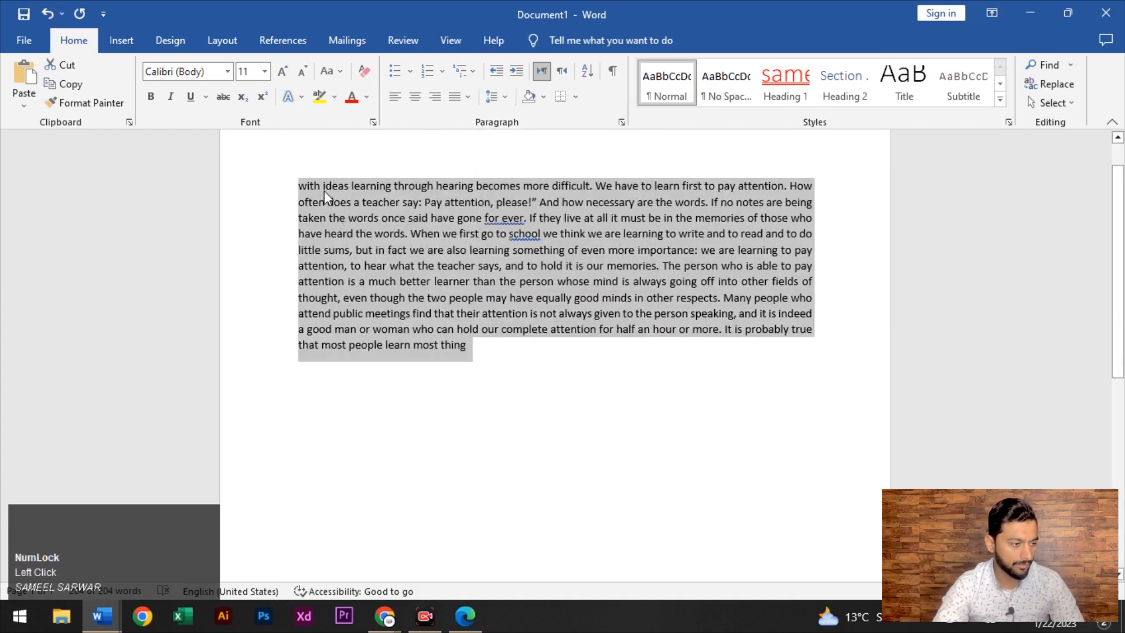
{"action": "left_click", "coordinate": [276, 186]}
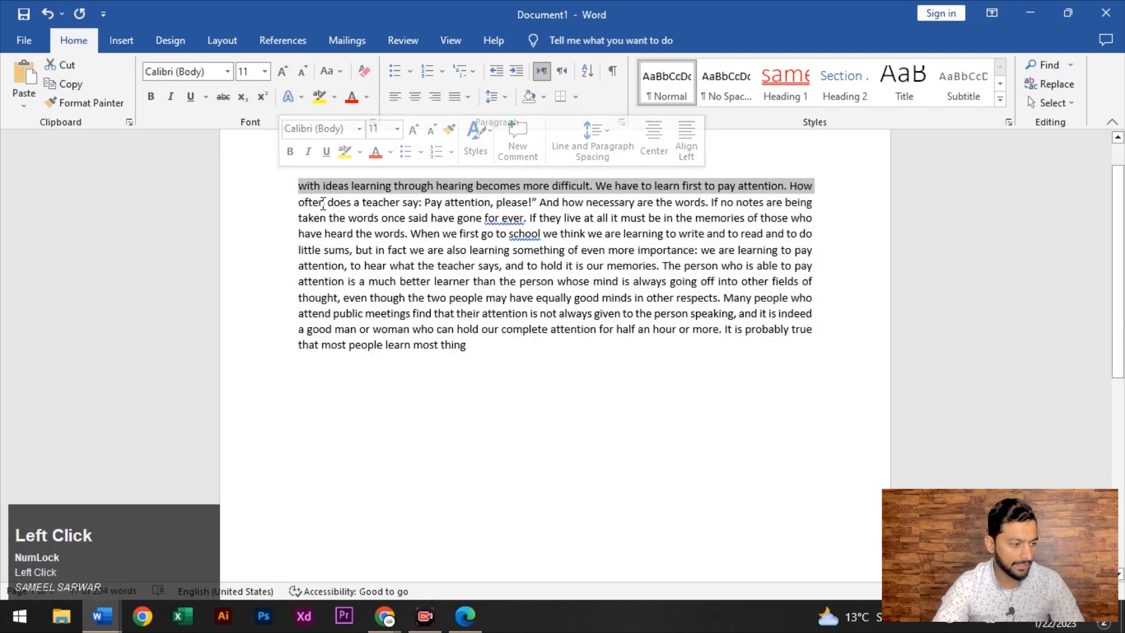
{"action": "left_click", "coordinate": [311, 195]}
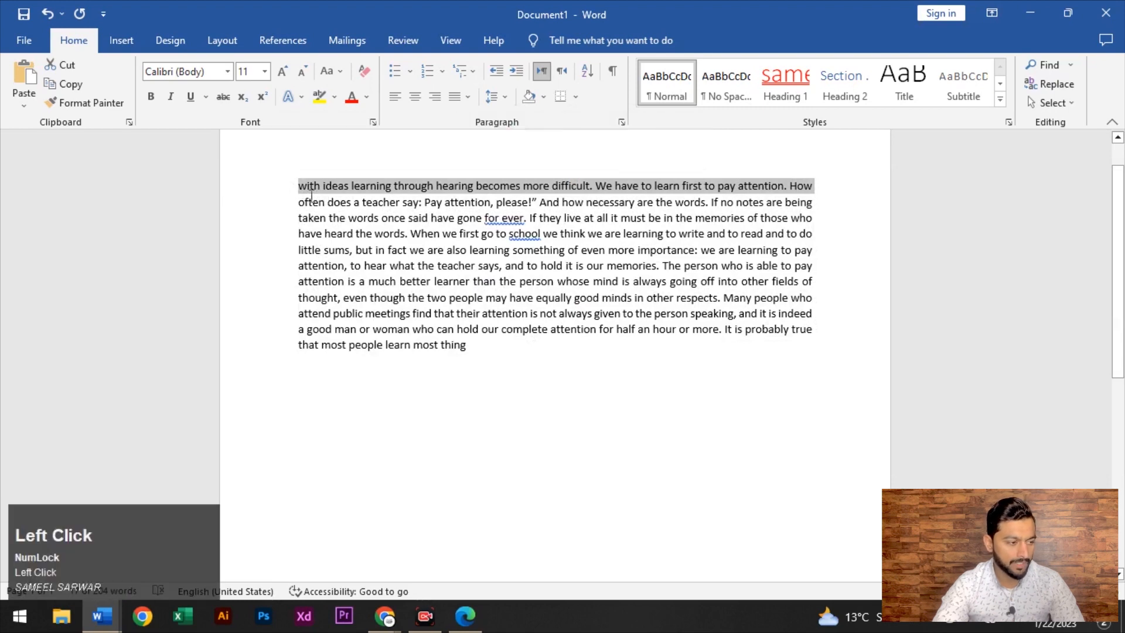
{"action": "key", "text": "ctrl+a"}
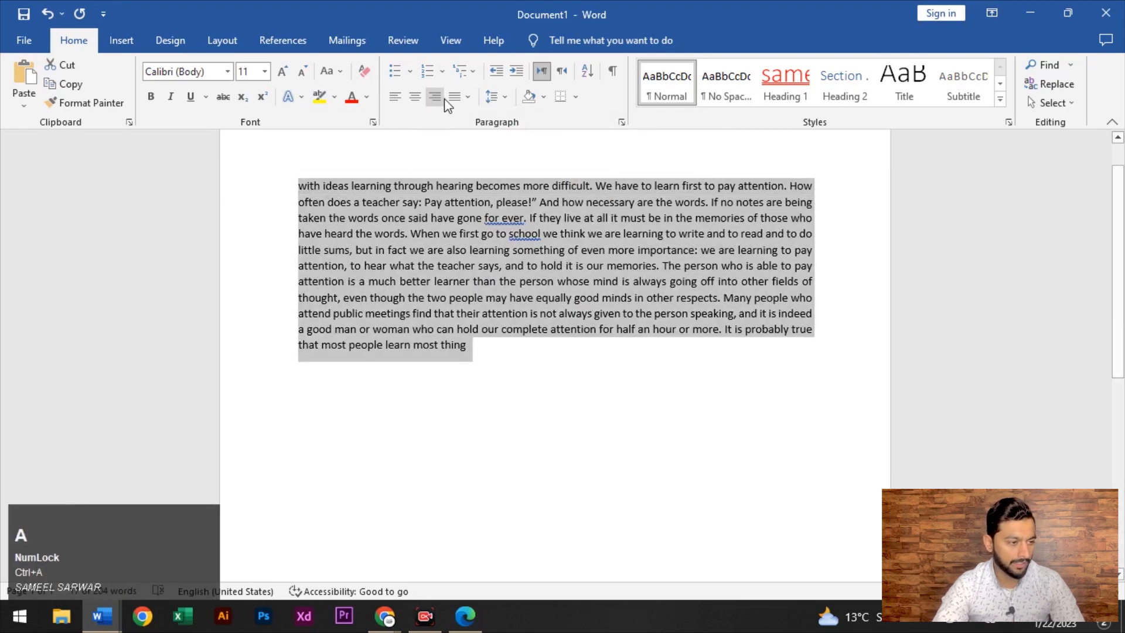
{"action": "left_click", "coordinate": [505, 100]}
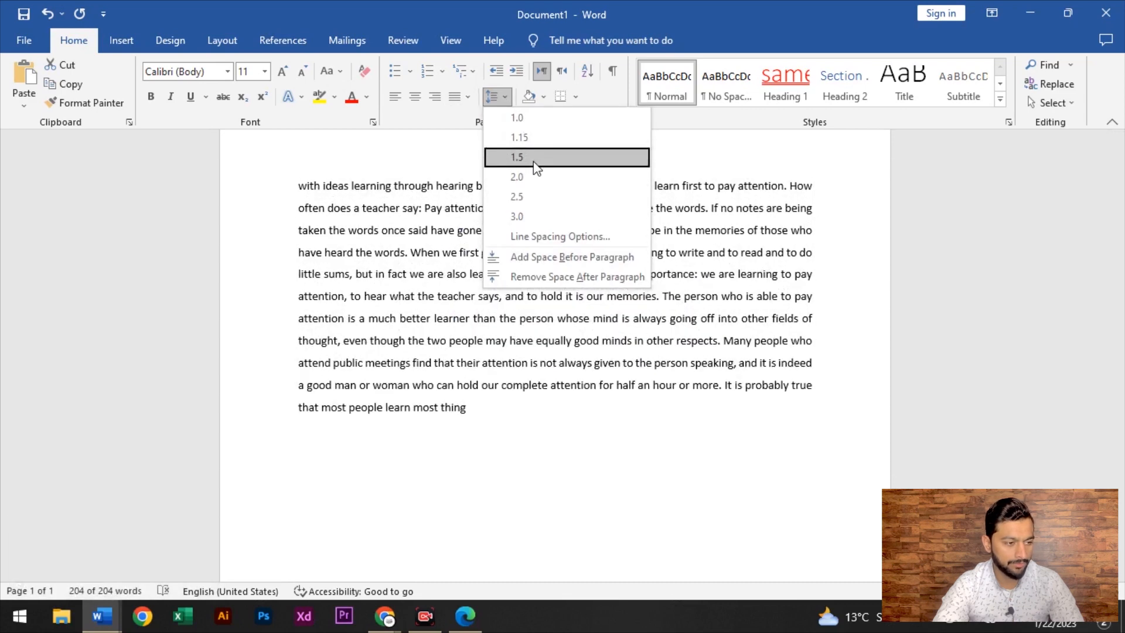
{"action": "left_click", "coordinate": [539, 218]}
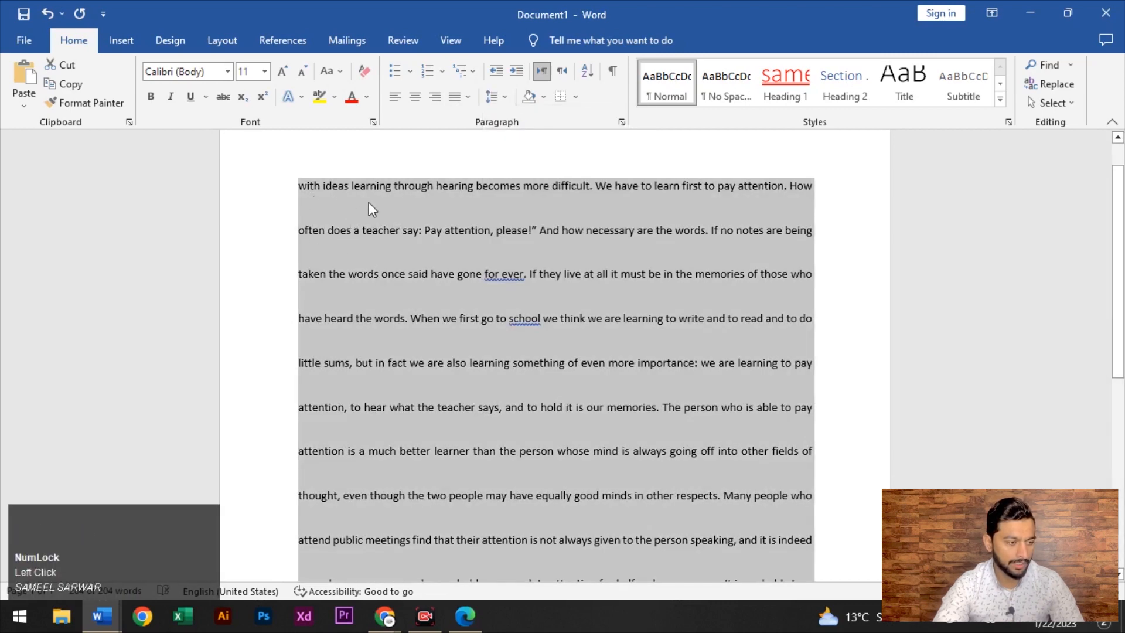
{"action": "key", "text": "ctrl+z"}
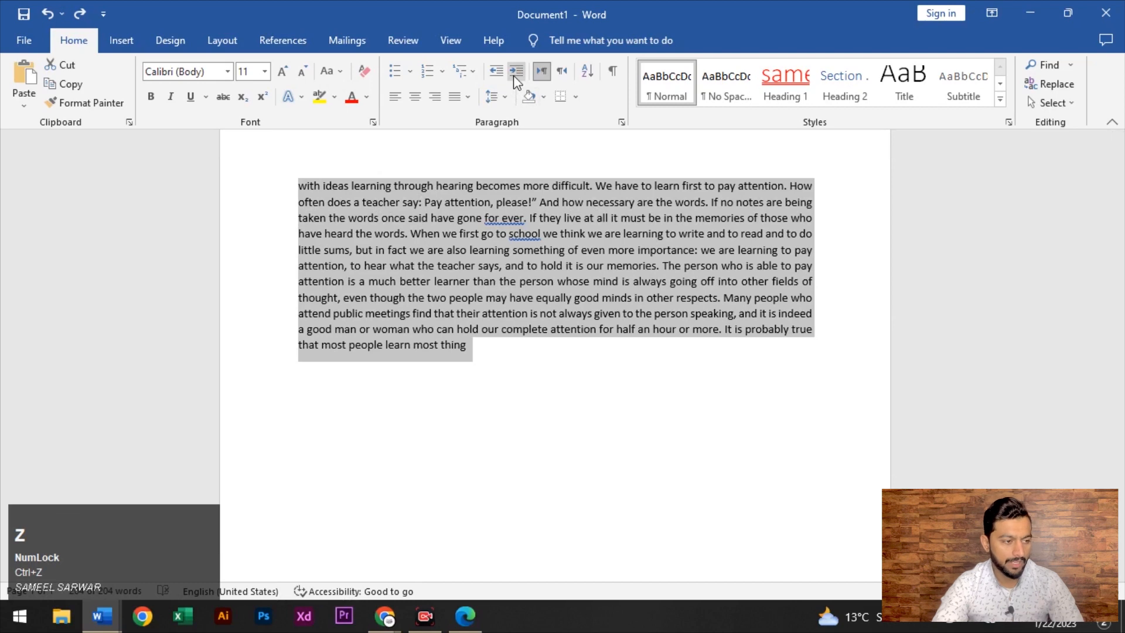
{"action": "left_click", "coordinate": [513, 75]}
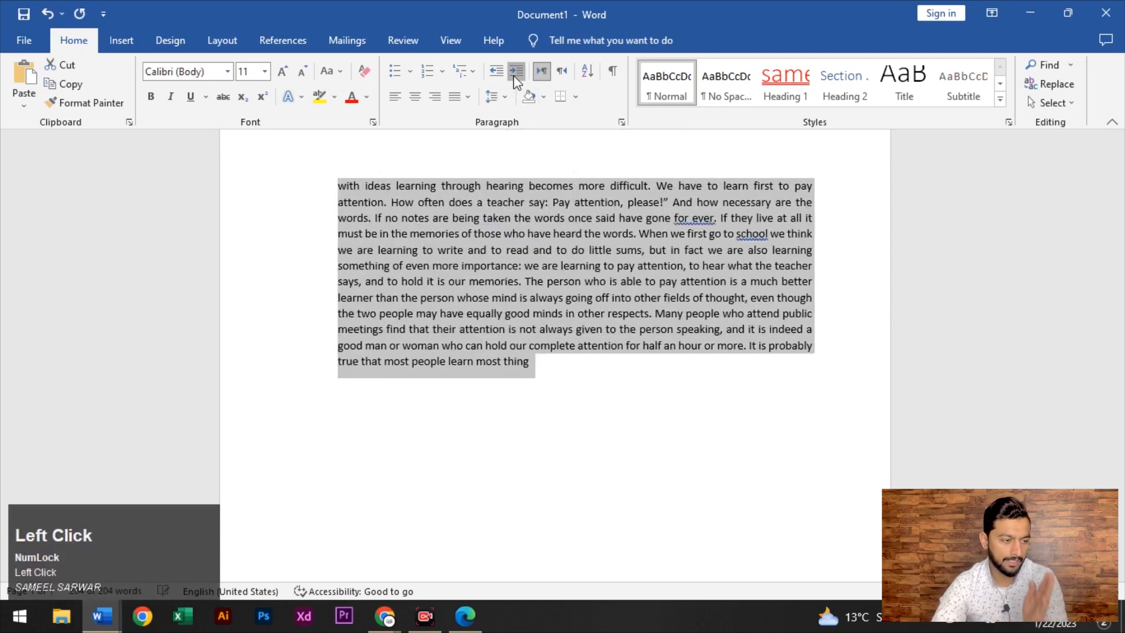
{"action": "left_click", "coordinate": [513, 74]}
{"action": "left_click", "coordinate": [513, 75]}
{"action": "left_click", "coordinate": [513, 75]}
{"action": "left_click", "coordinate": [513, 74]}
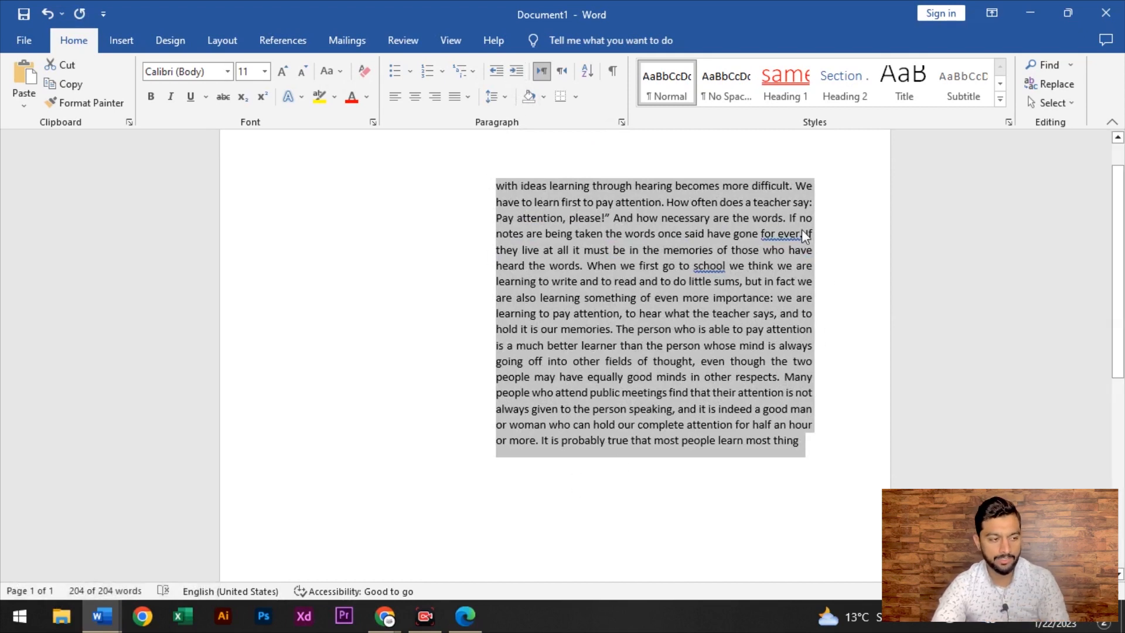
{"action": "left_click", "coordinate": [495, 70]}
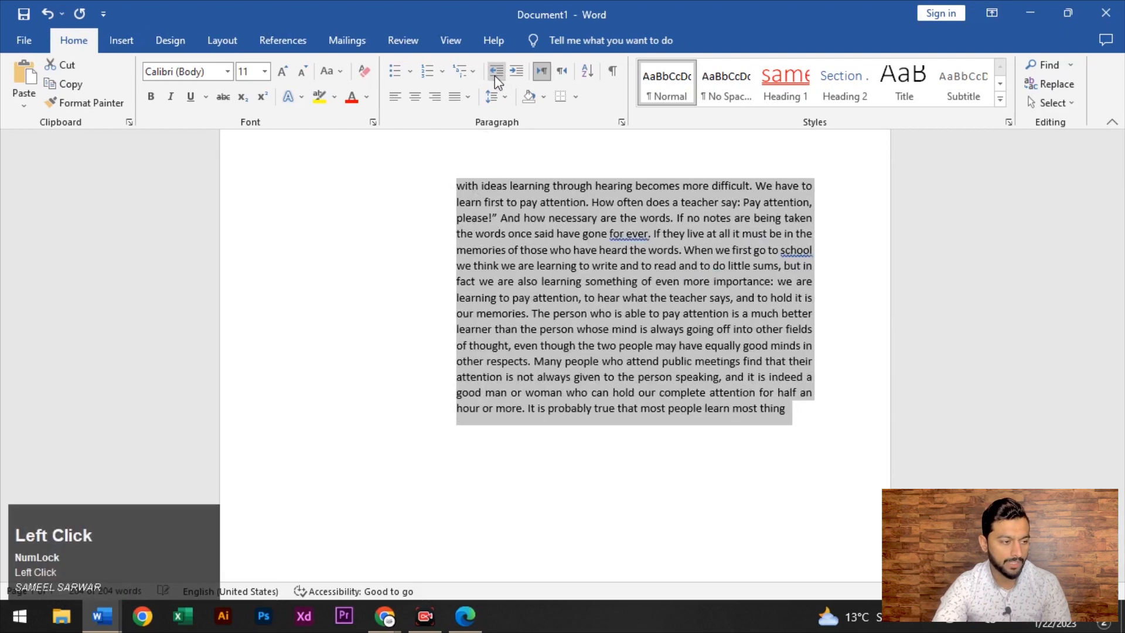
{"action": "left_click", "coordinate": [495, 71]}
{"action": "left_click", "coordinate": [494, 71]}
{"action": "left_click", "coordinate": [494, 71]}
{"action": "left_click", "coordinate": [494, 71]}
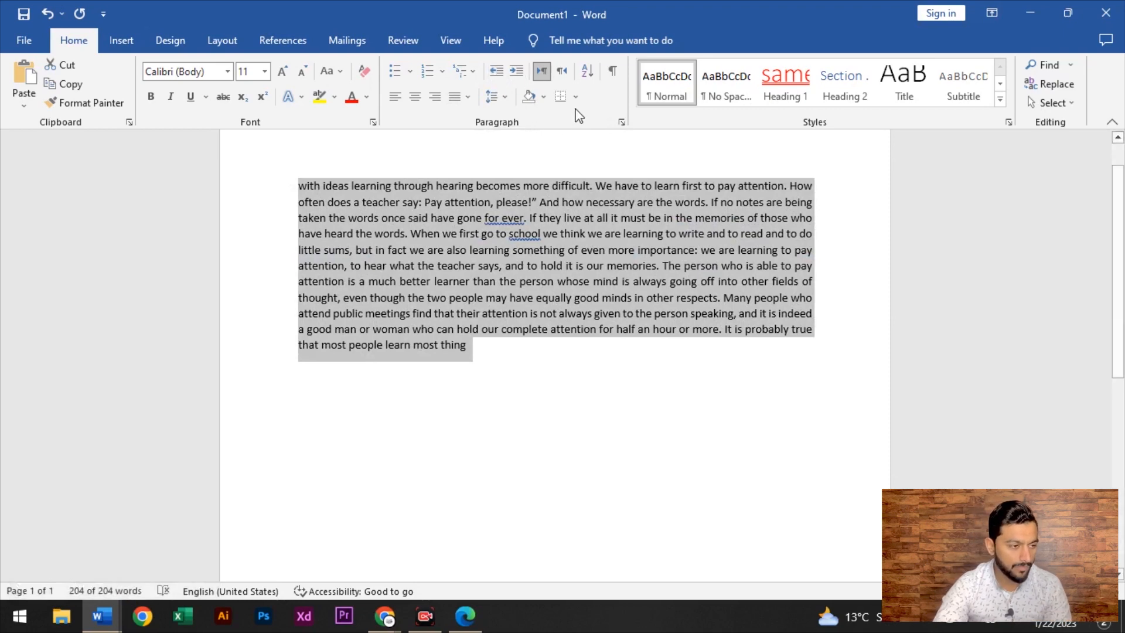
Select all text and give it a custom purple shading from the full colour picker
{"action": "left_click", "coordinate": [543, 97]}
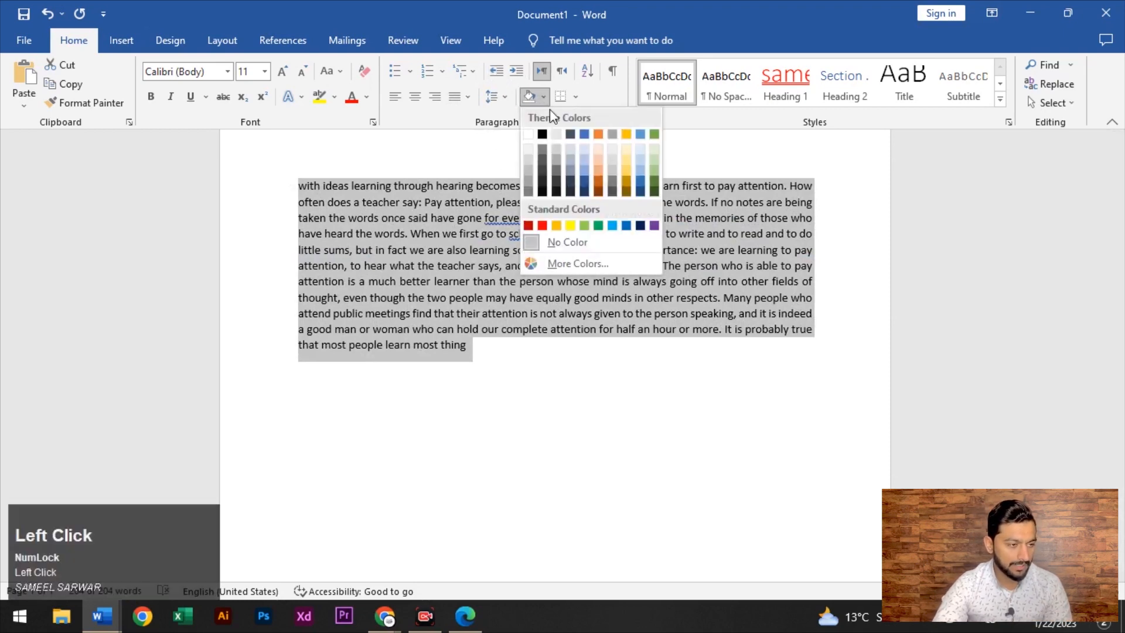
{"action": "left_click", "coordinate": [546, 367]}
{"action": "left_click", "coordinate": [472, 131]}
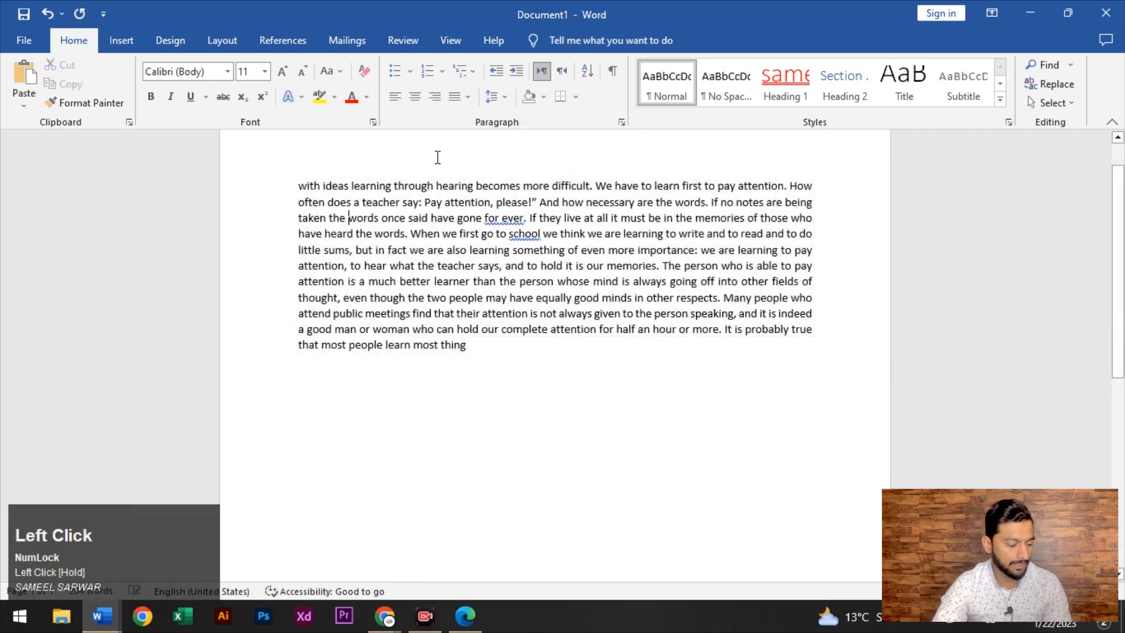
{"action": "key", "text": "ctrl+a"}
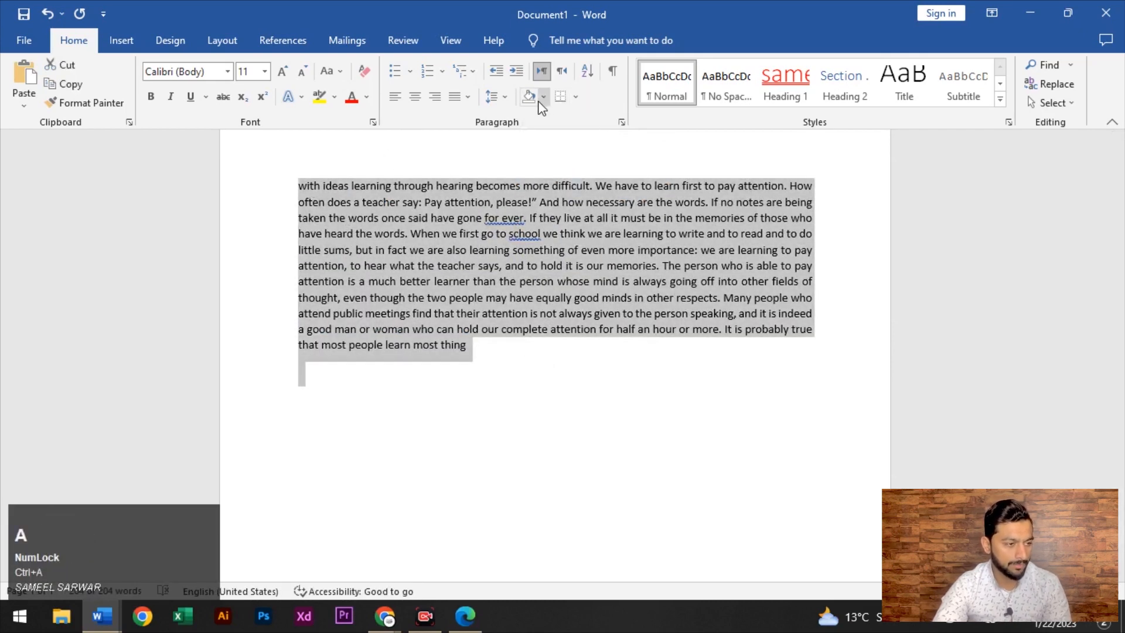
{"action": "left_click", "coordinate": [544, 97]}
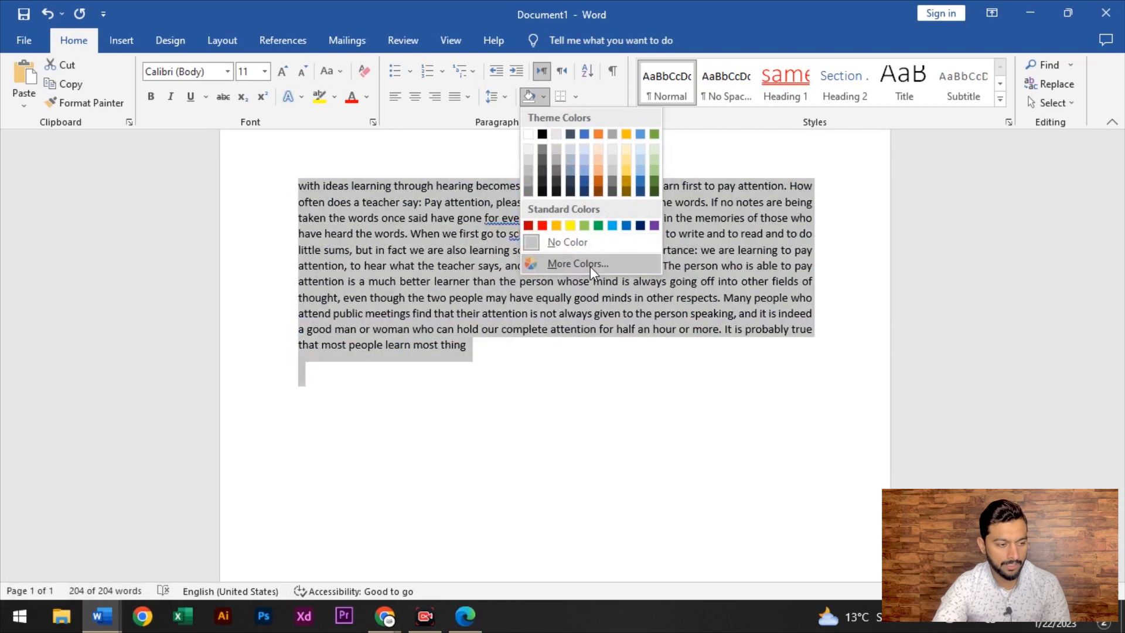
{"action": "left_click", "coordinate": [590, 265]}
{"action": "left_click", "coordinate": [553, 276]}
{"action": "left_click", "coordinate": [570, 249]}
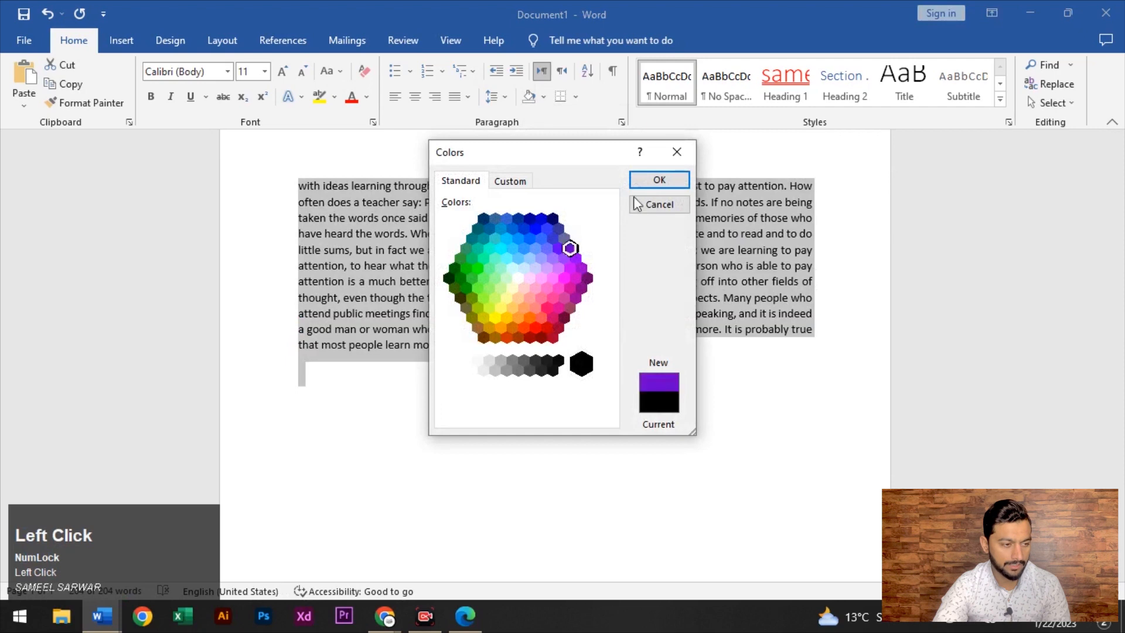
{"action": "left_click", "coordinate": [660, 180]}
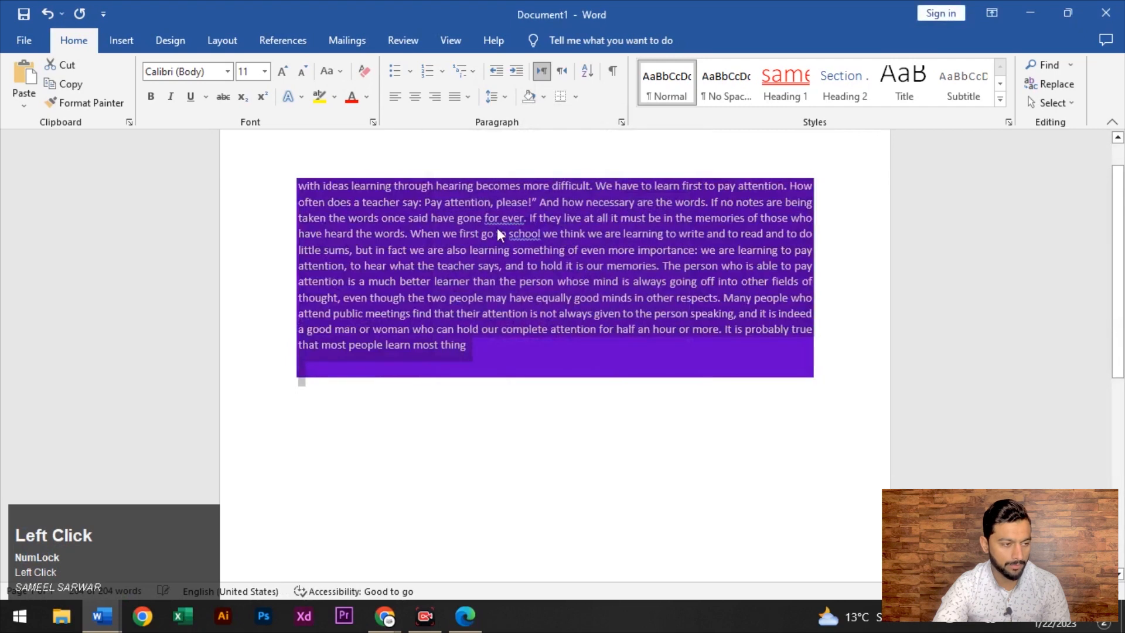
{"action": "left_click", "coordinate": [575, 96]}
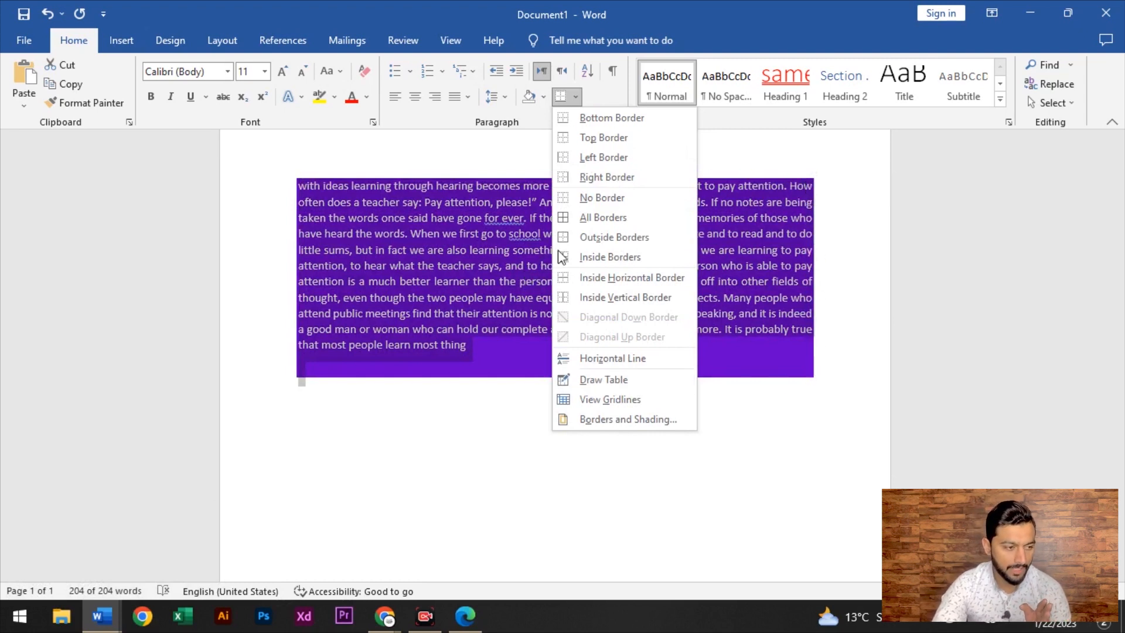
Apply full borders twice and undo them, removing the purple shading too
{"action": "left_click", "coordinate": [615, 218]}
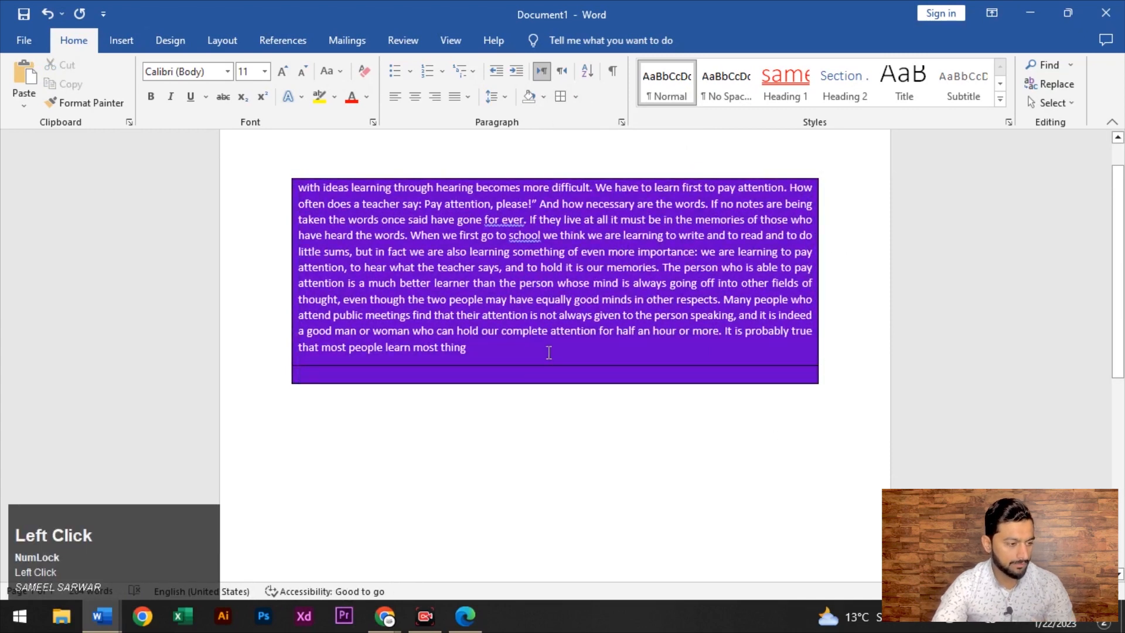
{"action": "key", "text": "ctrl+z"}
{"action": "key", "text": "ctrl+z"}
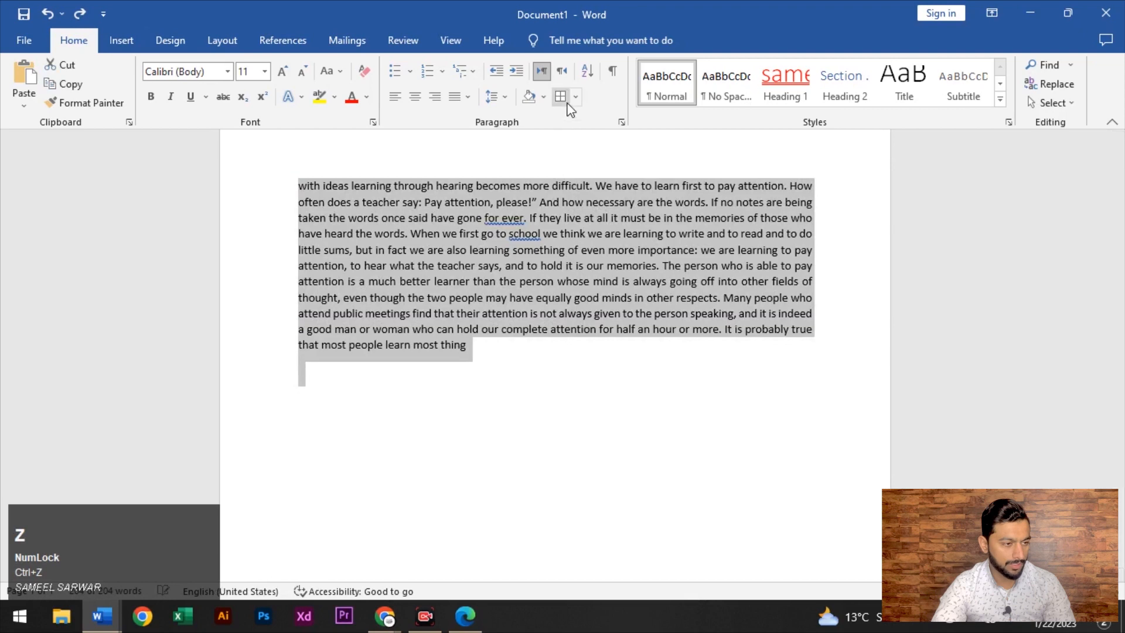
{"action": "left_click", "coordinate": [575, 96]}
{"action": "left_click", "coordinate": [603, 217]}
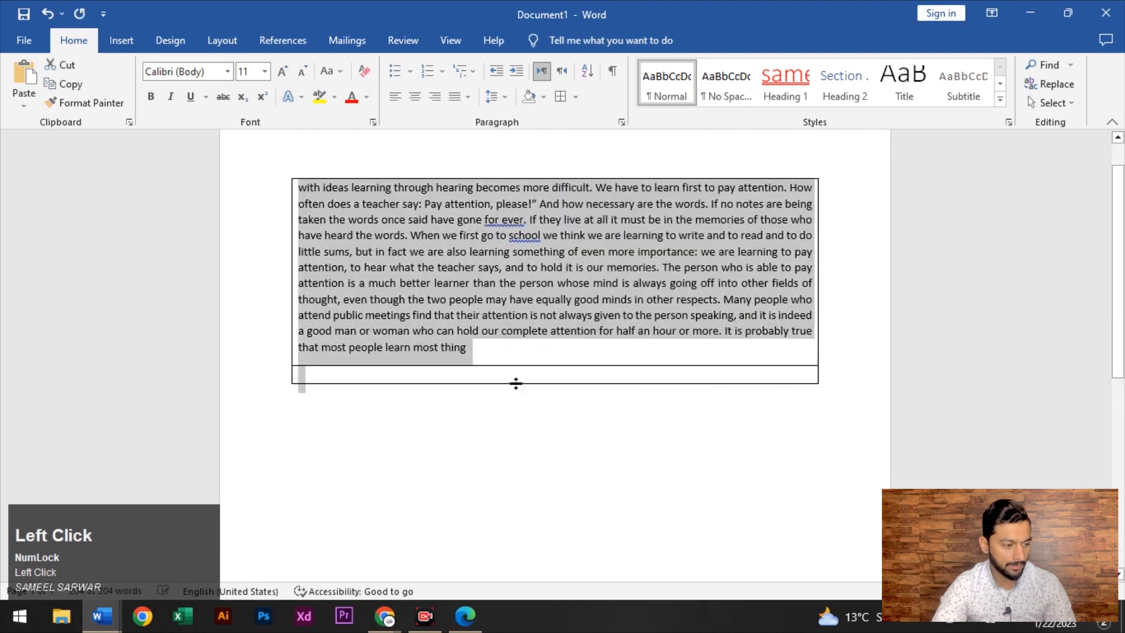
{"action": "left_click", "coordinate": [424, 396]}
{"action": "key", "text": "ctrl+z"}
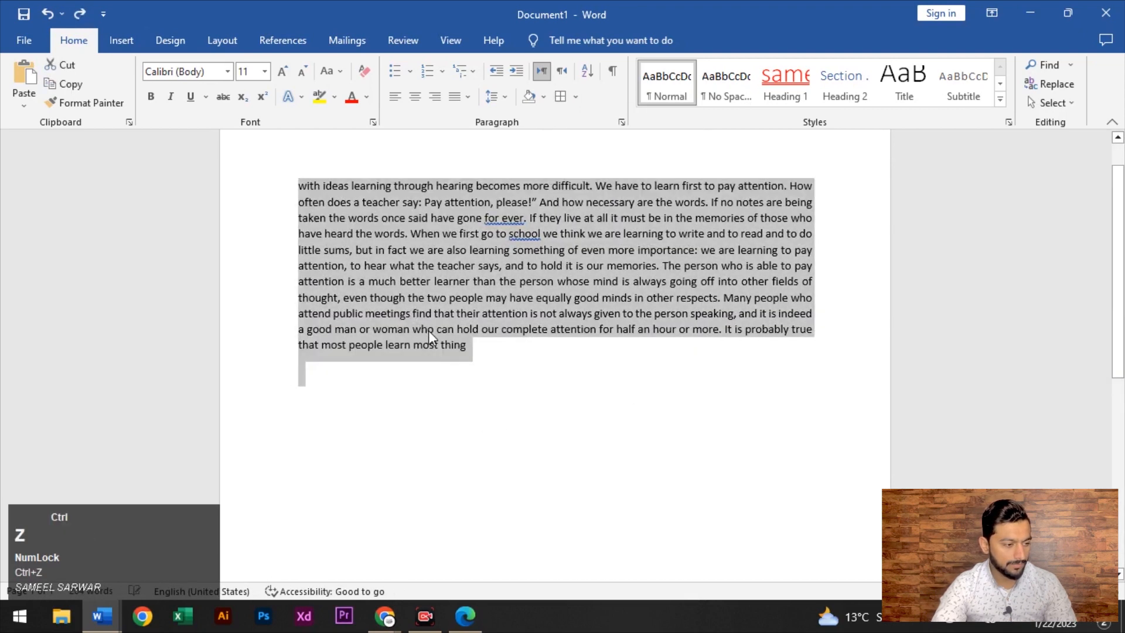
Reselect the paragraph and draw a box border around it
{"action": "left_click", "coordinate": [489, 358]}
{"action": "key", "text": "ctrl+a"}
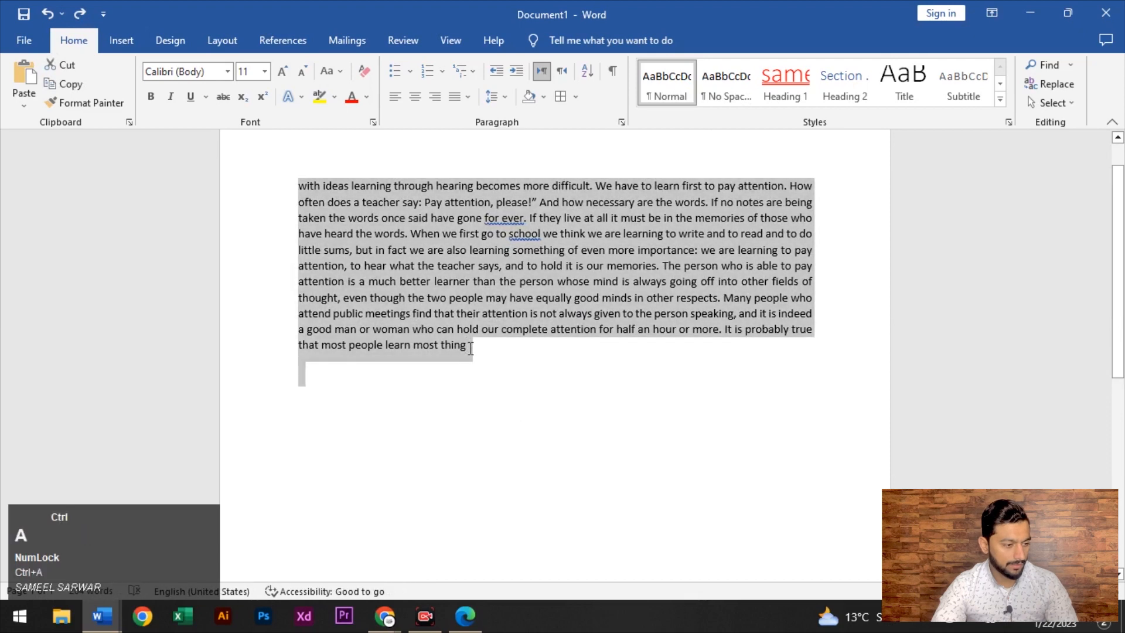
{"action": "left_click_drag", "start_coordinate": [472, 346], "coordinate": [310, 185]}
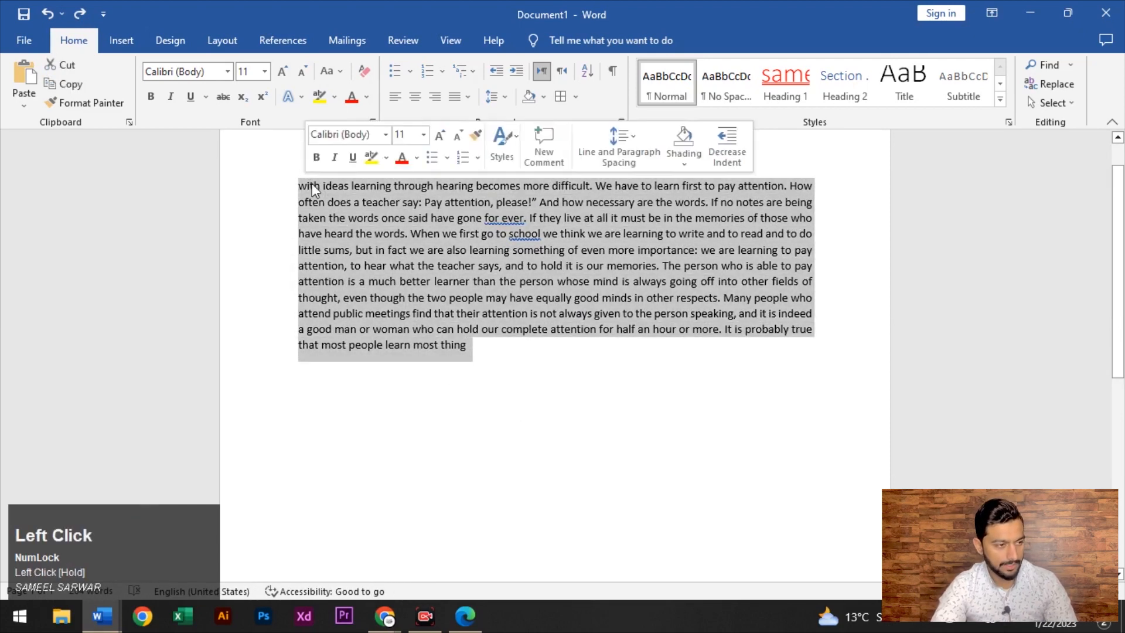
{"action": "left_click", "coordinate": [577, 98]}
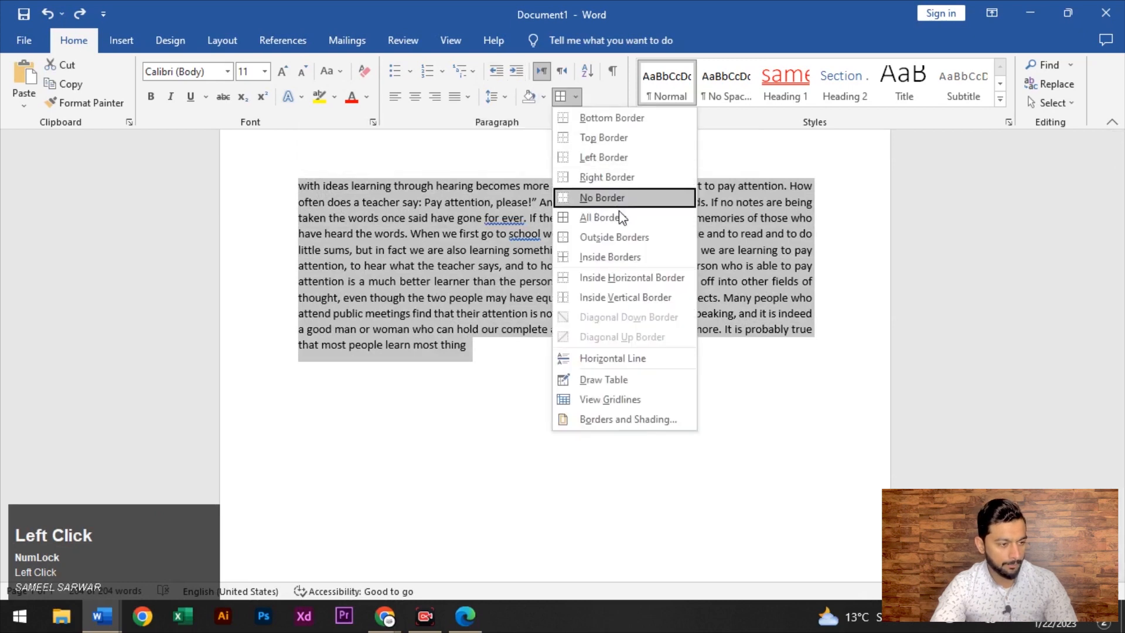
{"action": "left_click", "coordinate": [659, 233]}
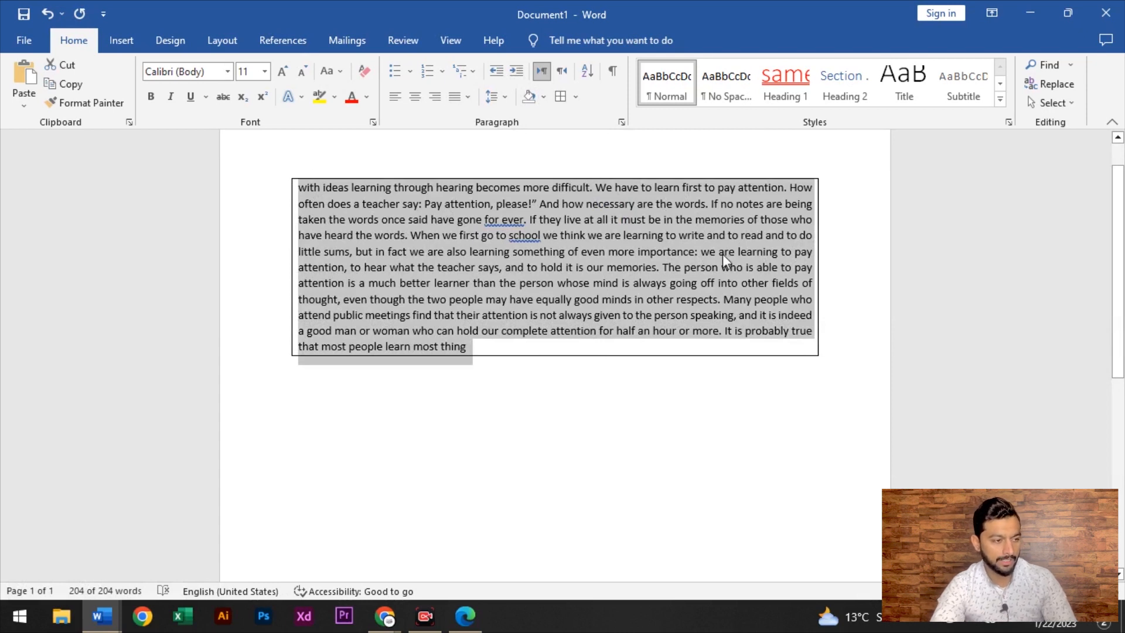
{"action": "key", "text": "ctrl+a"}
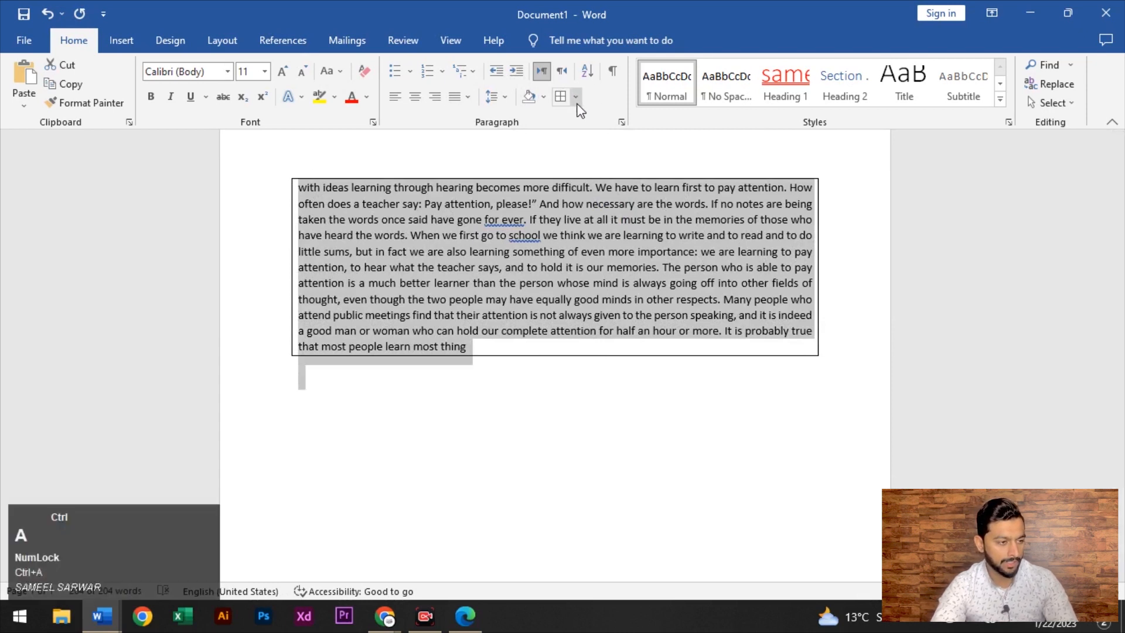
{"action": "key", "text": "ctrl+shift+z"}
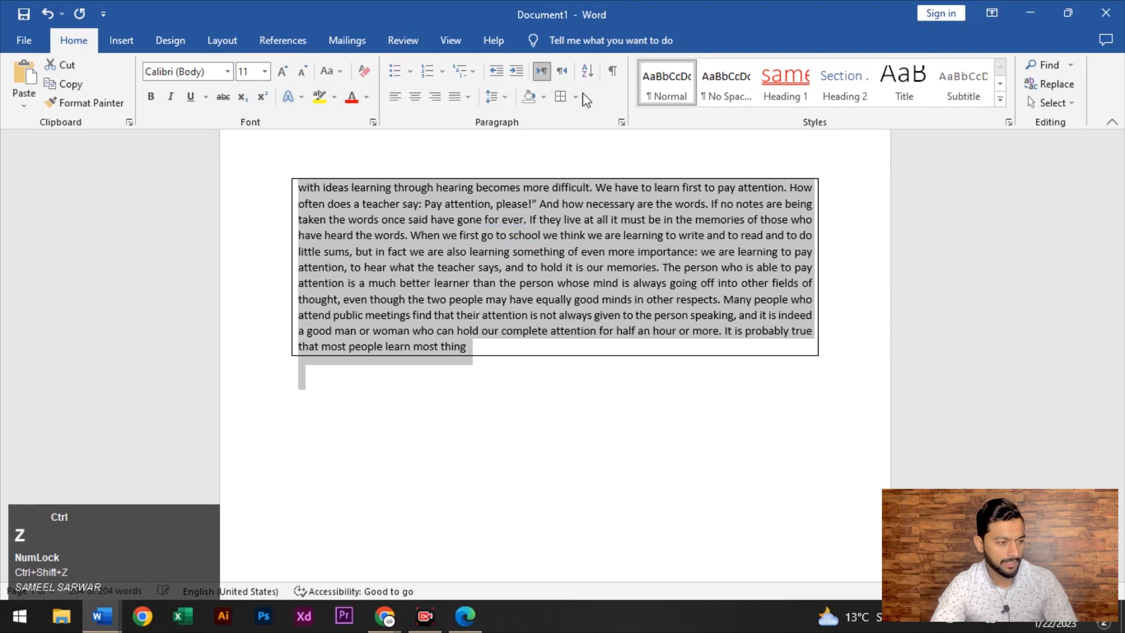
Try No Border and Right Border, then finish with All Borders on the paragraph
{"action": "left_click", "coordinate": [578, 96]}
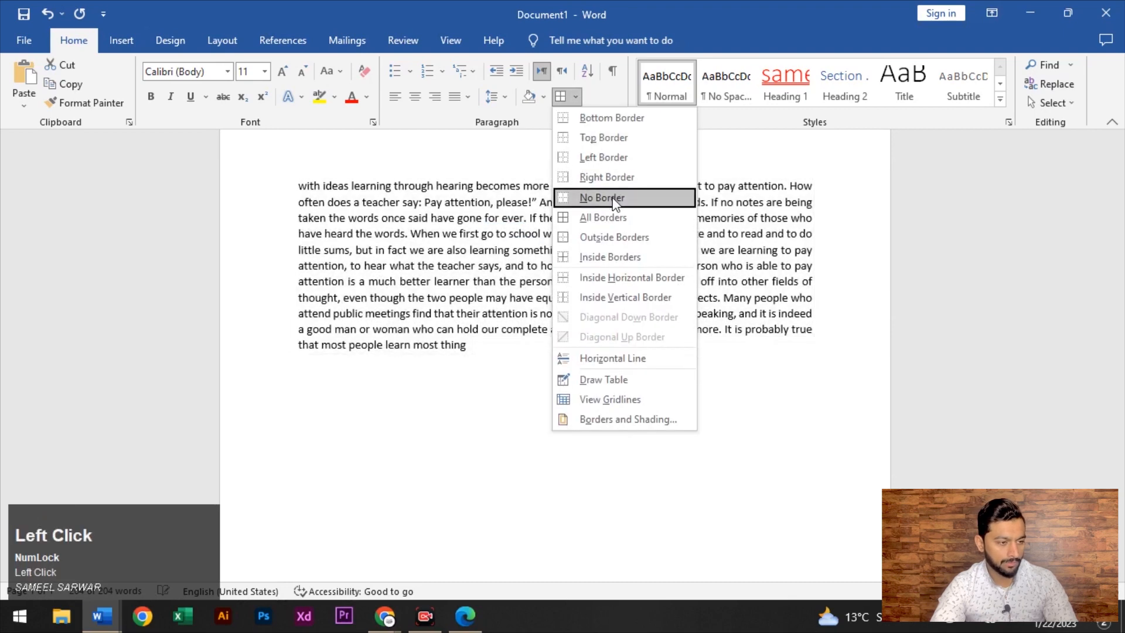
{"action": "left_click", "coordinate": [603, 193]}
{"action": "left_click", "coordinate": [574, 97]}
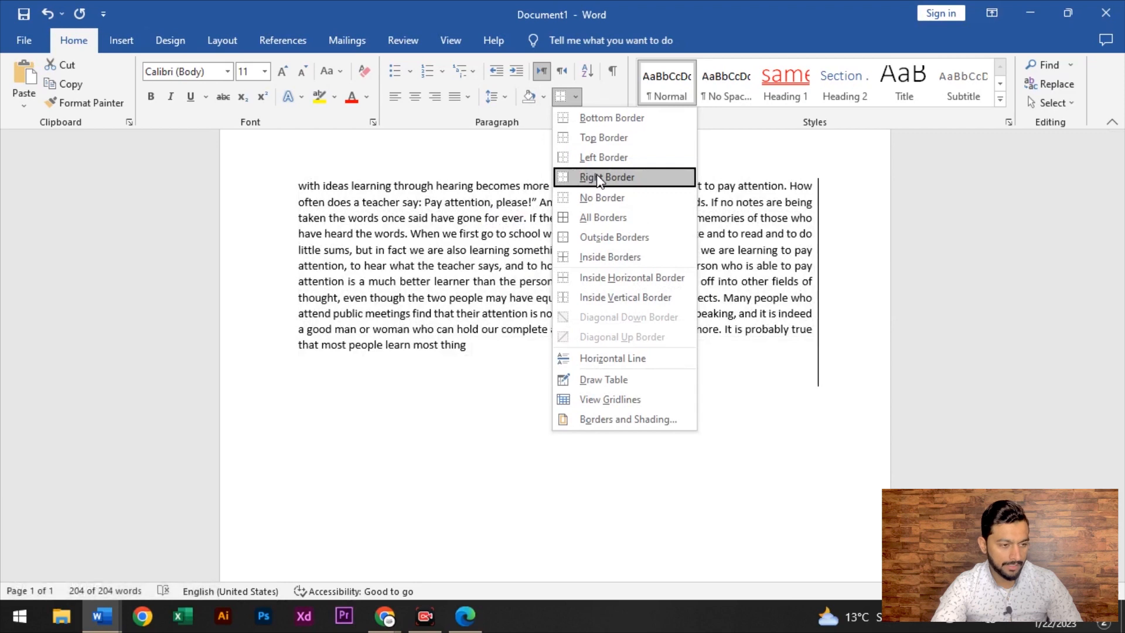
{"action": "left_click", "coordinate": [606, 177]}
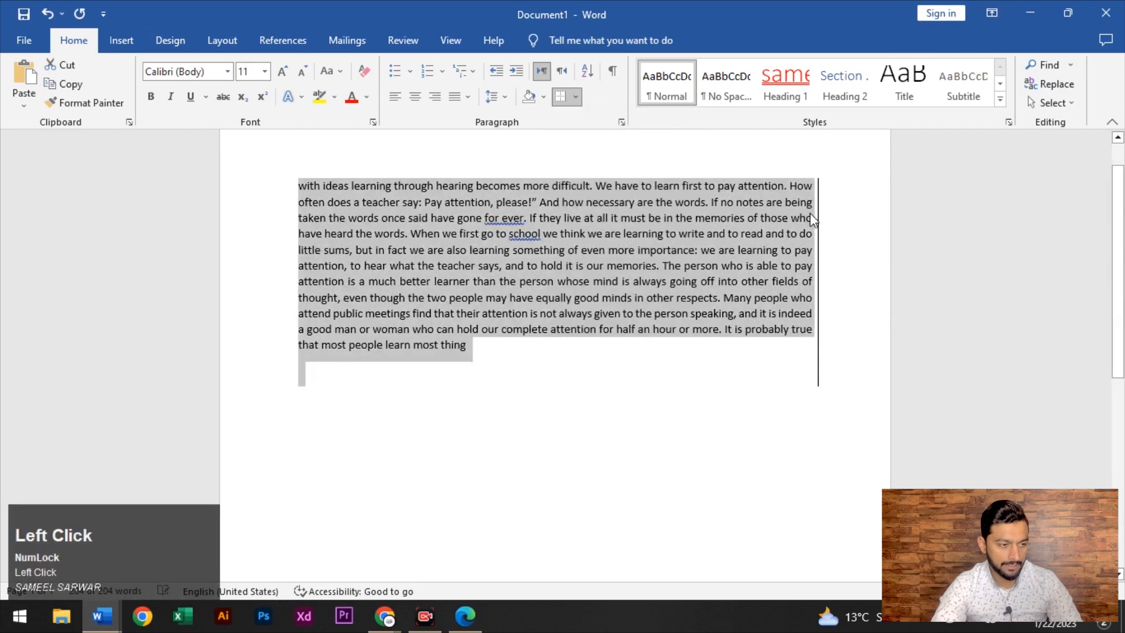
{"action": "left_click", "coordinate": [575, 98]}
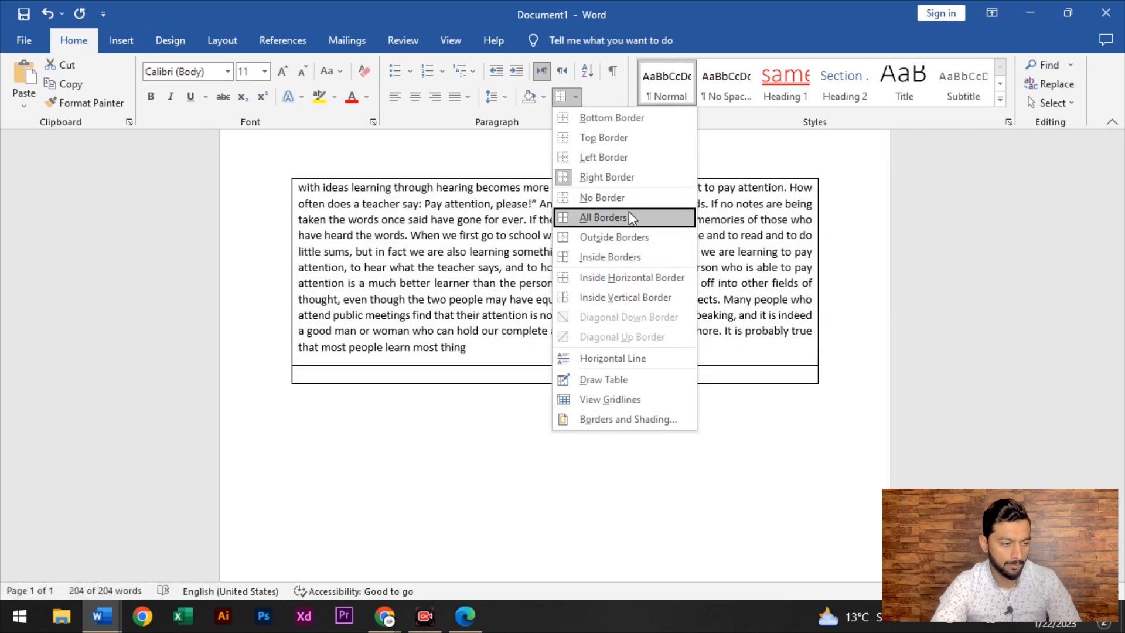
{"action": "left_click", "coordinate": [628, 213]}
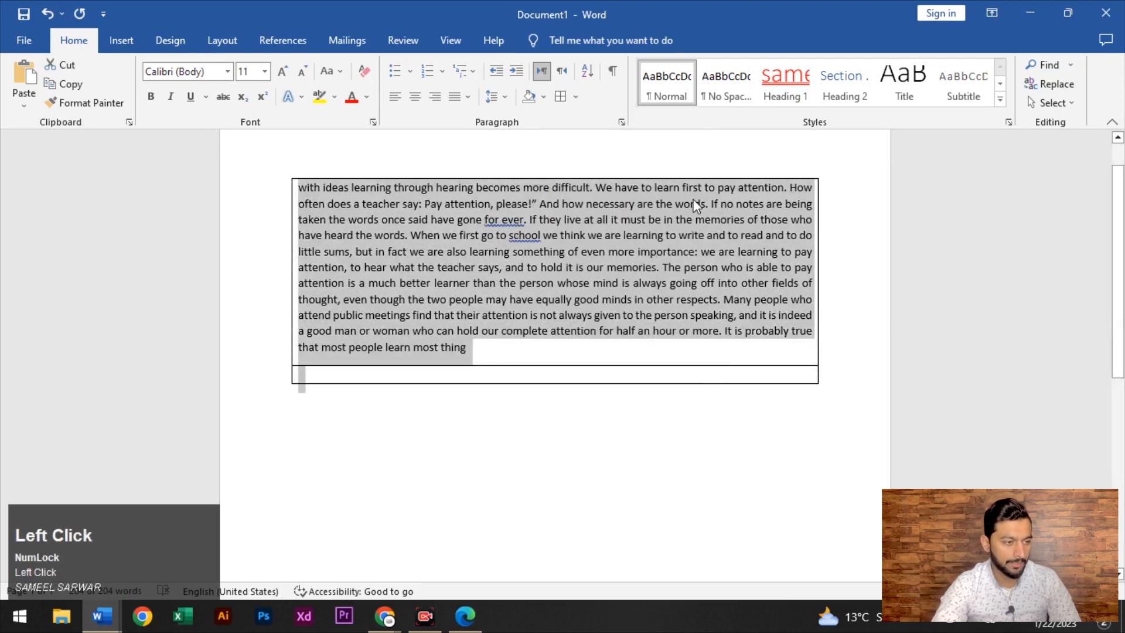
{"action": "left_click", "coordinate": [587, 72]}
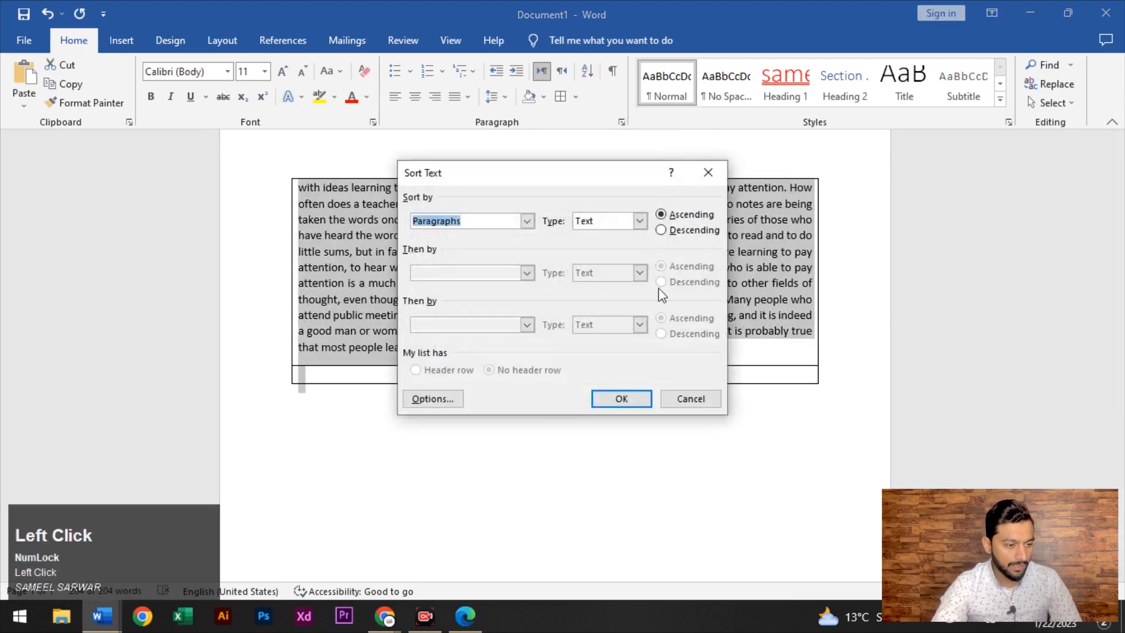
{"action": "left_click", "coordinate": [686, 398]}
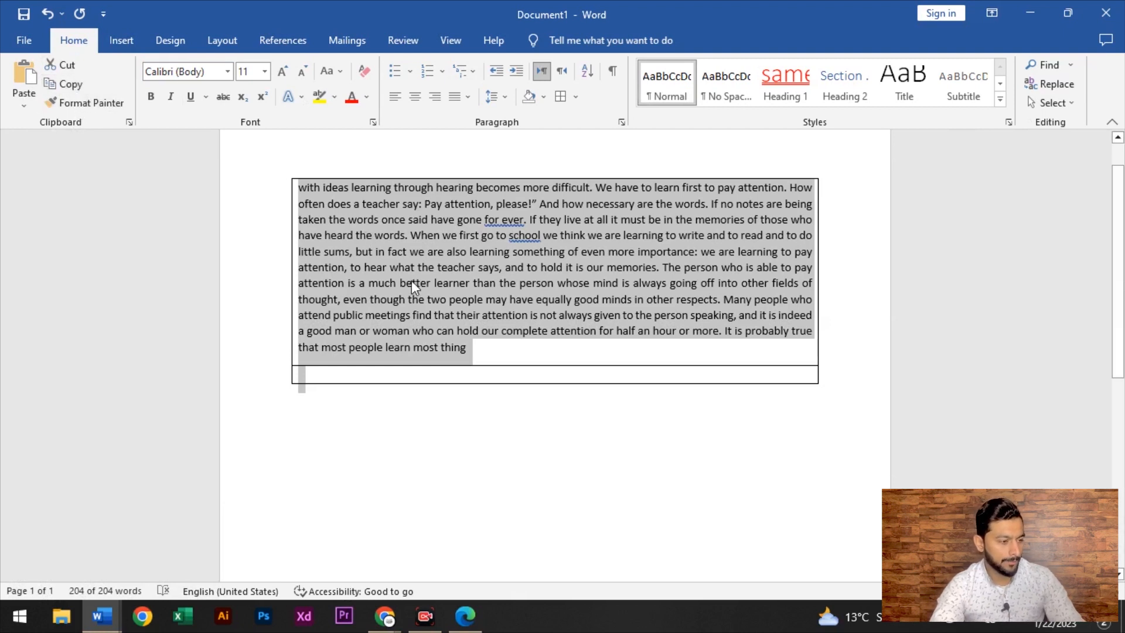
{"action": "key", "text": "ctrl+c"}
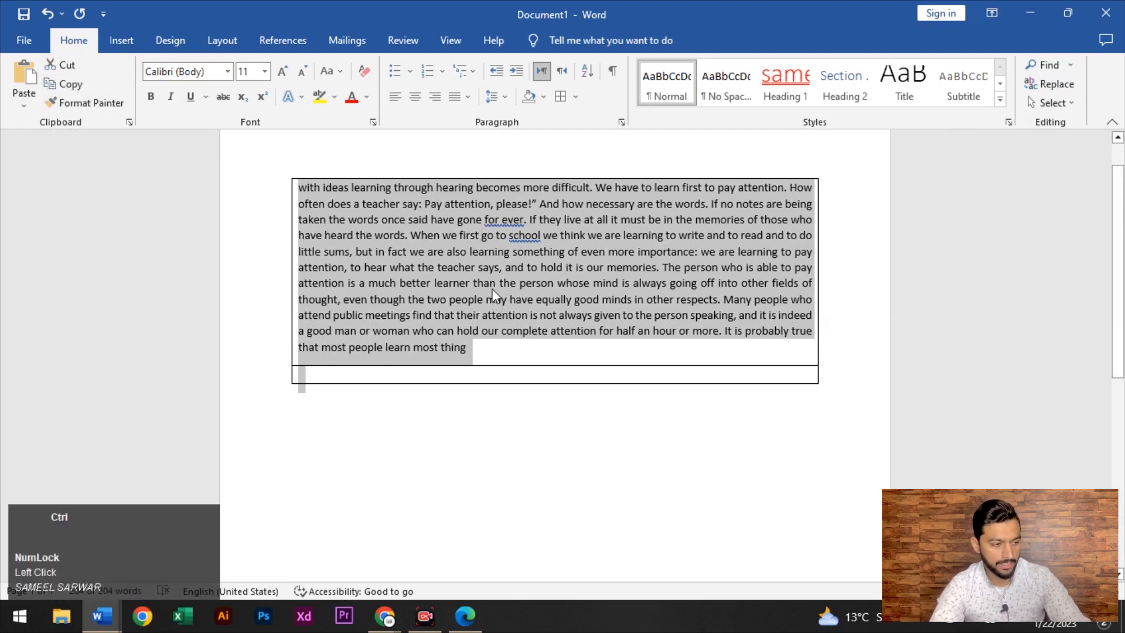
{"action": "left_click", "coordinate": [372, 408]}
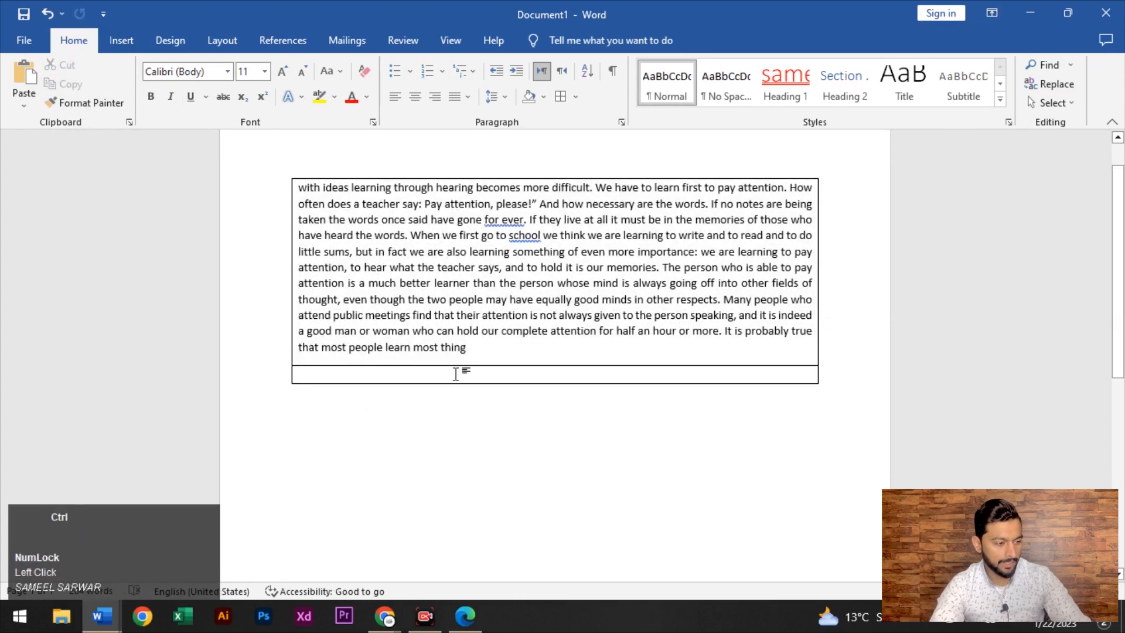
{"action": "key", "text": "ctrl+v"}
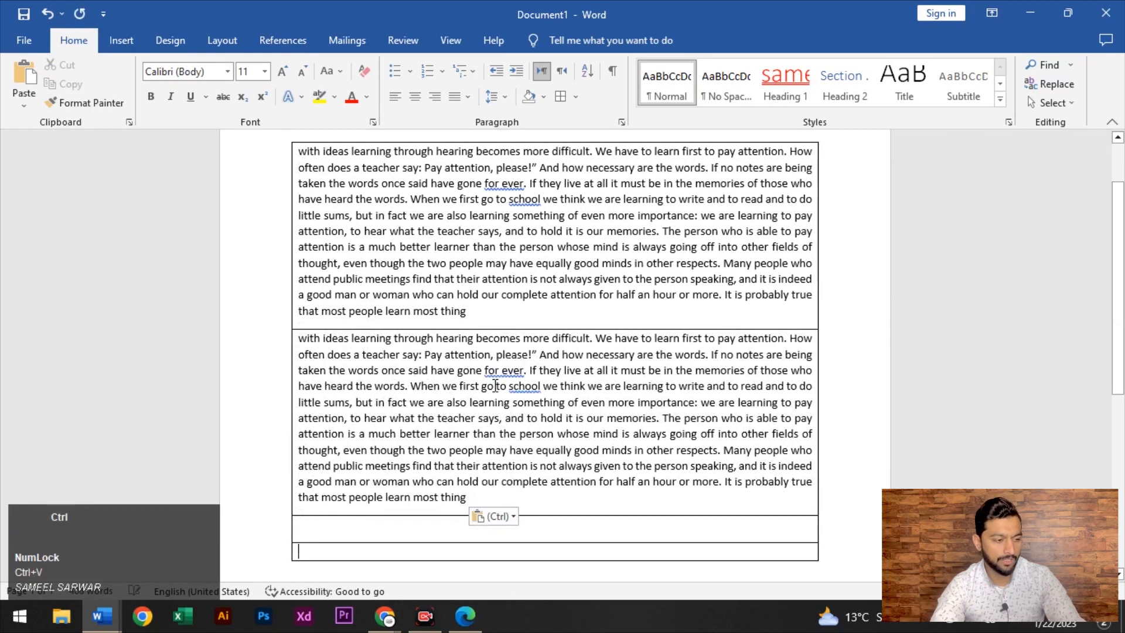
{"action": "key", "text": "ctrl+z"}
{"action": "left_click", "coordinate": [369, 258]}
{"action": "key", "text": "ctrl+a"}
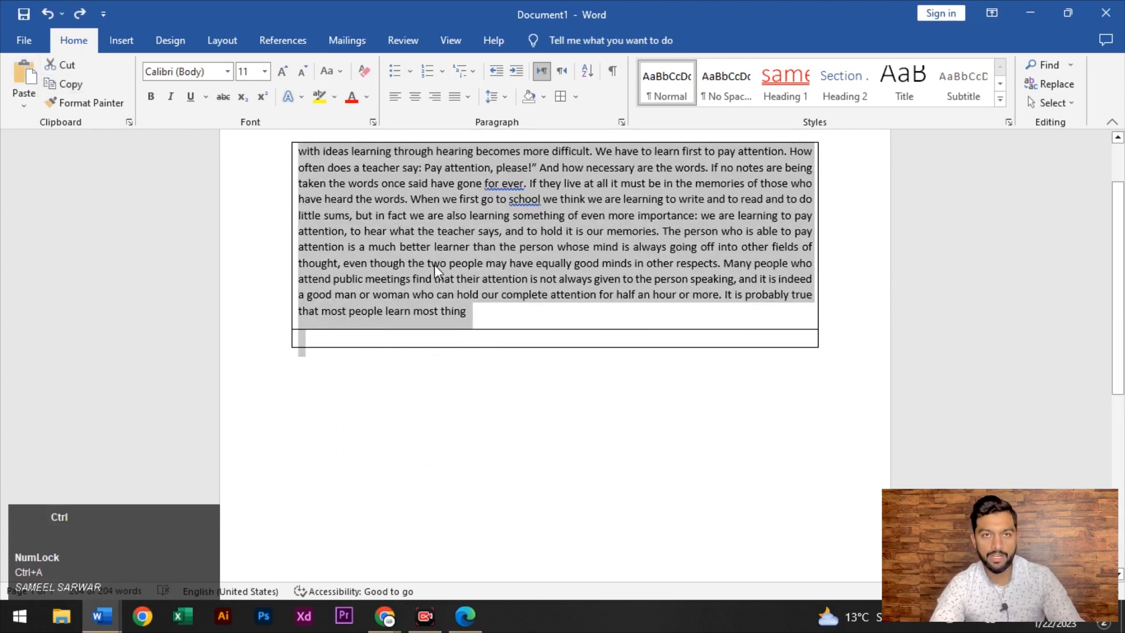
{"action": "key", "text": "ctrl+x"}
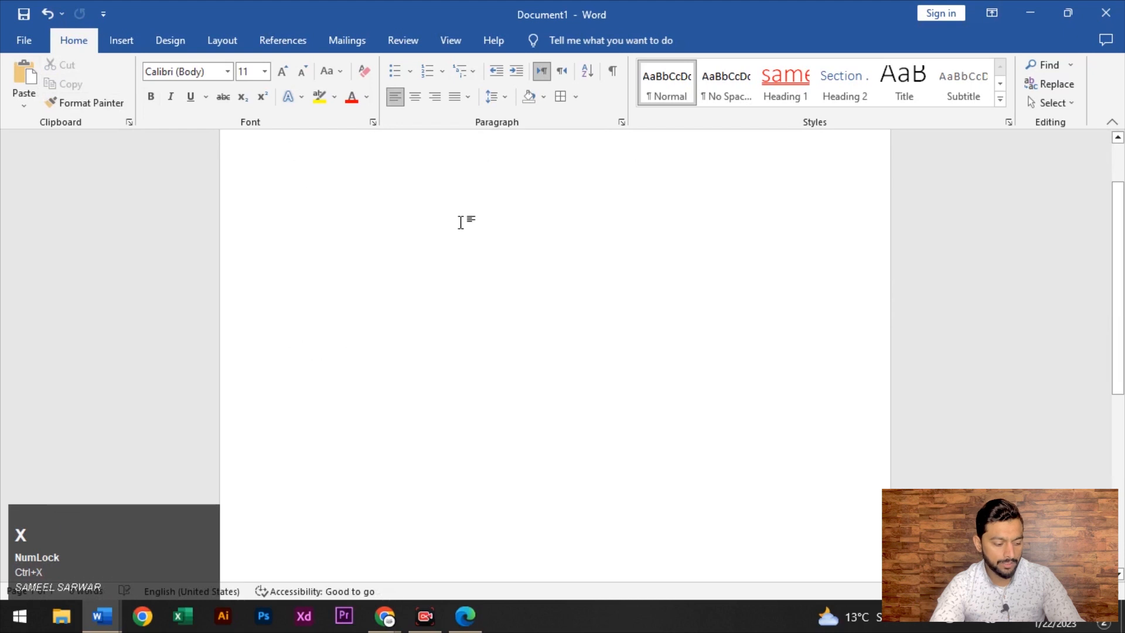
{"action": "key", "text": "ctrl+v"}
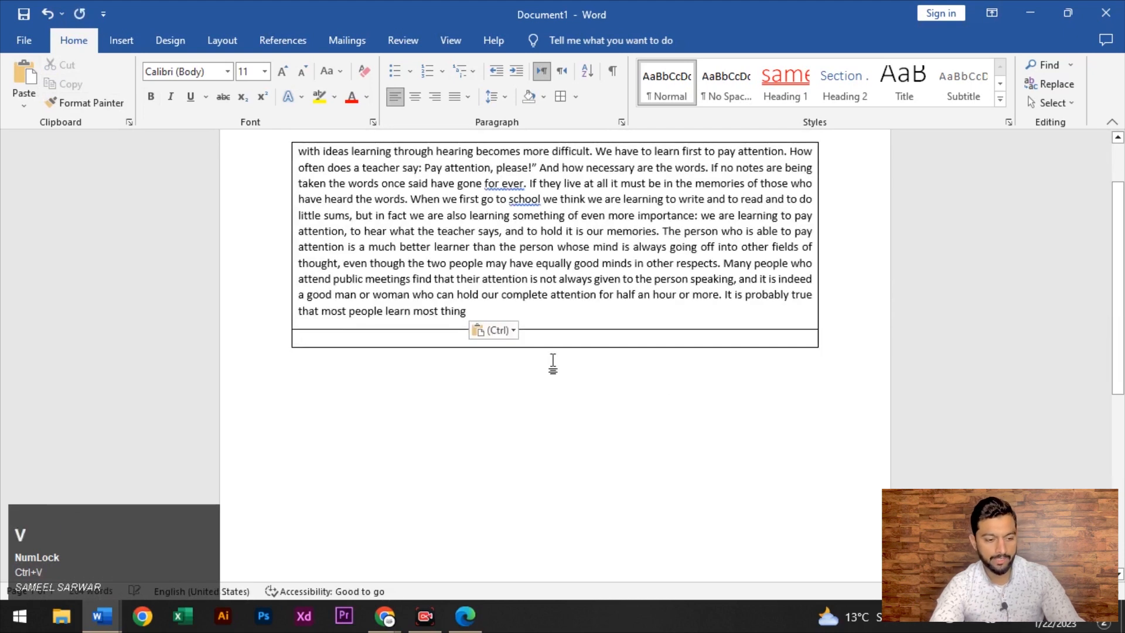